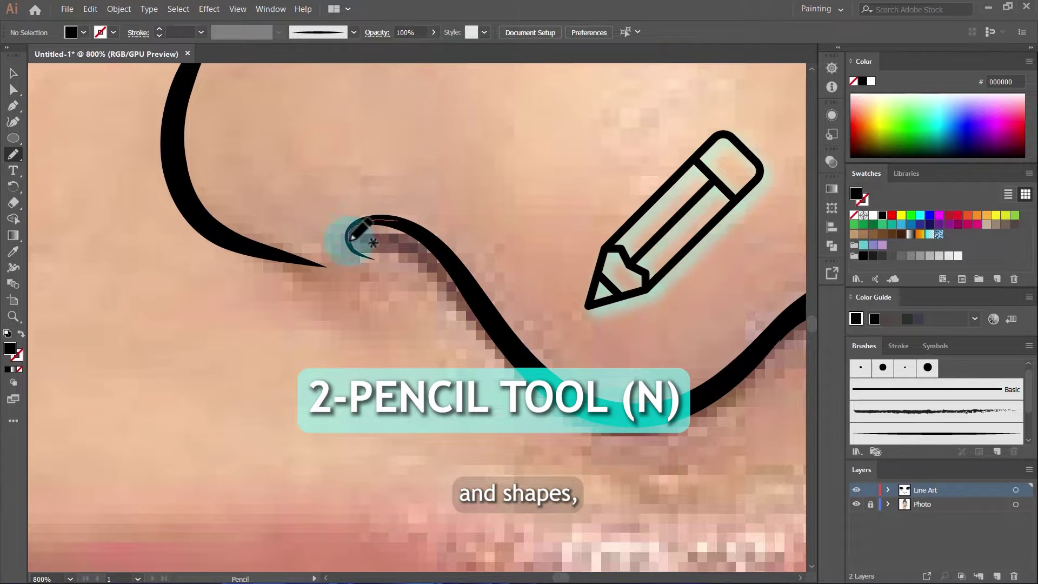
# Trace the nose's lower edge with the Pencil and paint the smile creases on both sides of the mouth
pyautogui.moveTo(357, 230); pyautogui.dragTo(529, 327)
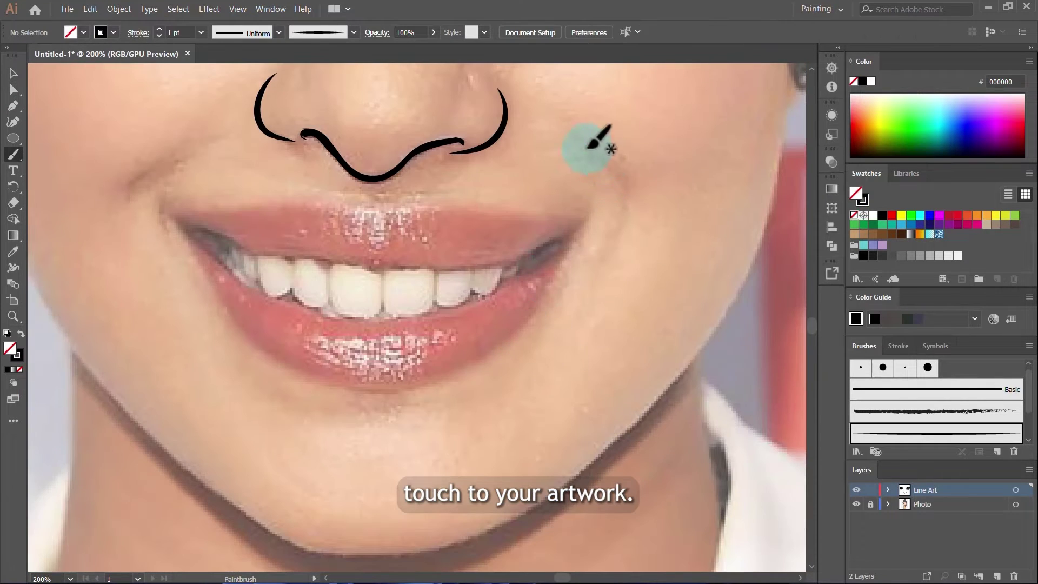
pyautogui.moveTo(589, 146); pyautogui.dragTo(611, 311)
pyautogui.moveTo(111, 255); pyautogui.dragTo(173, 162)
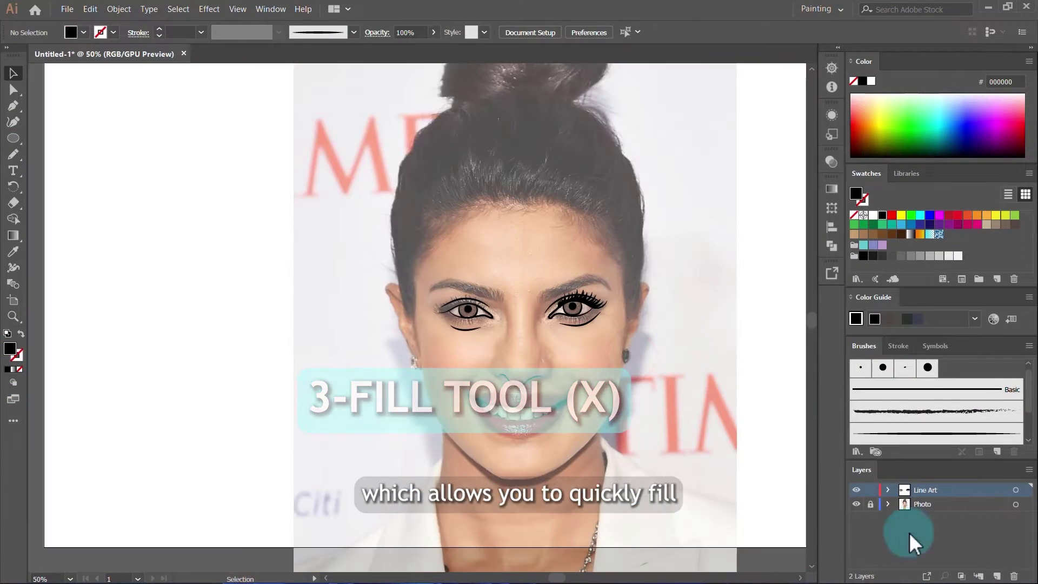
# Hide and reshow the Photo layer to check the line art, and trace the crease above the eye with the Pencil tool
pyautogui.click(857, 504)
pyautogui.click(857, 504)
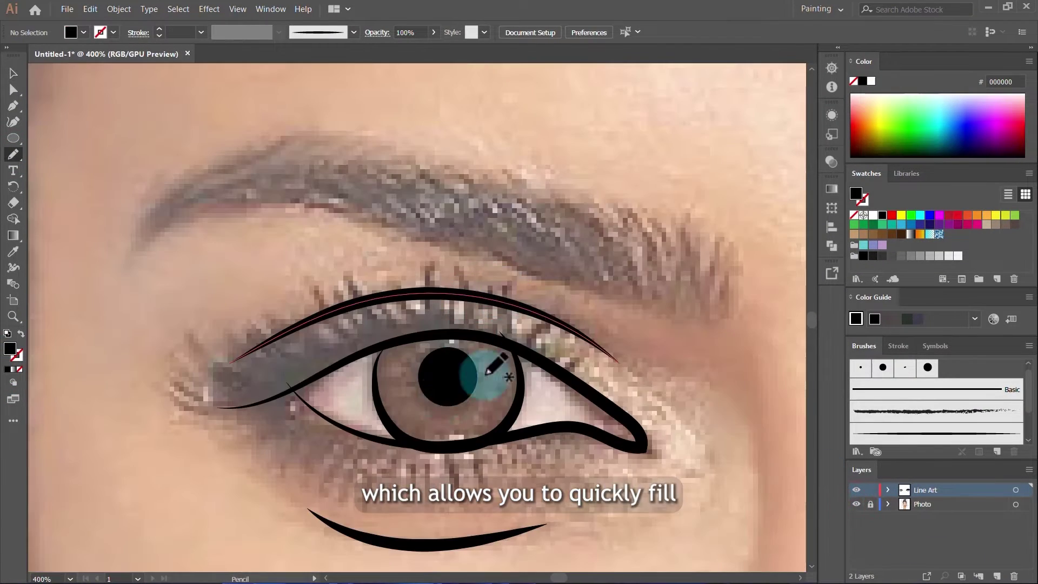
pyautogui.click(13, 154)
pyautogui.moveTo(538, 296)
pyautogui.mouseDown()
pyautogui.moveTo(390, 318)
pyautogui.moveTo(281, 340)
pyautogui.mouseUp()
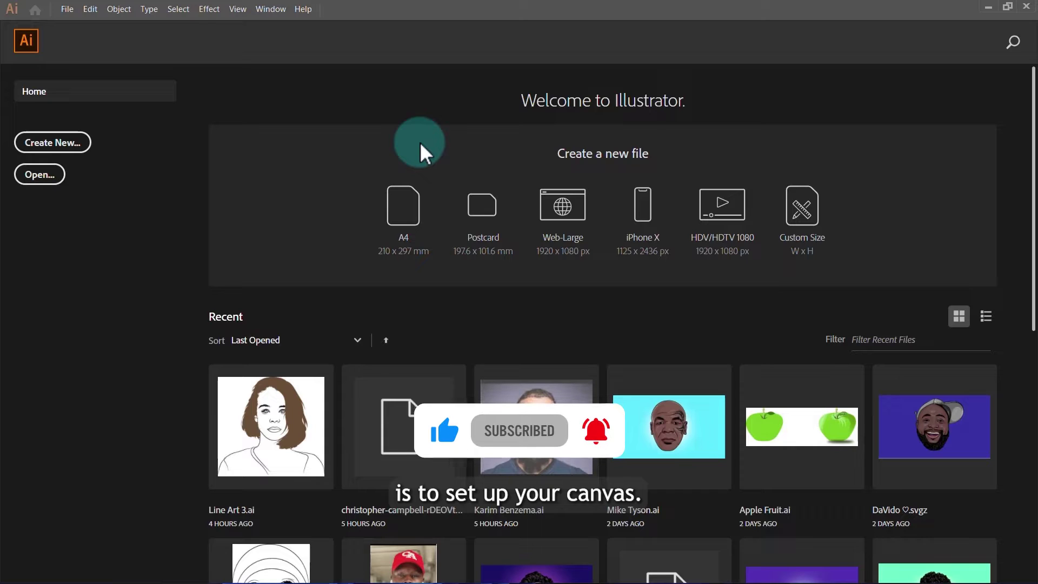
# Start a new document and browse the Mobile, Print, Film & Video and Art & Illustration presets
pyautogui.click(49, 150)
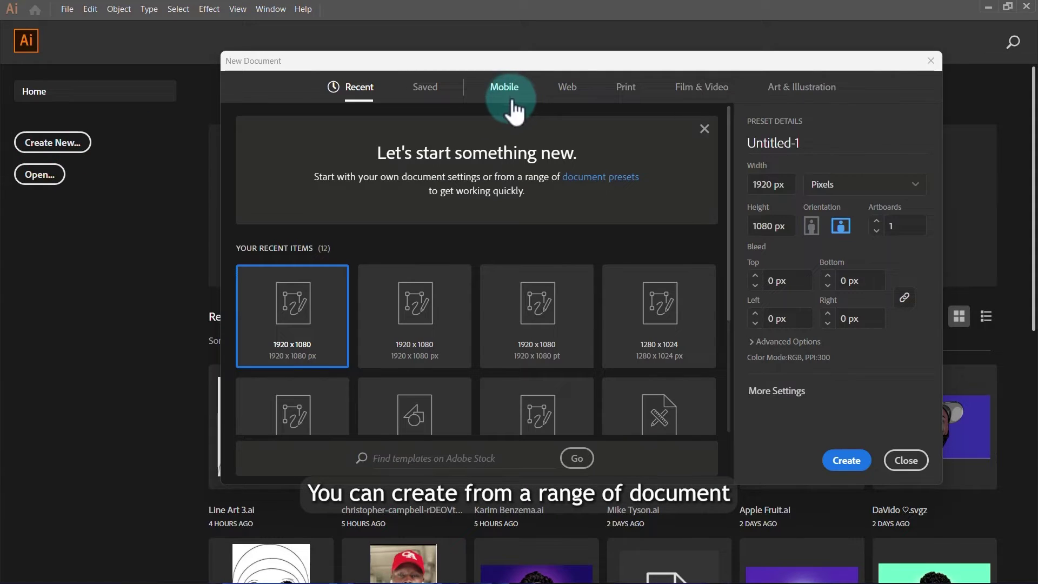
pyautogui.click(511, 91)
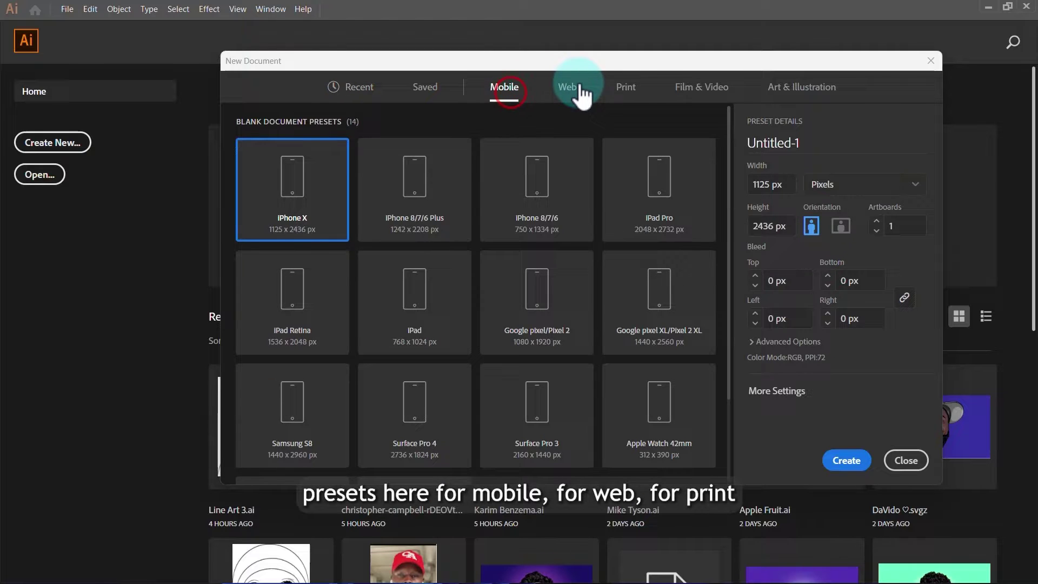
pyautogui.click(629, 91)
pyautogui.click(702, 89)
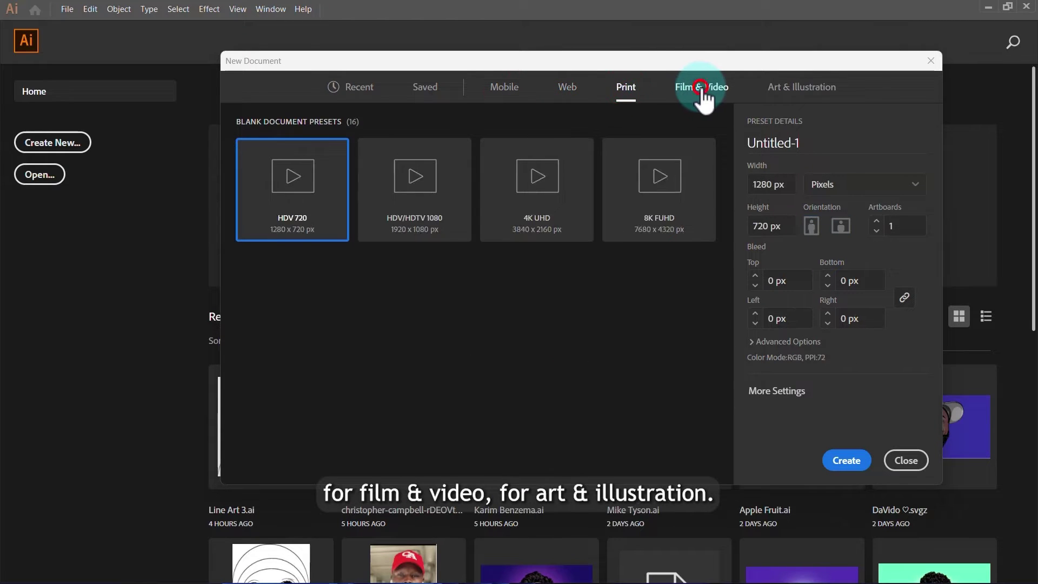
pyautogui.click(814, 87)
pyautogui.click(414, 403)
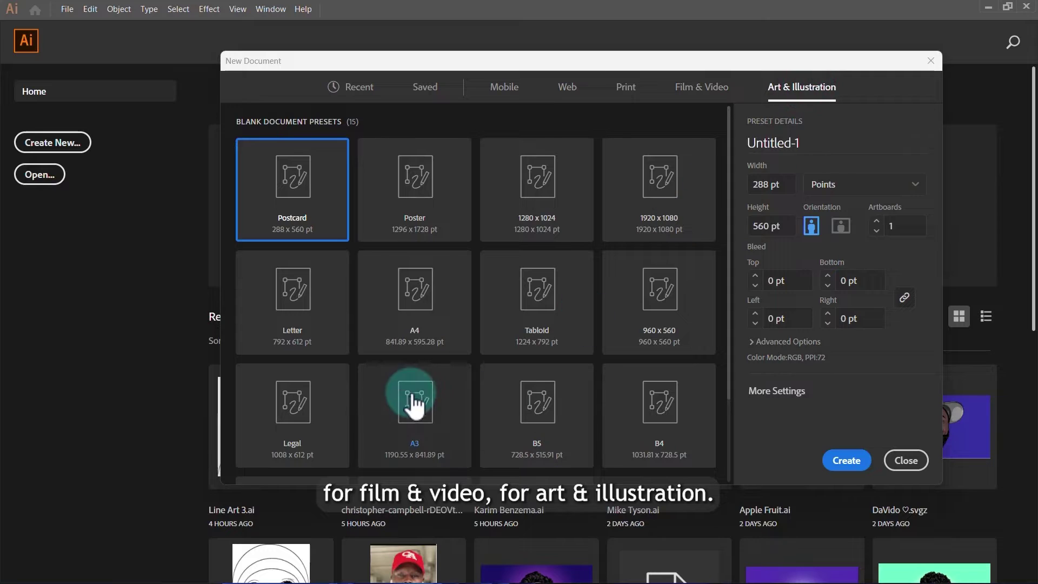
# Create a 1920 x 1080 px document from the recent presets, with RGB Color and High (300 ppi) raster effects
pyautogui.click(358, 87)
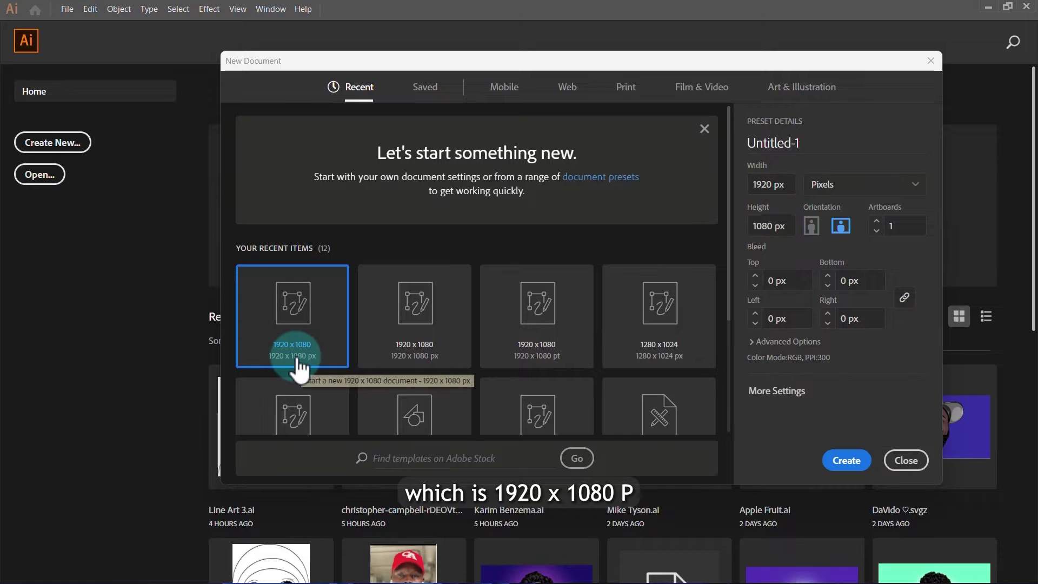
pyautogui.click(792, 341)
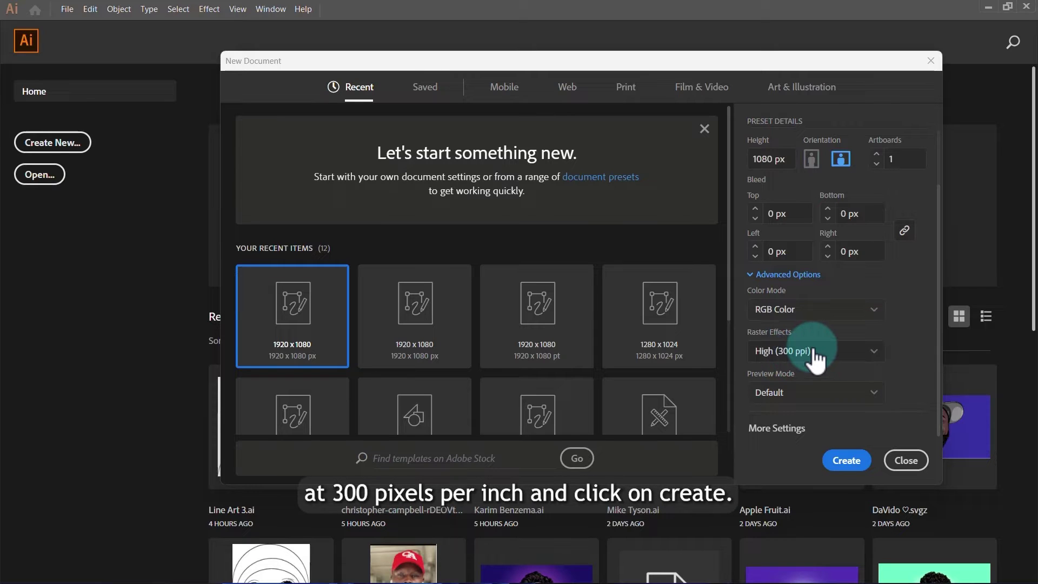
pyautogui.click(855, 465)
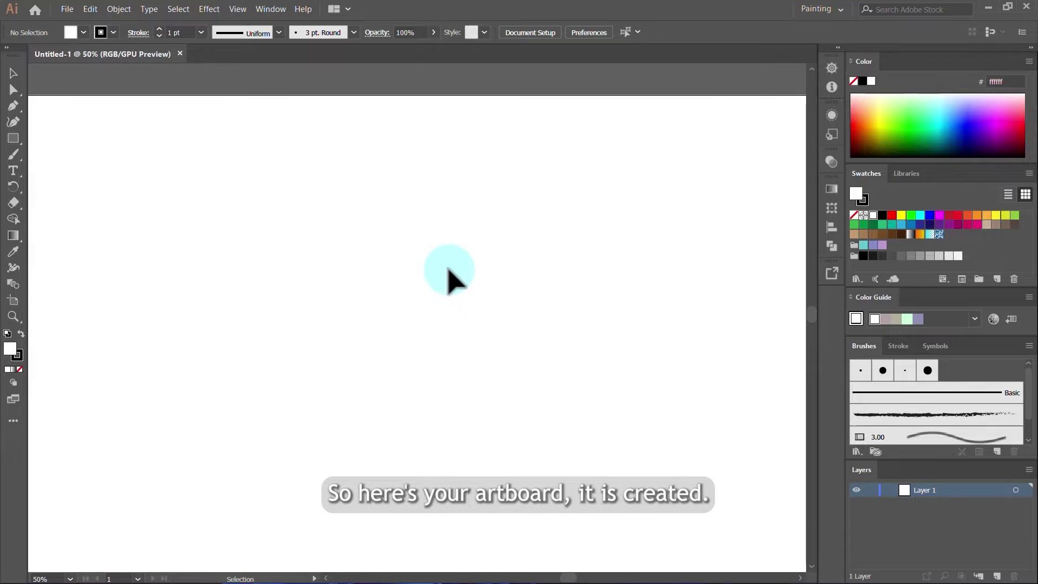
# Place the portrait photo "15 of Priyanka Chopra's Best-Ever Hair Looks" from Downloads onto the artboard
pyautogui.hotkey('ctrl', '-')
pyautogui.hotkey('ctrl', '-')
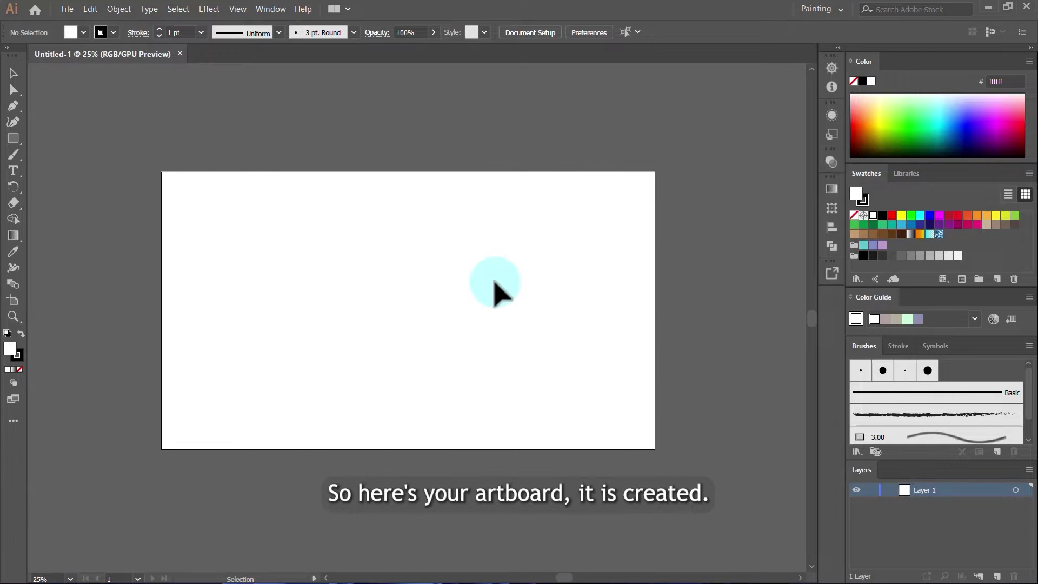
pyautogui.scroll(1, 466, 282)
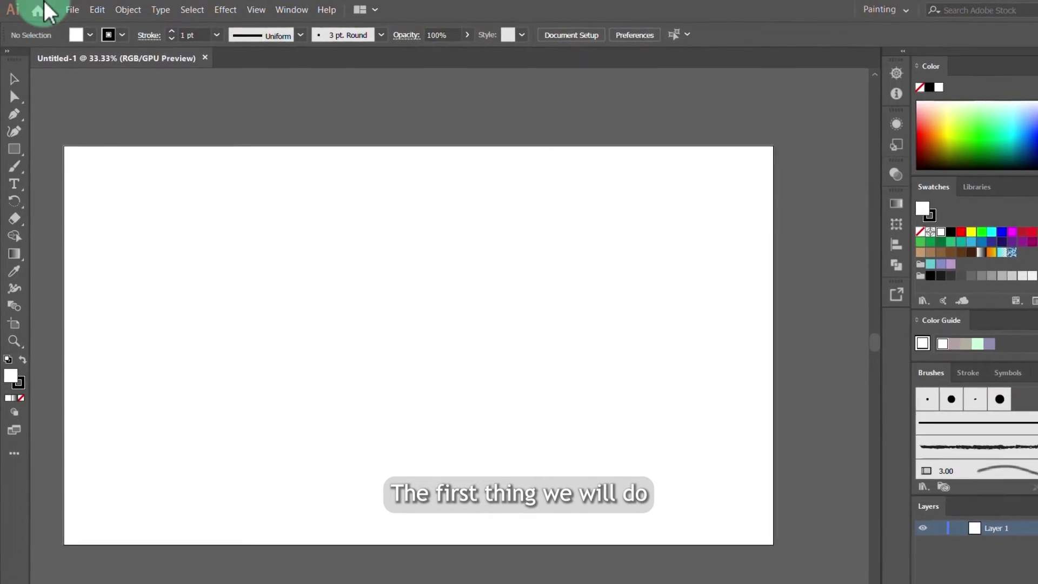
pyautogui.click(82, 13)
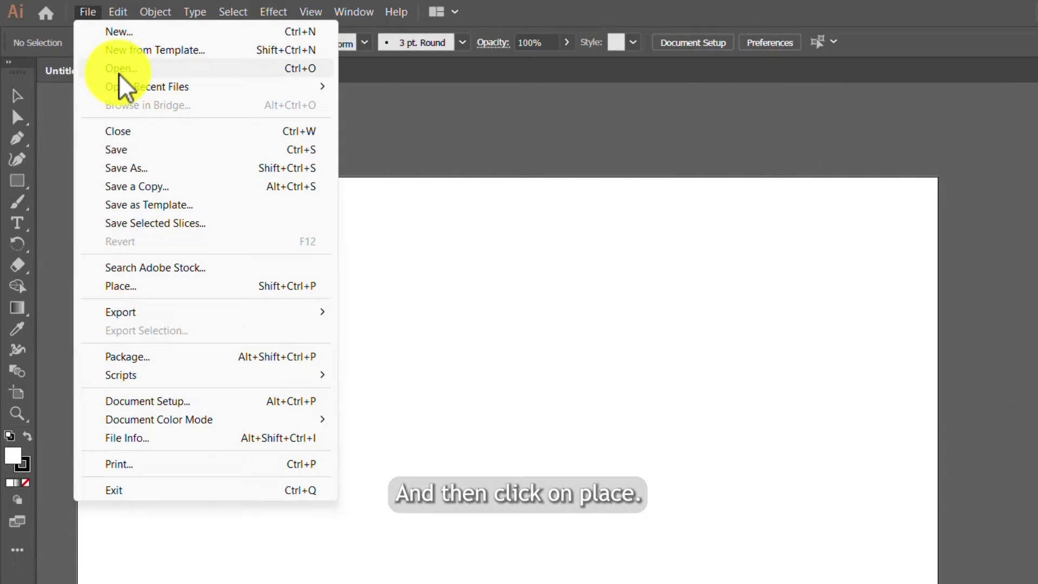
pyautogui.click(165, 286)
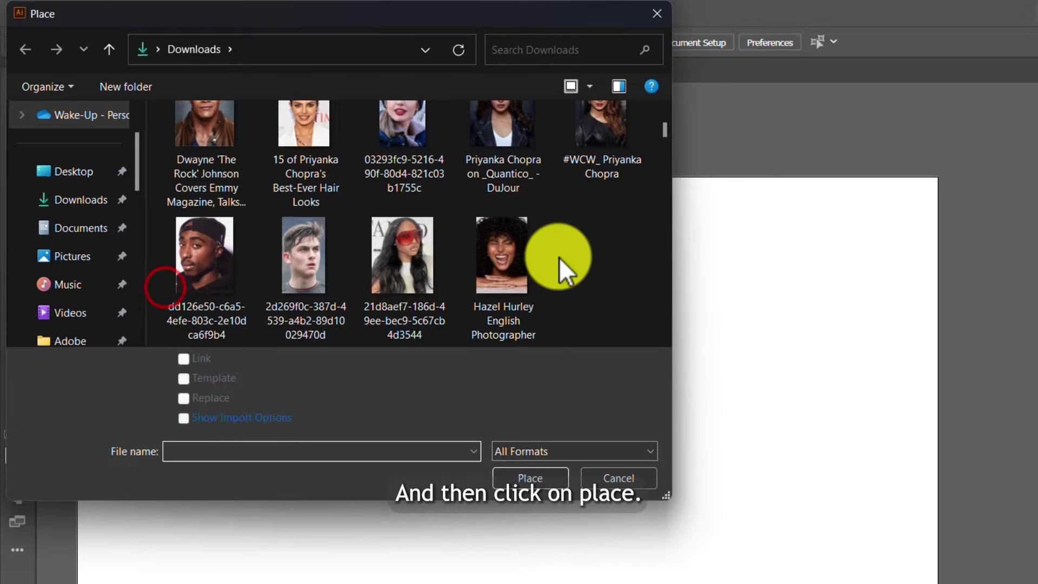
pyautogui.scroll(1, 559, 257)
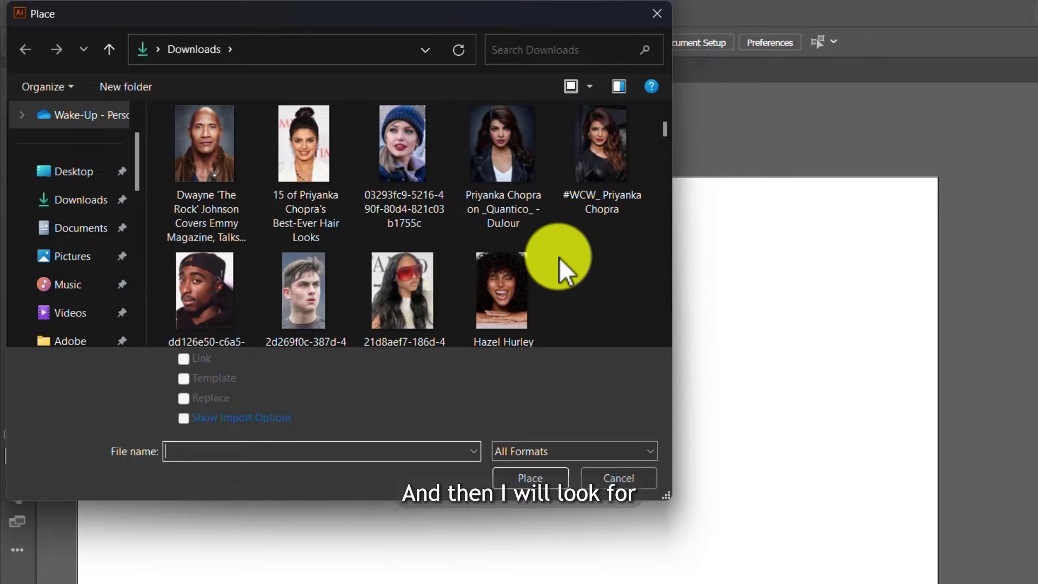
pyautogui.click(299, 140)
pyautogui.click(530, 479)
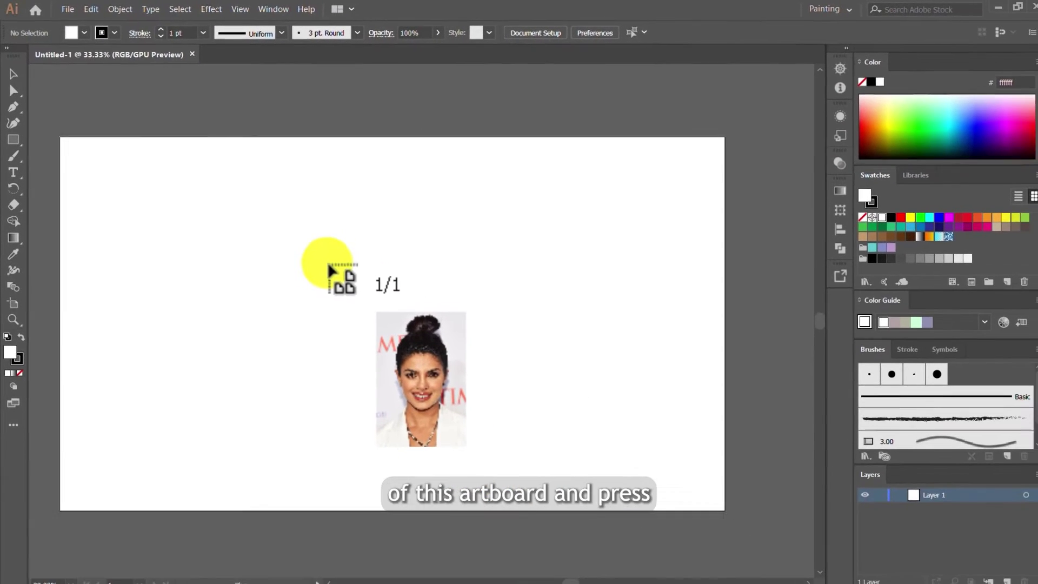
pyautogui.click(332, 266)
# Move the placed photo up and to the left so the head lies within the artboard
pyautogui.scroll(-3, 379, 271)
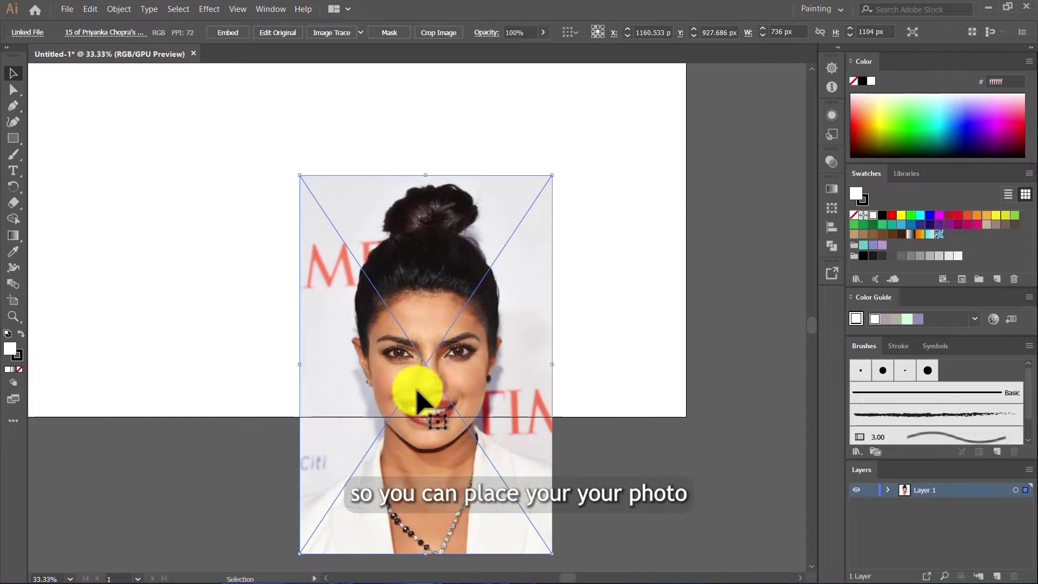
pyautogui.scroll(3, 401, 439)
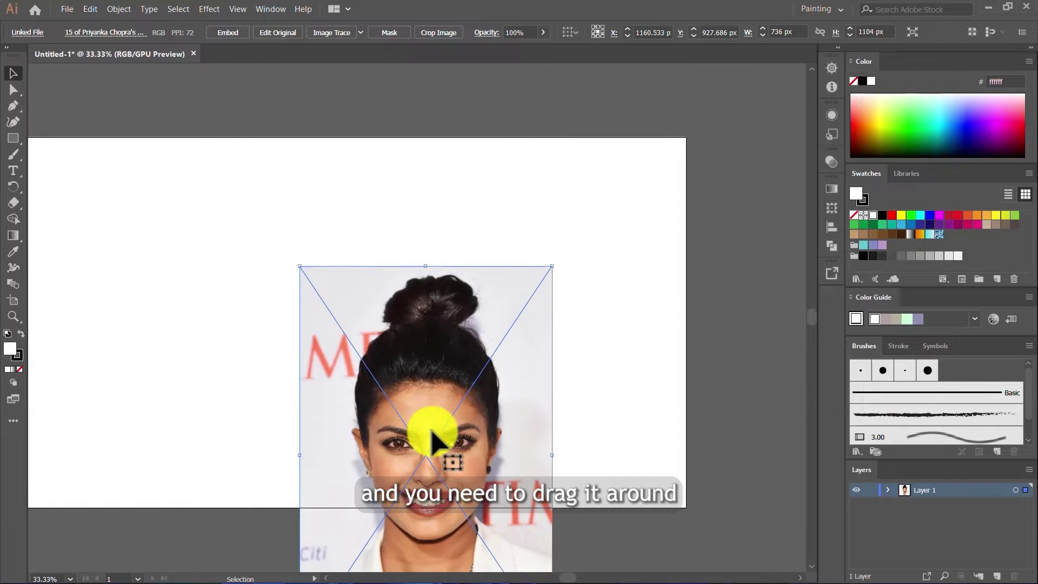
pyautogui.moveTo(431, 431); pyautogui.dragTo(347, 296)
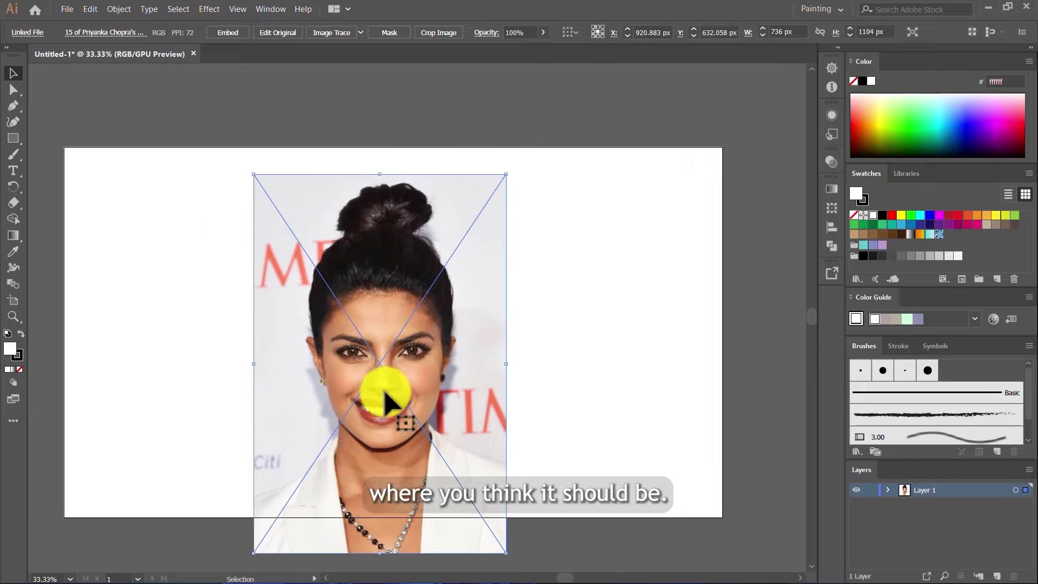
# Scale the photo proportionally to about 863 x 1294 px and reposition it so the head fills the artboard's height
pyautogui.scroll(3, 385, 382)
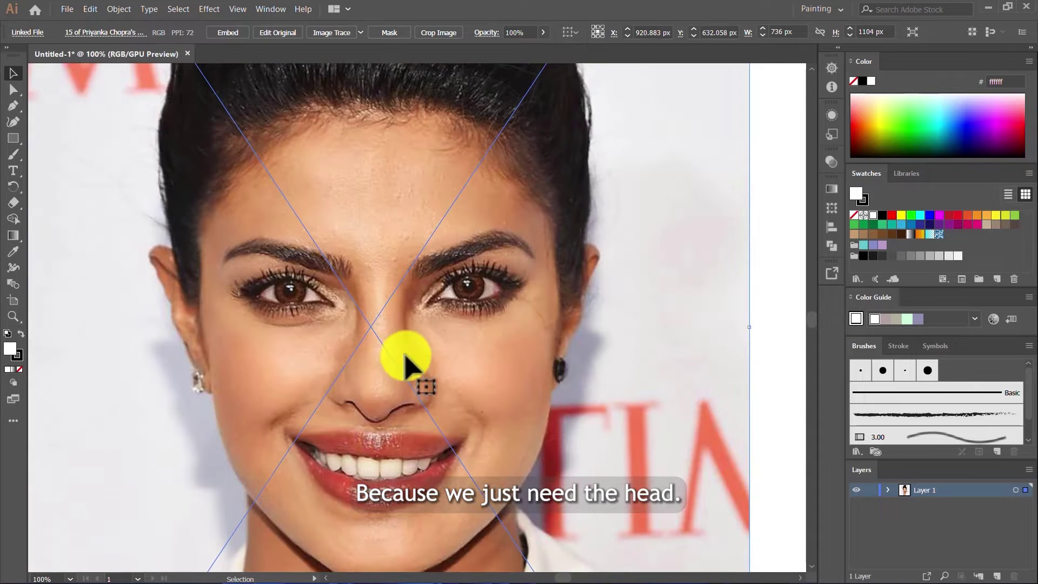
pyautogui.scroll(-2, 346, 328)
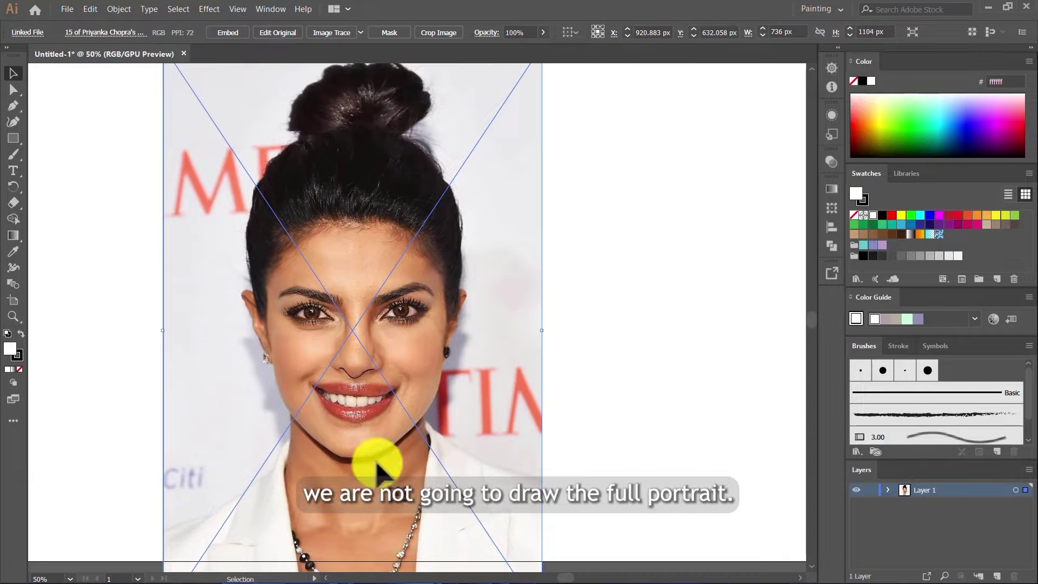
pyautogui.scroll(-3, 416, 225)
pyautogui.scroll(-1, 409, 331)
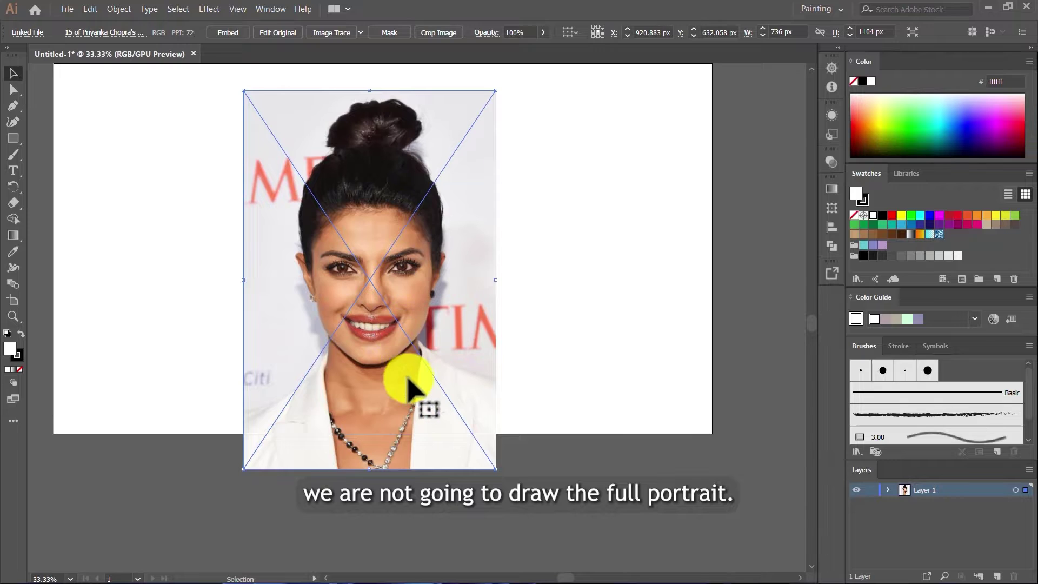
pyautogui.scroll(2, 409, 387)
pyautogui.scroll(-1, 184, 167)
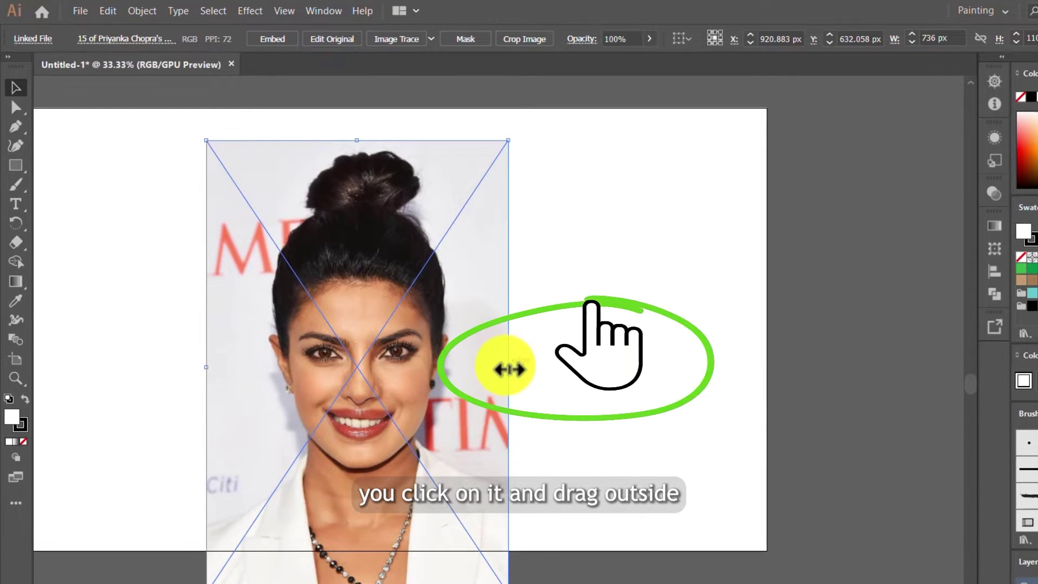
pyautogui.moveTo(509, 369); pyautogui.dragTo(511, 369)
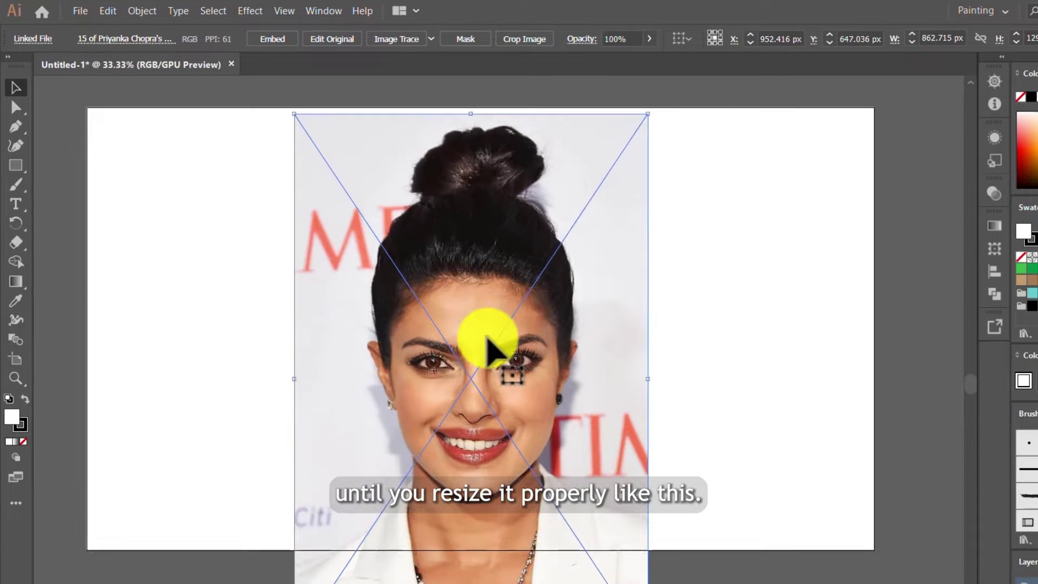
pyautogui.moveTo(502, 350); pyautogui.dragTo(498, 352)
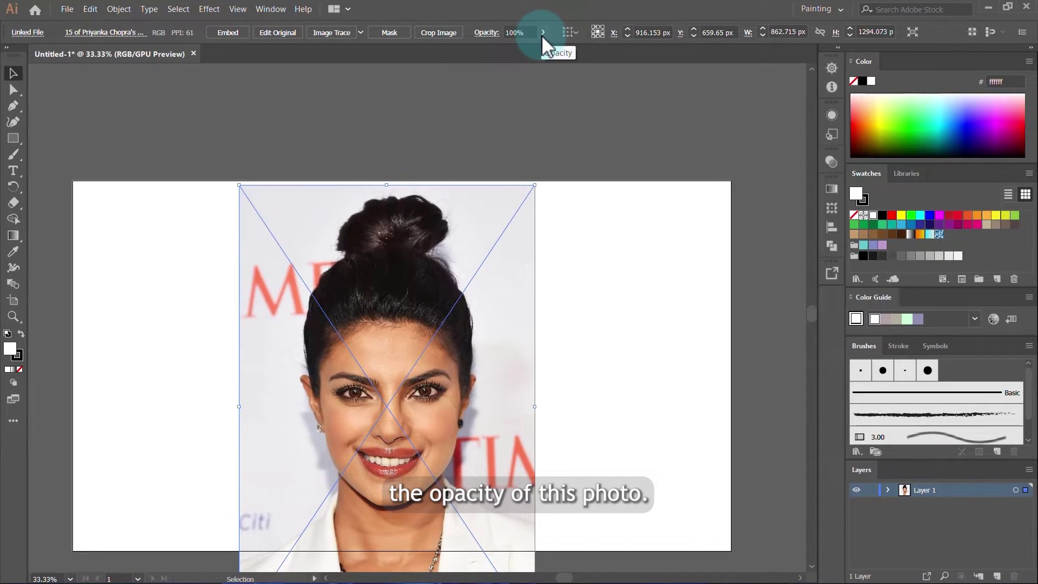
# Lower the photo's opacity so it looks faded for tracing, and lock its layer
pyautogui.click(542, 33)
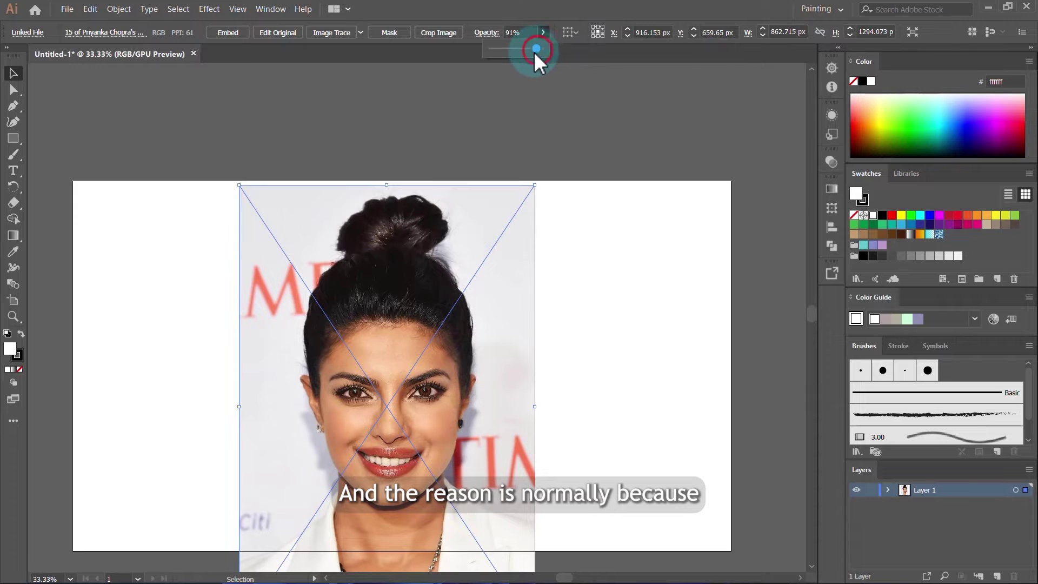
pyautogui.moveTo(530, 54); pyautogui.dragTo(526, 49)
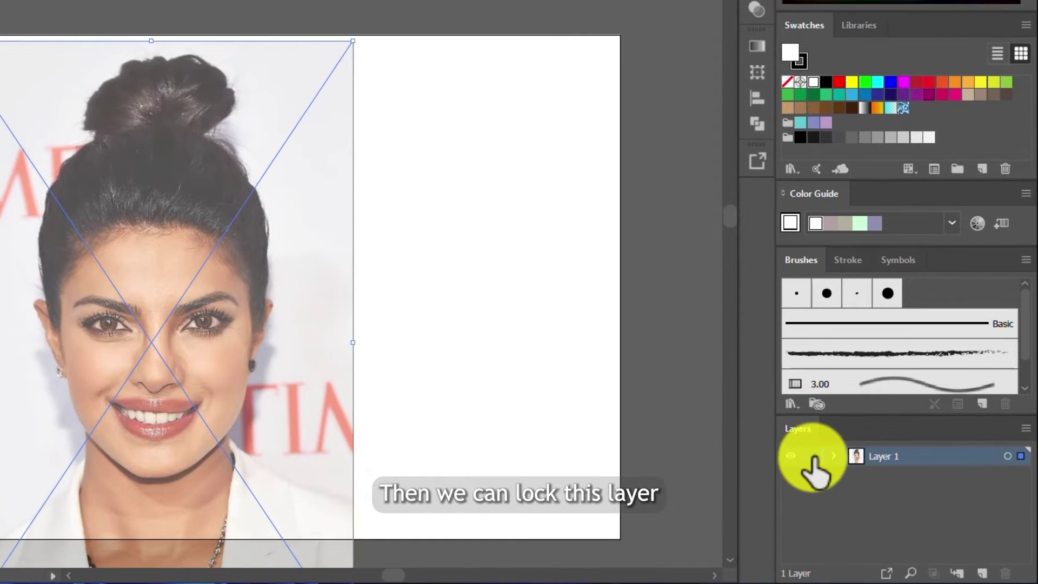
pyautogui.click(810, 456)
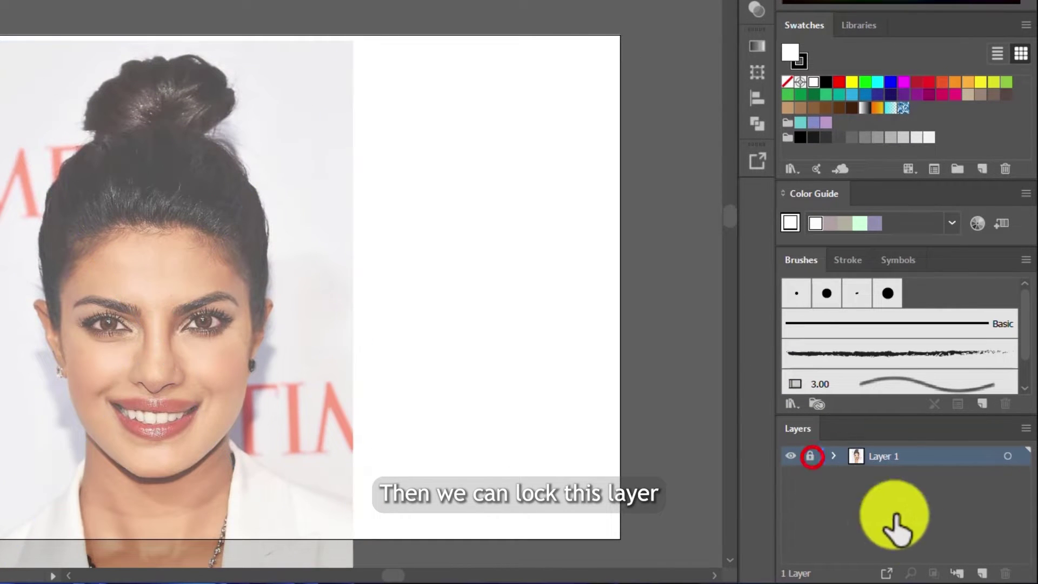
# Add a layer above the locked one, rename the locked layer Photo and the new layer Line Art
pyautogui.click(982, 573)
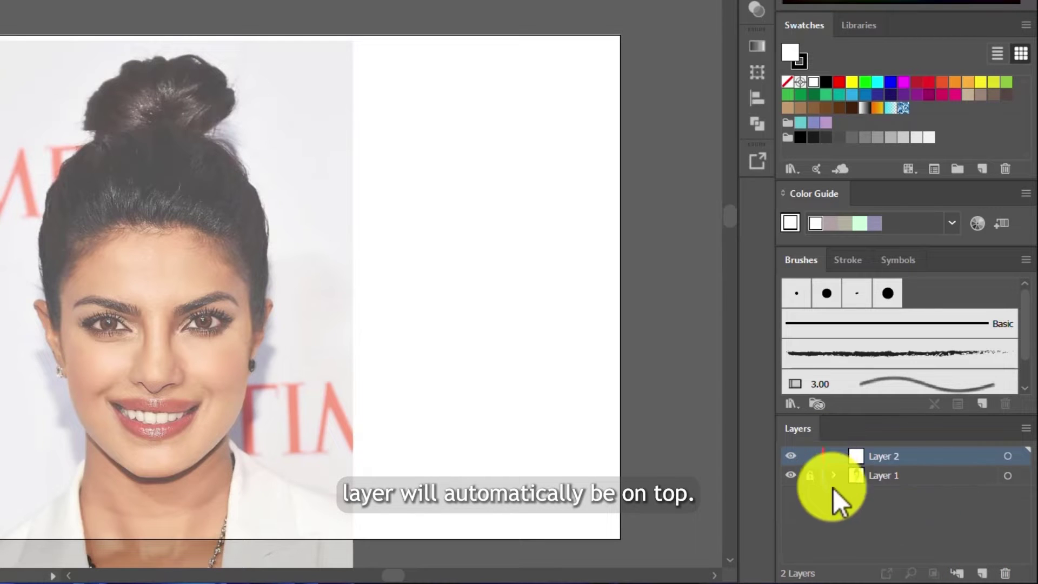
pyautogui.doubleClick(881, 476)
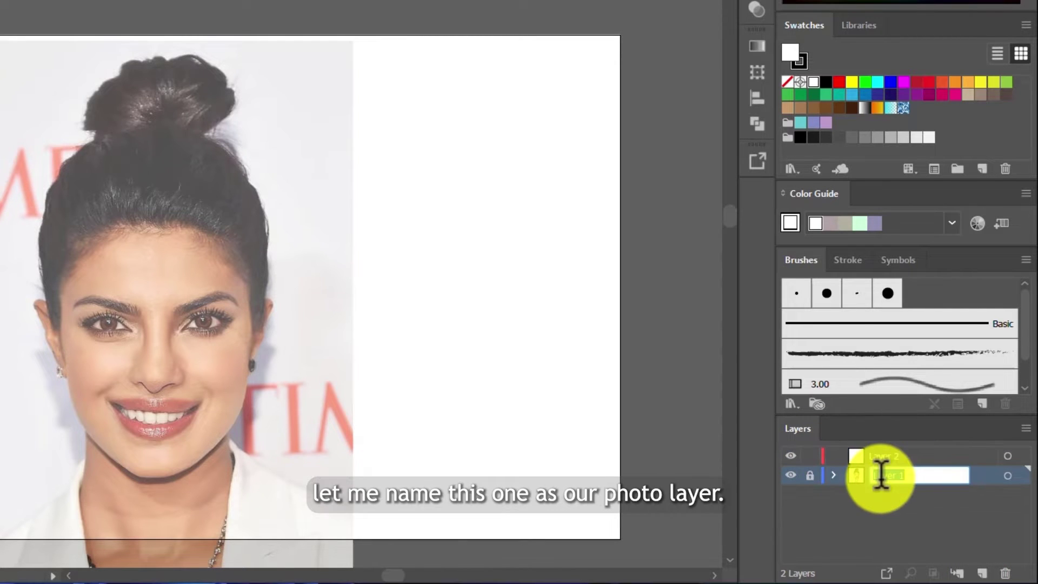
pyautogui.write('Photo')
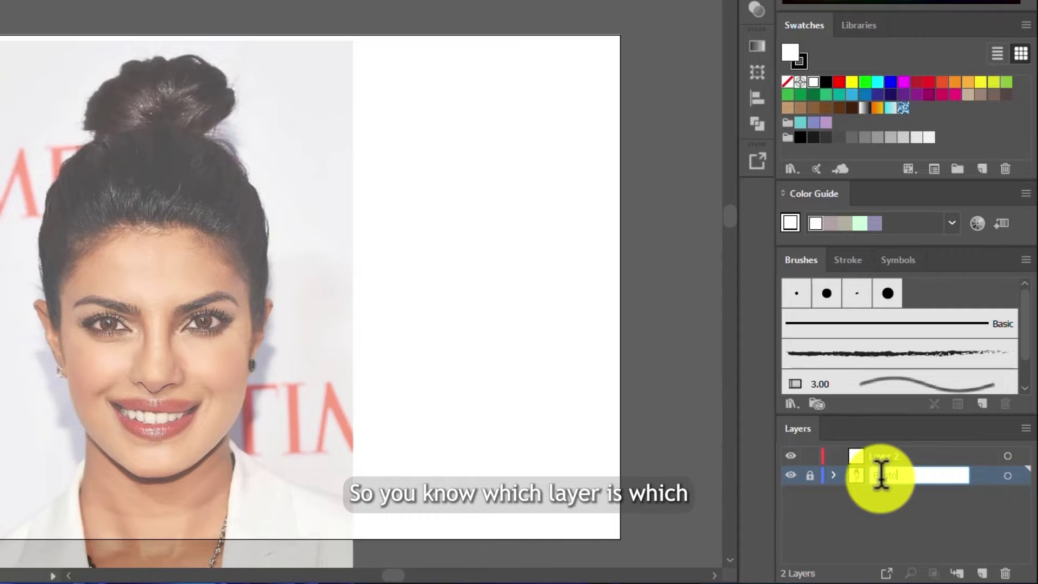
pyautogui.click(908, 455)
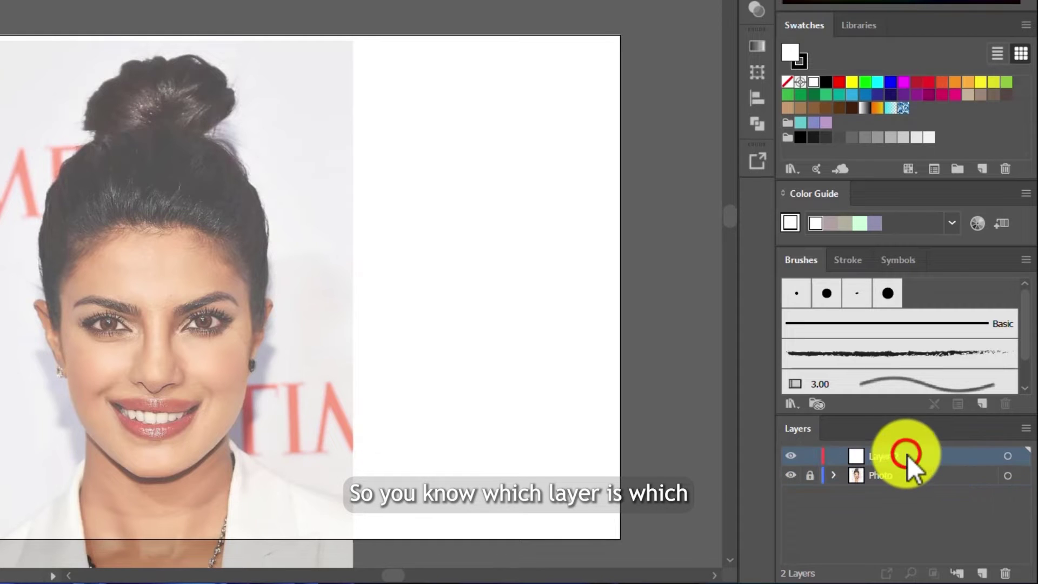
pyautogui.doubleClick(901, 457)
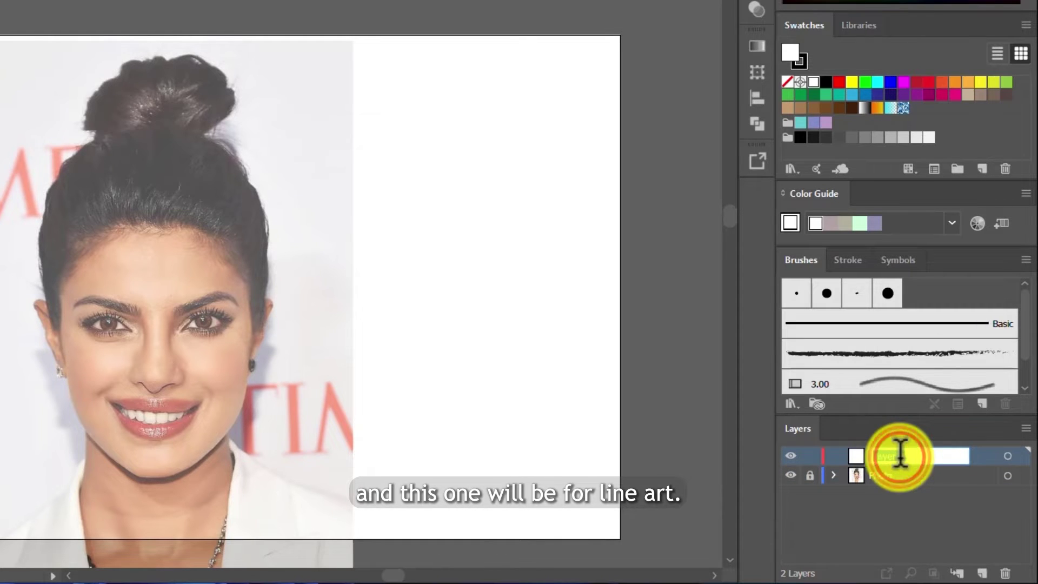
pyautogui.write('Line Art')
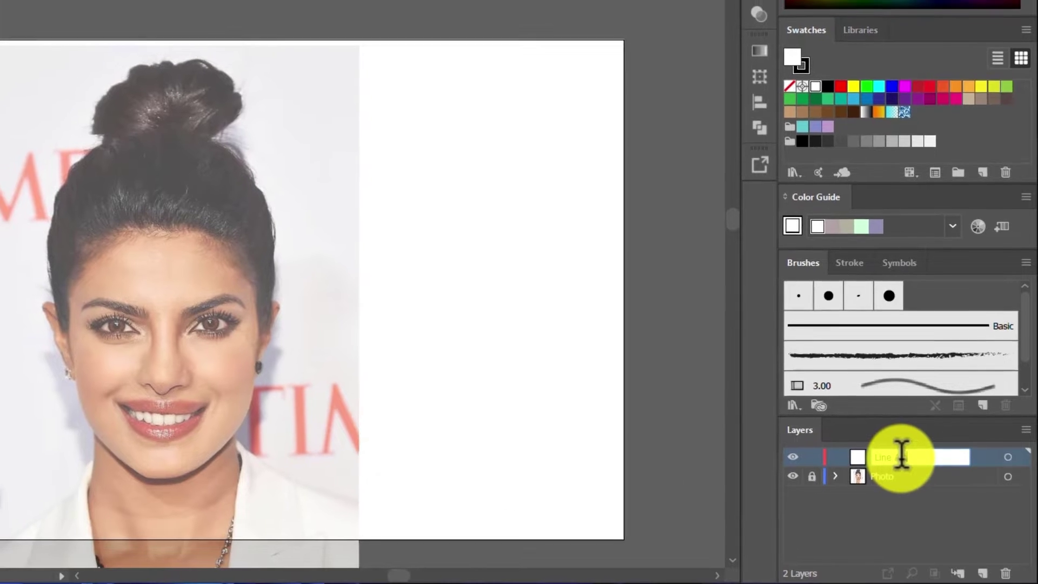
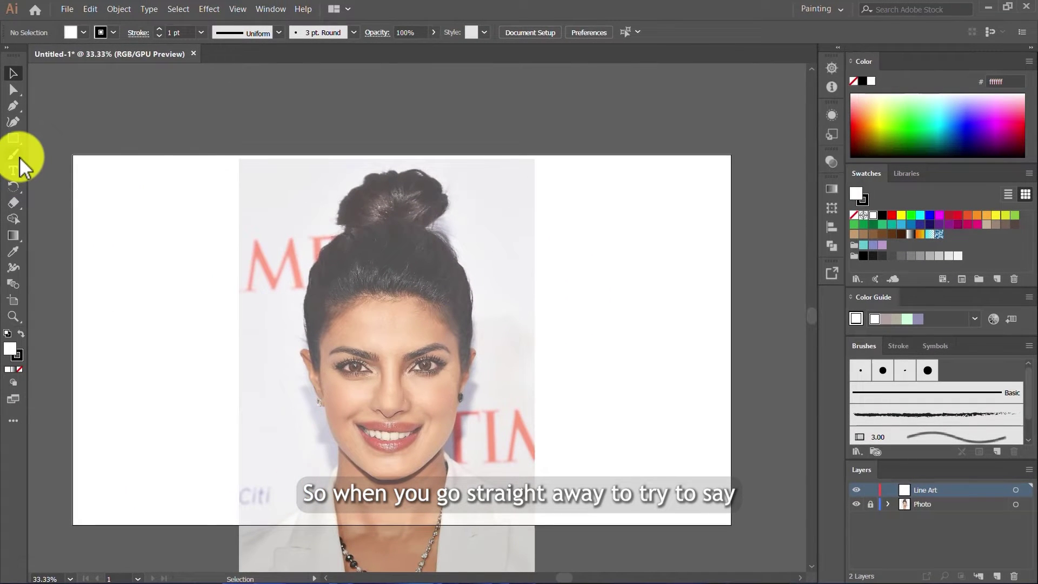
# Paint two crossing curved test strokes with the default brush on the empty canvas above the artboard
pyautogui.moveTo(19, 157); pyautogui.dragTo(52, 156)
pyautogui.moveTo(85, 100); pyautogui.dragTo(210, 98)
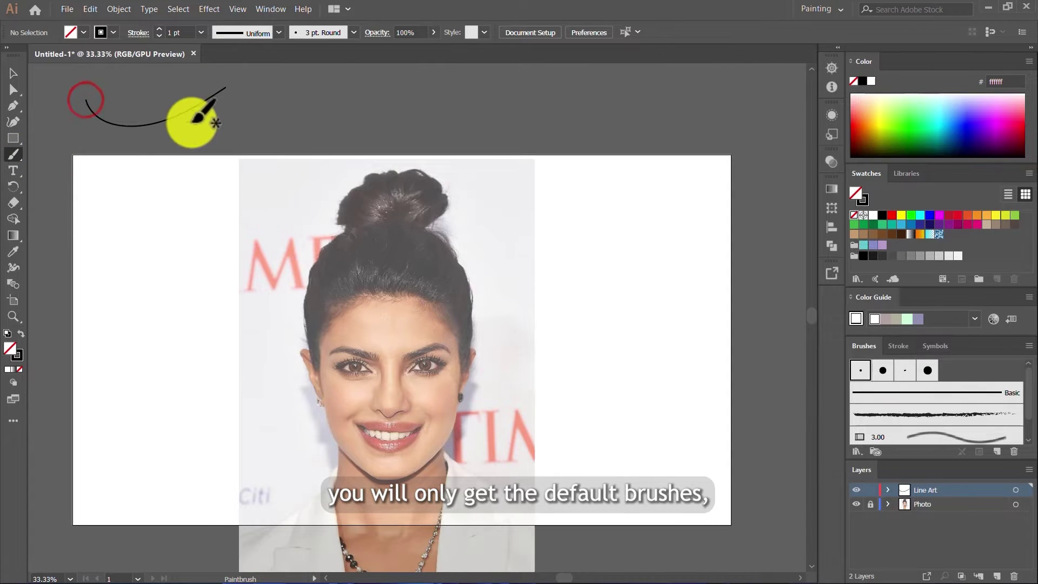
pyautogui.moveTo(141, 96); pyautogui.dragTo(314, 128)
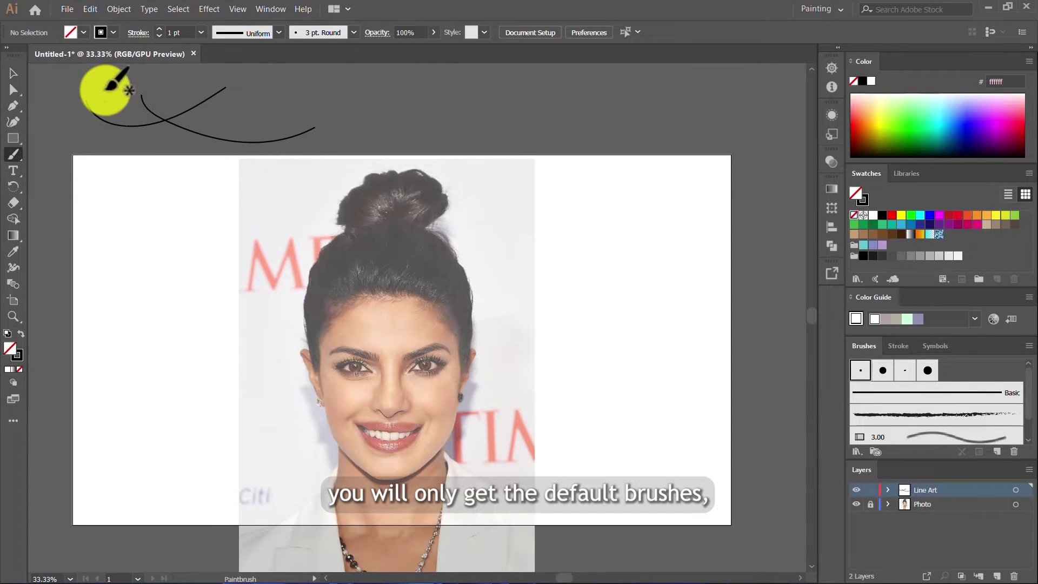
pyautogui.scroll(4, 108, 95)
pyautogui.scroll(-6, 271, 194)
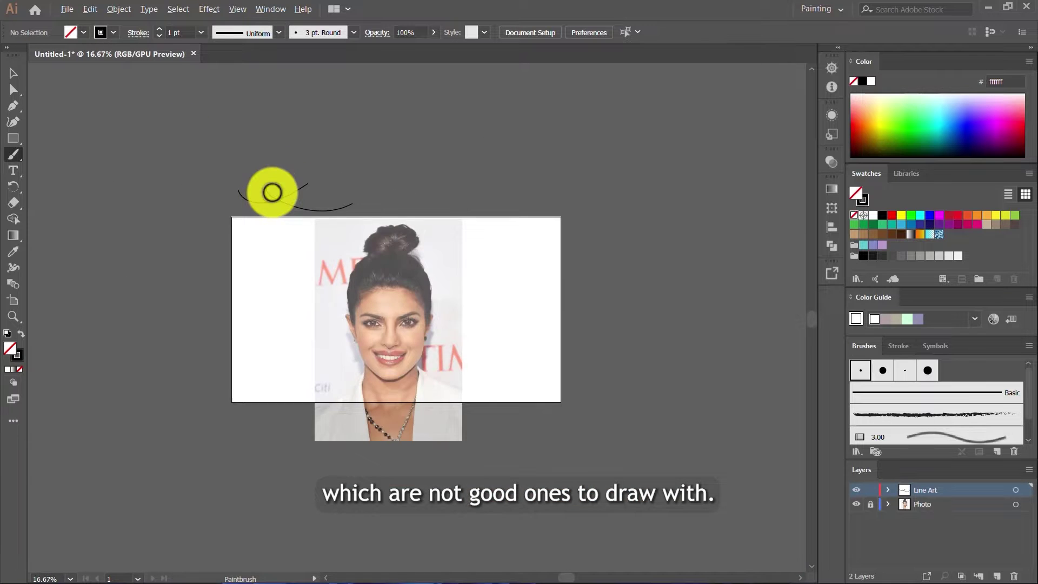
pyautogui.scroll(4, 272, 194)
# Select both curved test strokes above the artboard and delete them
pyautogui.press('v')
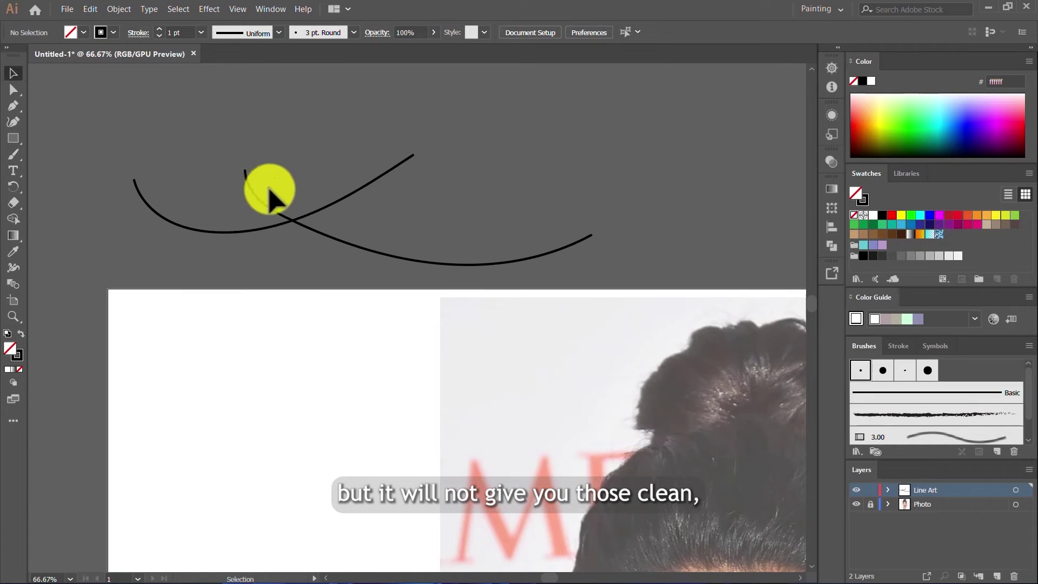
pyautogui.scroll(-2, 204, 163)
pyautogui.scroll(2, 245, 172)
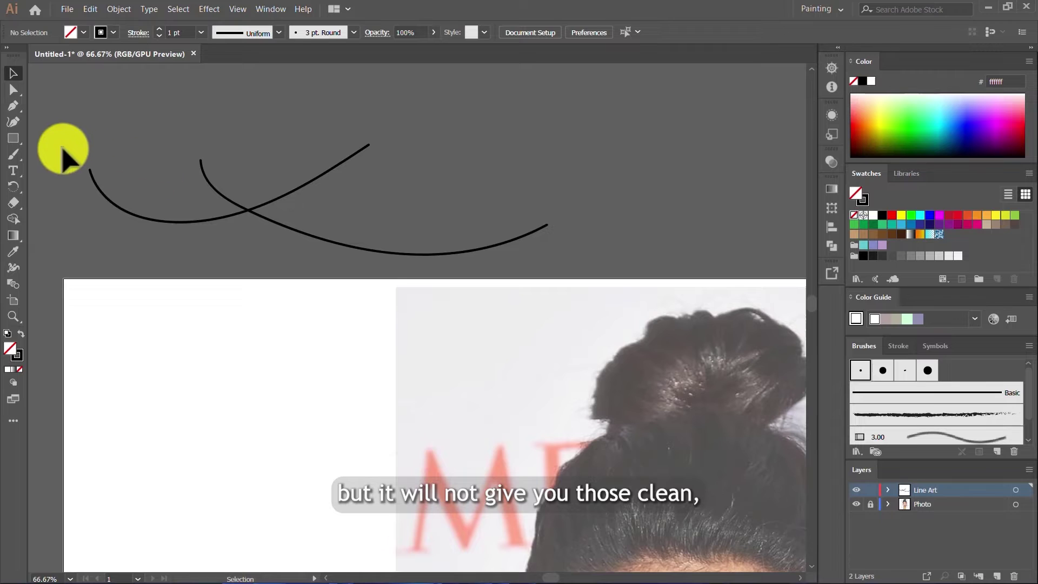
pyautogui.click(69, 128)
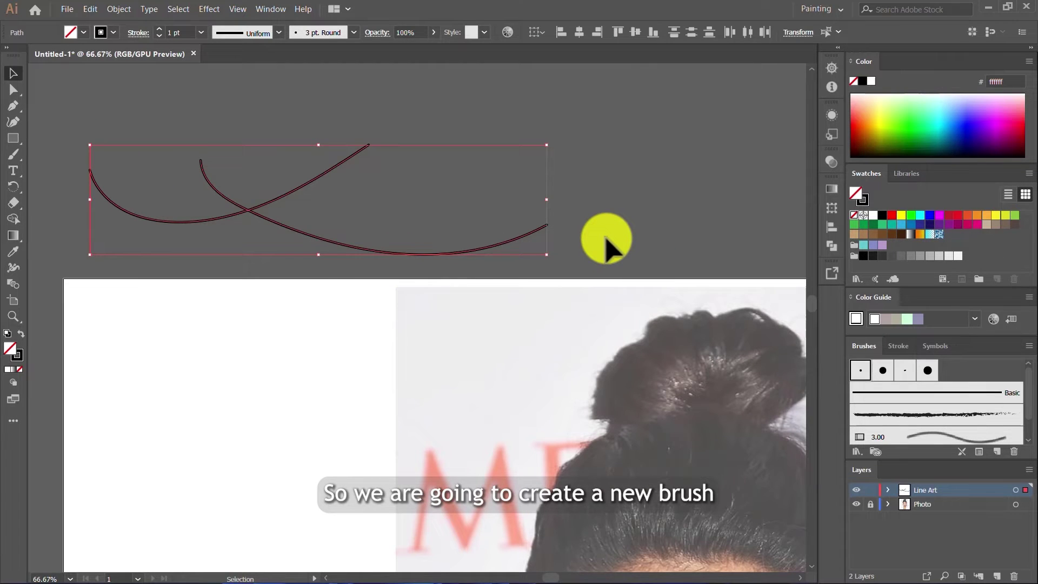
pyautogui.press('Delete')
# Draw a straight horizontal line with the Line Segment tool on the empty canvas above the artboard
pyautogui.scroll(-1, 128, 130)
pyautogui.click(13, 139)
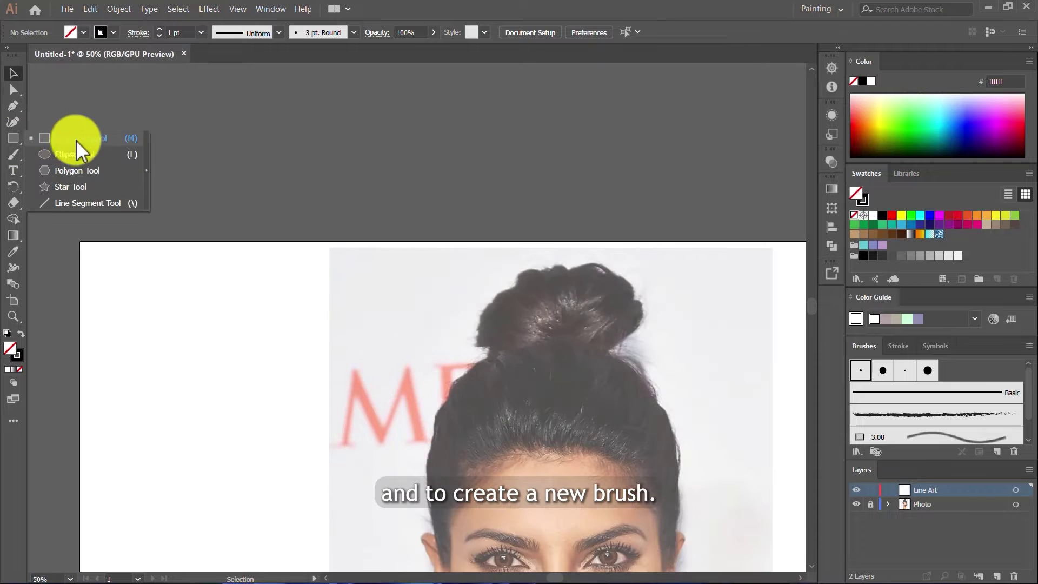
pyautogui.click(13, 139)
pyautogui.click(87, 203)
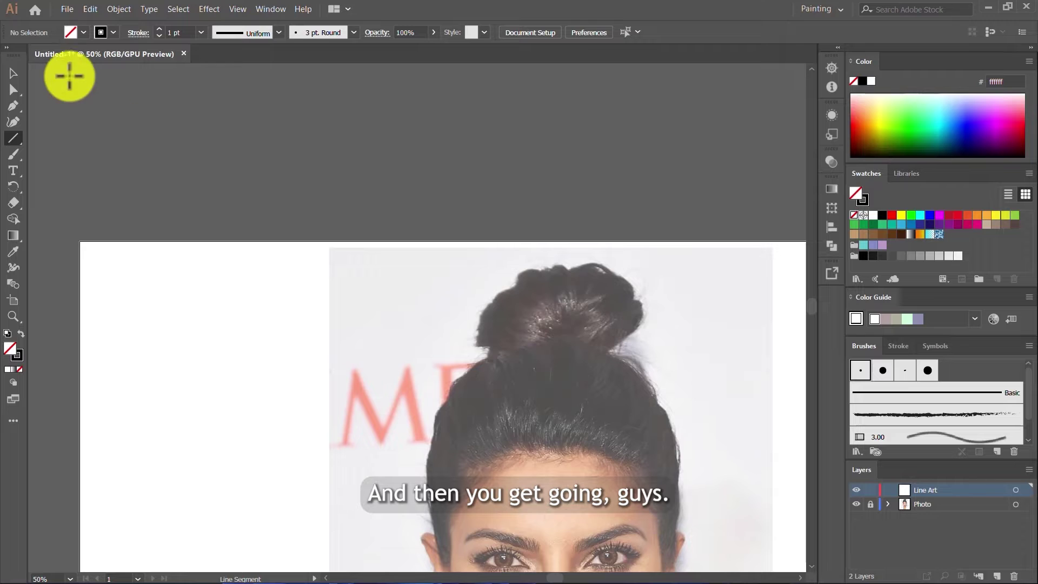
pyautogui.click(13, 139)
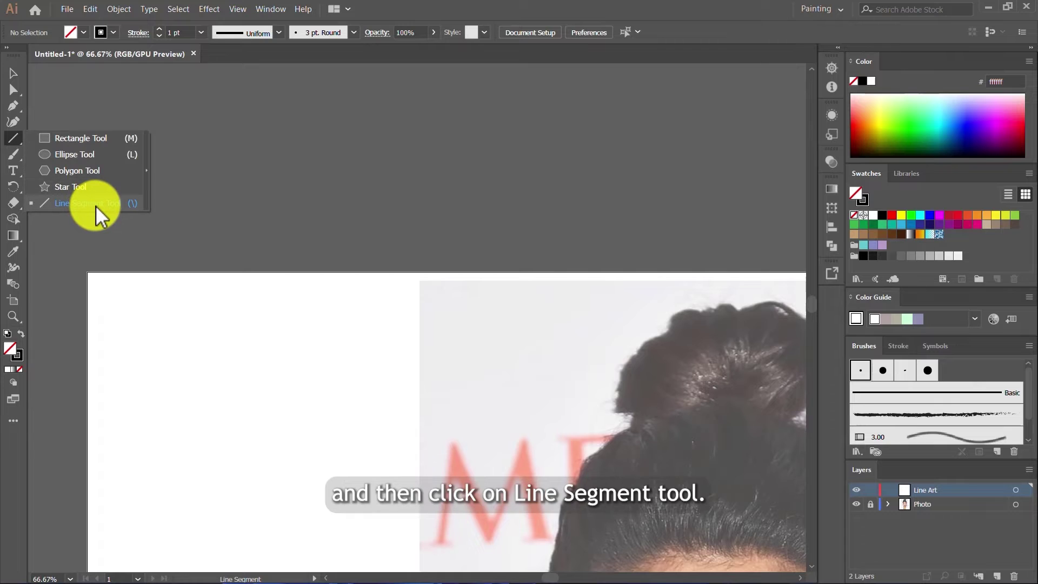
pyautogui.click(96, 205)
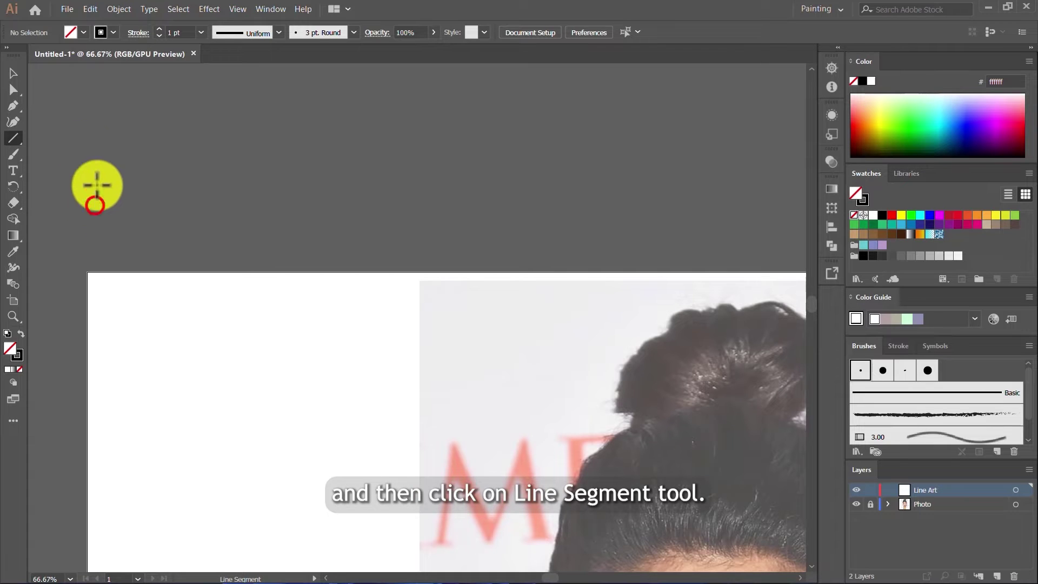
pyautogui.moveTo(51, 142); pyautogui.dragTo(382, 137)
# Set the line's stroke weight to 3 pt, apply Width Profile 1, and check its tapered end up close
pyautogui.click(201, 32)
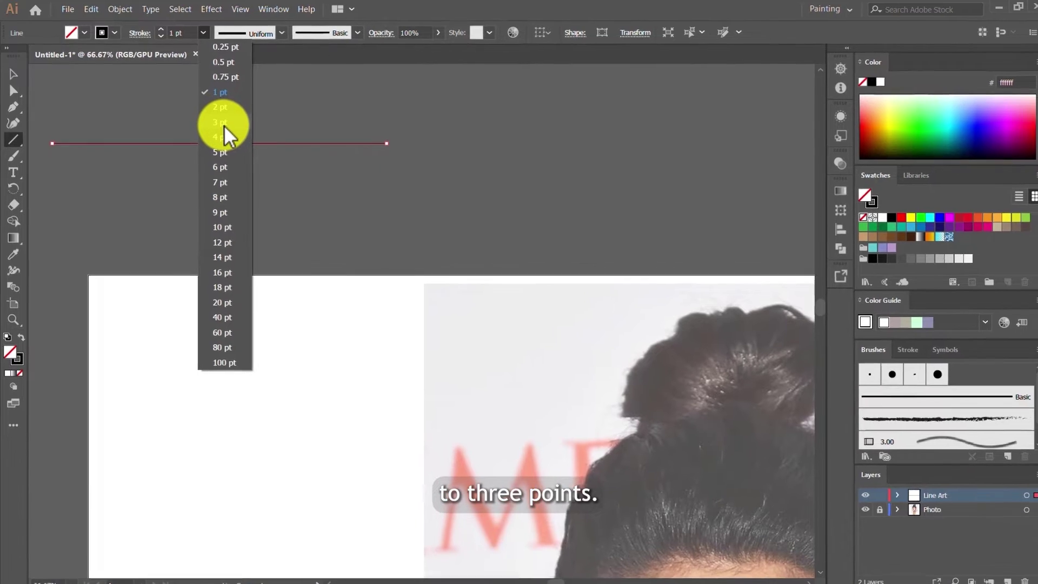
pyautogui.click(223, 122)
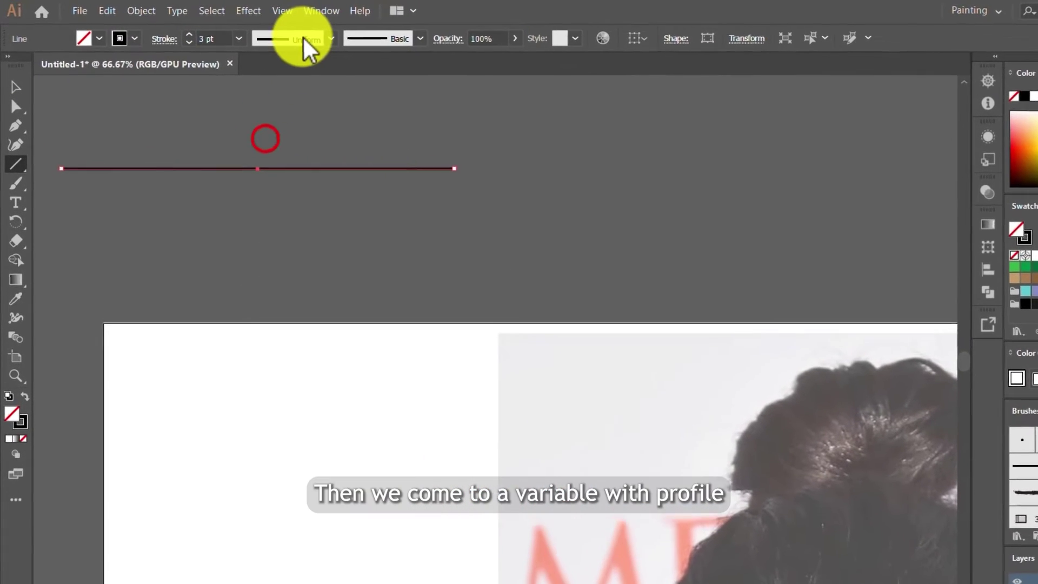
pyautogui.click(304, 38)
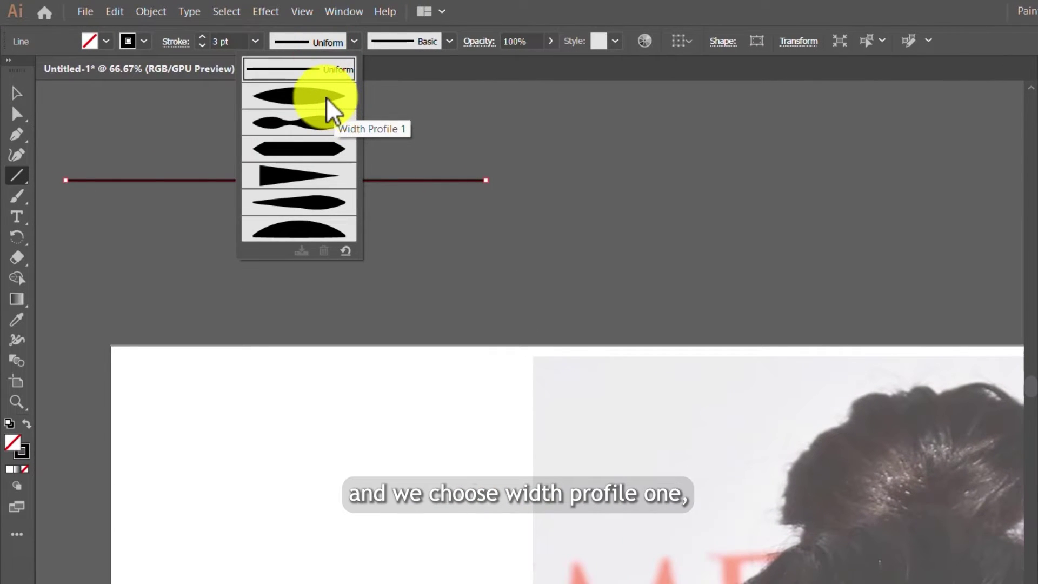
pyautogui.click(285, 101)
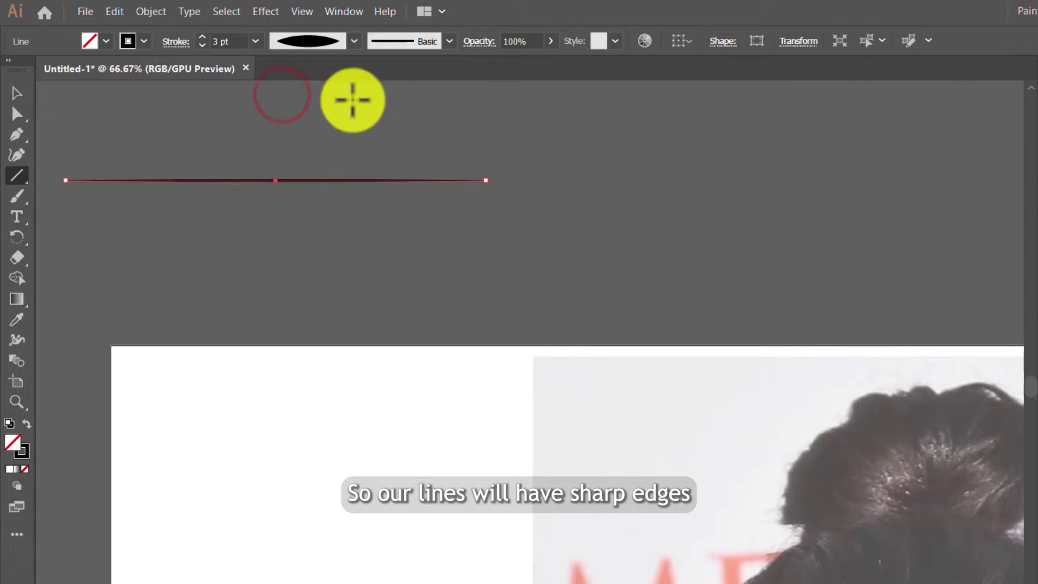
pyautogui.scroll(5, 394, 169)
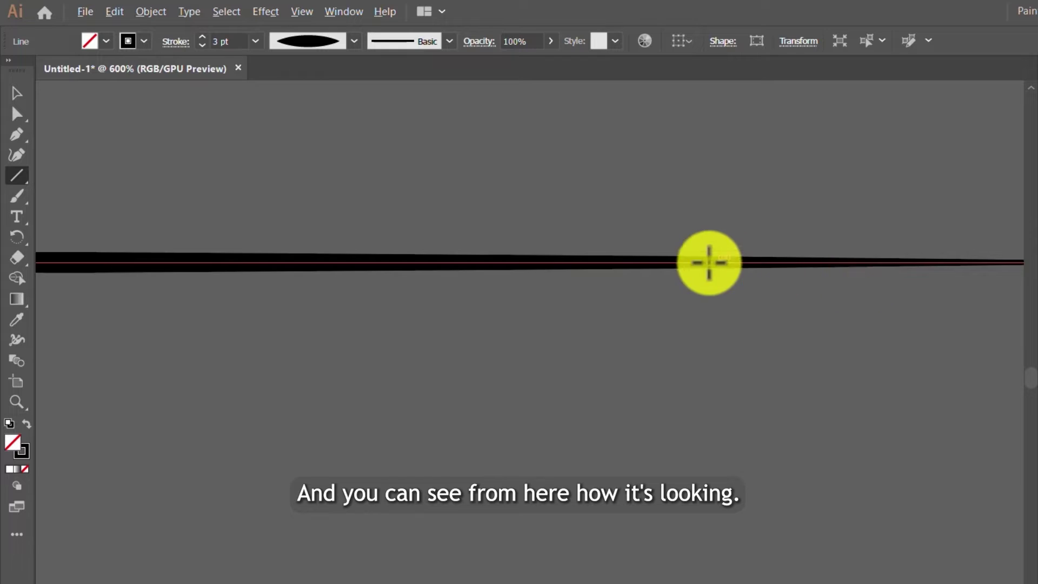
pyautogui.scroll(-1, 720, 264)
pyautogui.scroll(3, 948, 272)
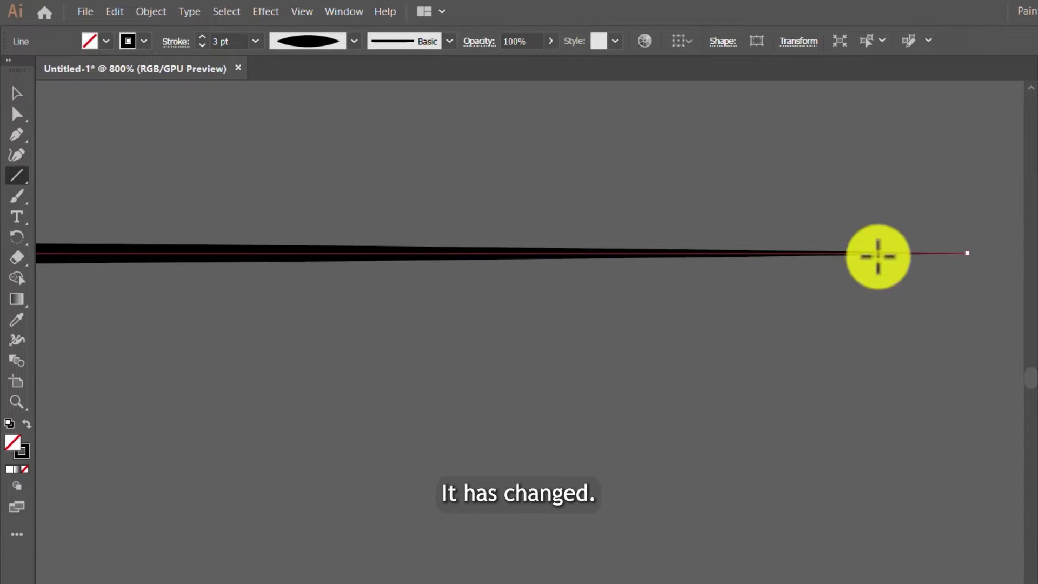
pyautogui.scroll(-3, 284, 246)
pyautogui.scroll(3, 463, 248)
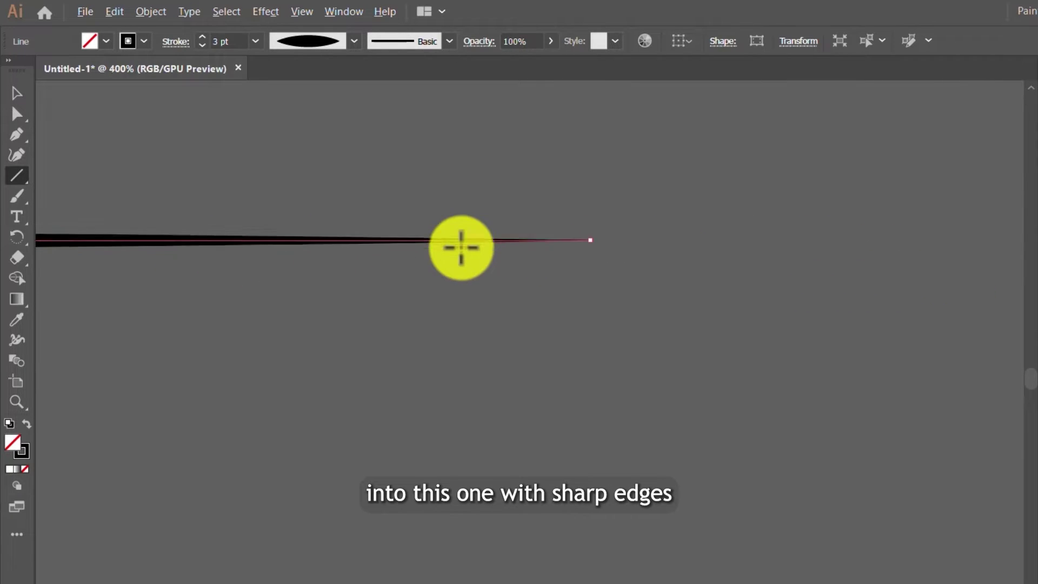
# Create a new Art Brush from the tapered line with fixed width and Stretch to Fit Stroke Length
pyautogui.scroll(-5, 599, 248)
pyautogui.click(416, 42)
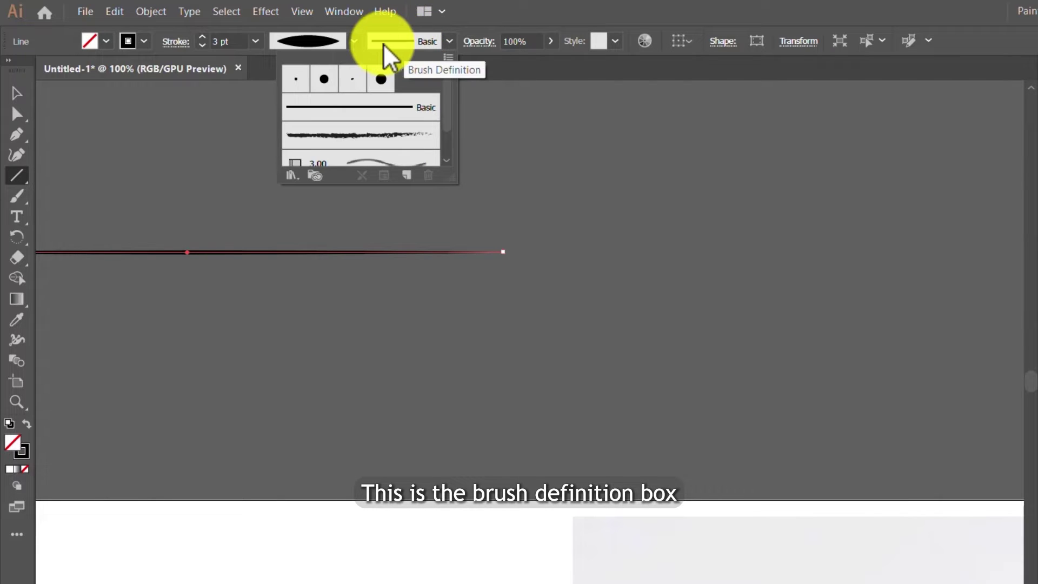
pyautogui.click(411, 175)
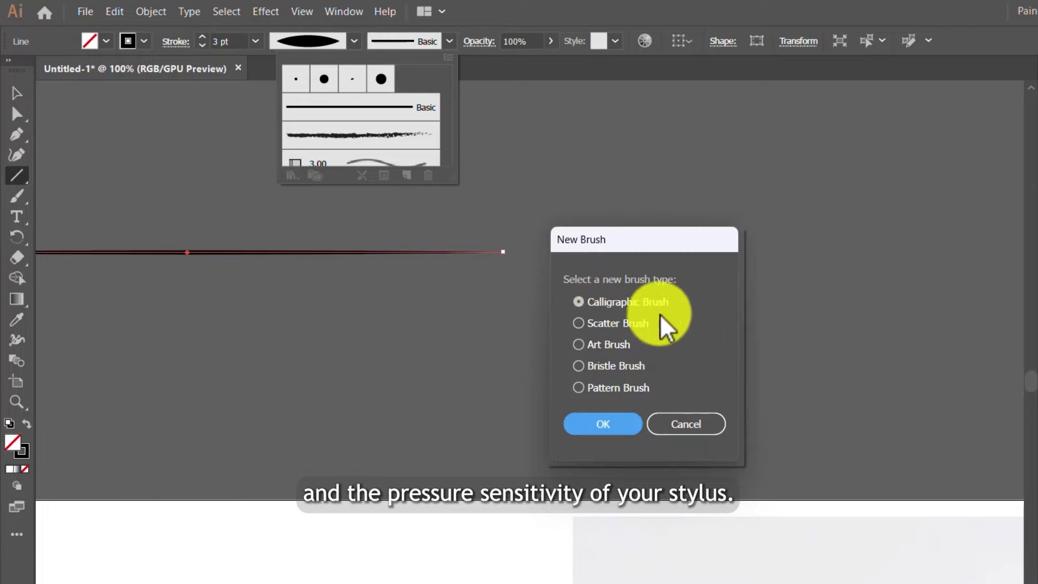
pyautogui.click(604, 346)
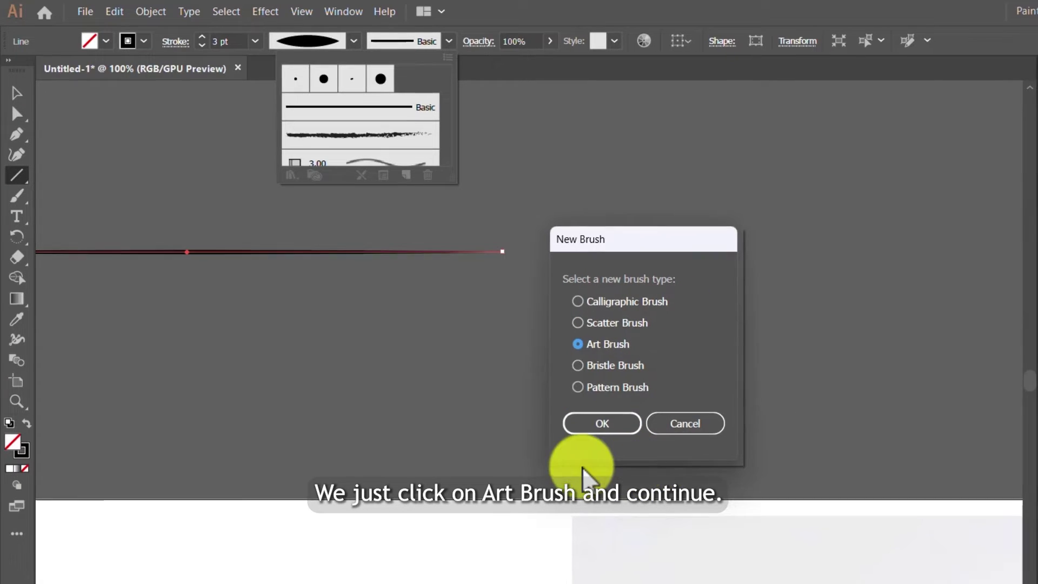
pyautogui.click(601, 424)
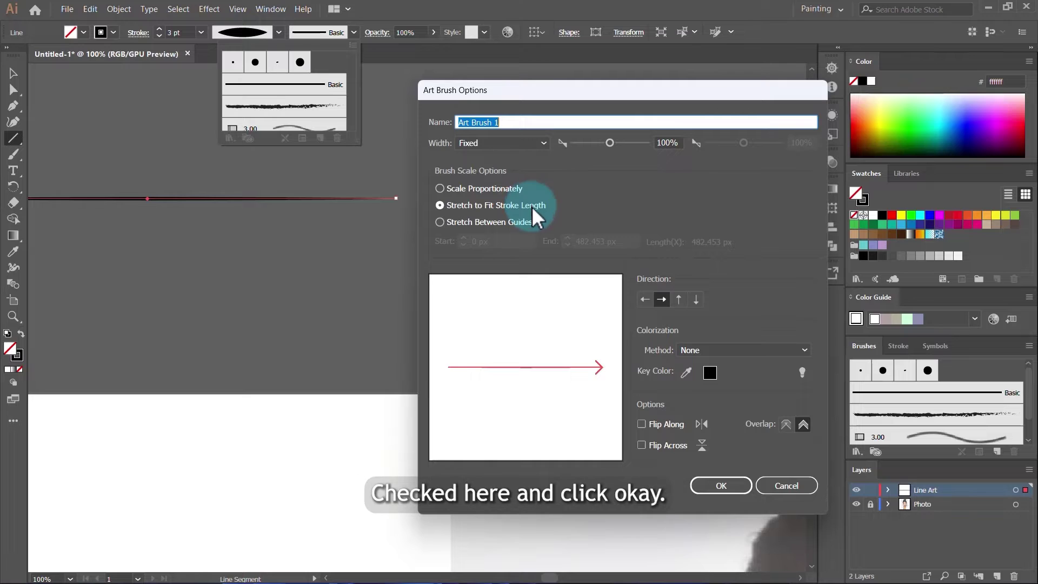
pyautogui.click(724, 485)
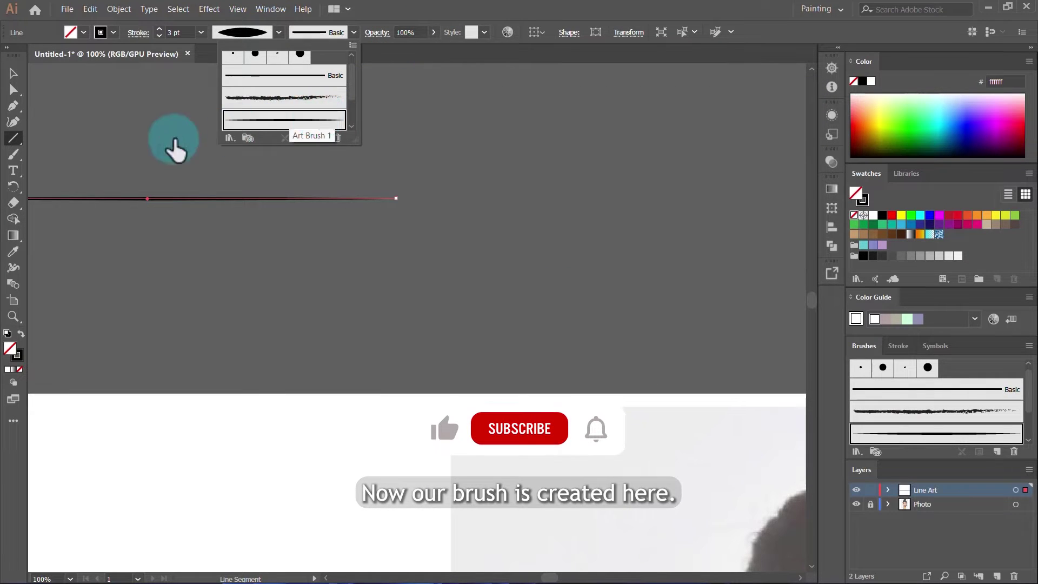
# Paint a curved test stroke beneath the straight line using the Paintbrush with the new art brush
pyautogui.click(45, 145)
pyautogui.click(23, 156)
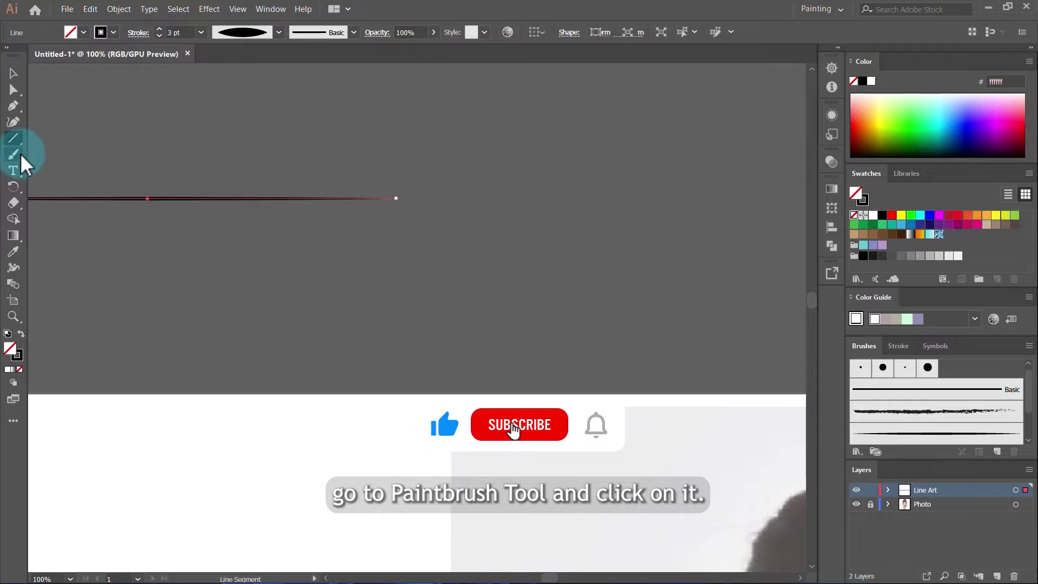
pyautogui.hotkey('ctrl', '-')
pyautogui.moveTo(265, 226)
pyautogui.mouseDown()
pyautogui.moveTo(347, 259)
pyautogui.moveTo(553, 218)
pyautogui.mouseUp()
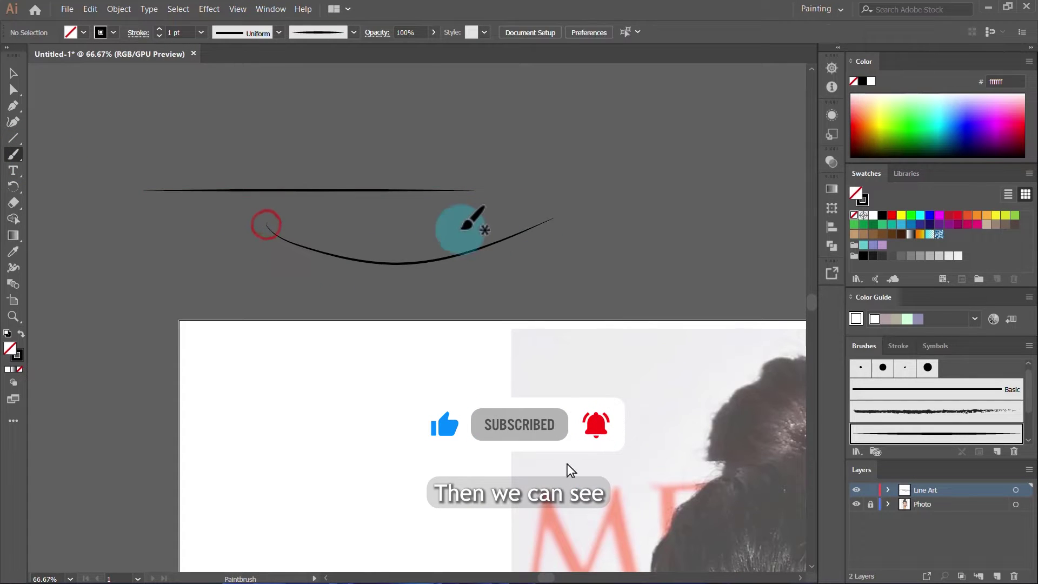
pyautogui.scroll(-1, 456, 225)
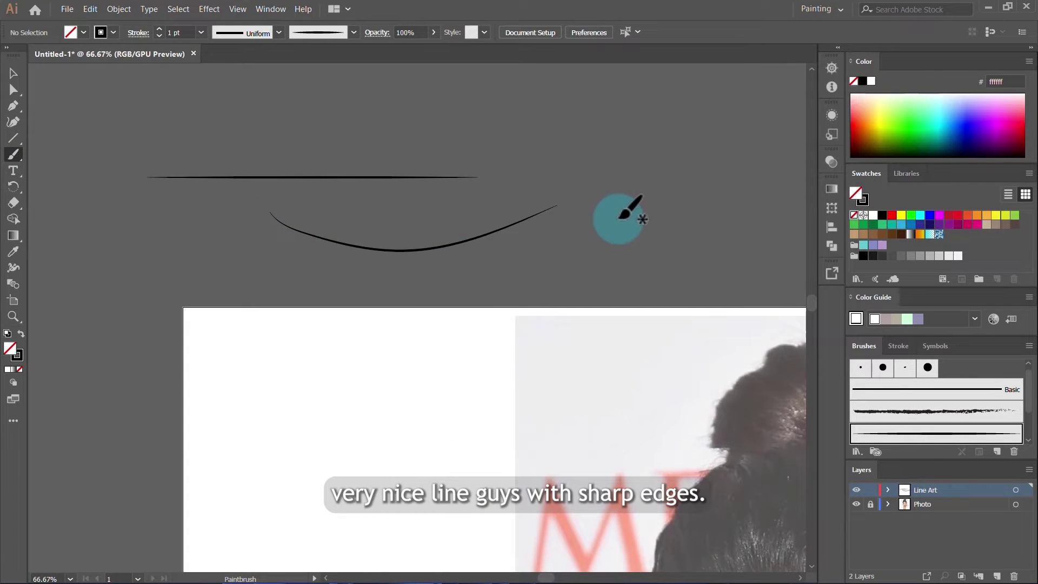
# Delete the straight line and the curved test stroke above the artboard, leaving the Line Art layer empty
pyautogui.press('v')
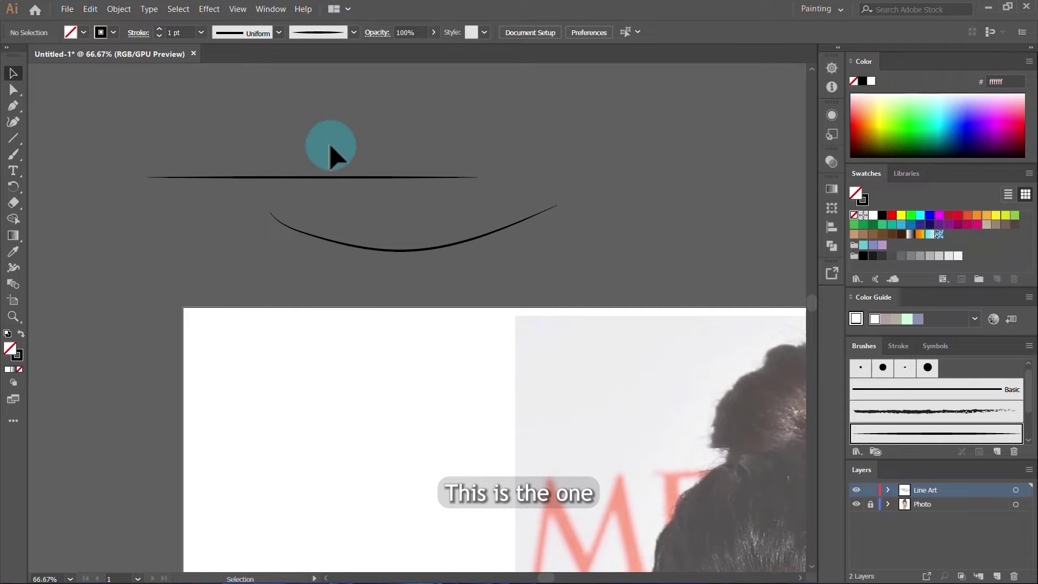
pyautogui.moveTo(259, 145)
pyautogui.mouseDown()
pyautogui.moveTo(557, 274)
pyautogui.moveTo(595, 265)
pyautogui.mouseUp()
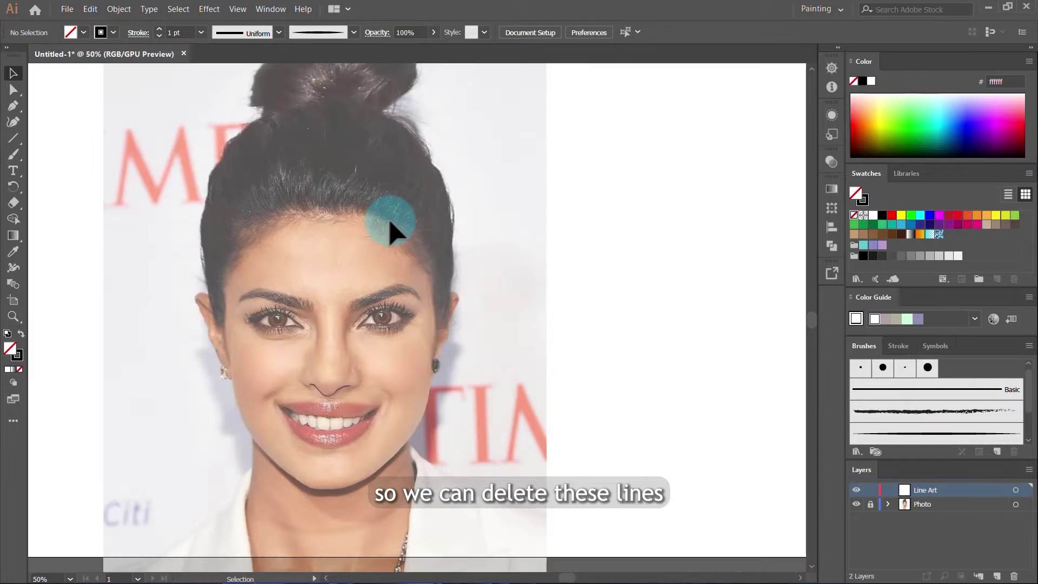
pyautogui.scroll(-2, 438, 267)
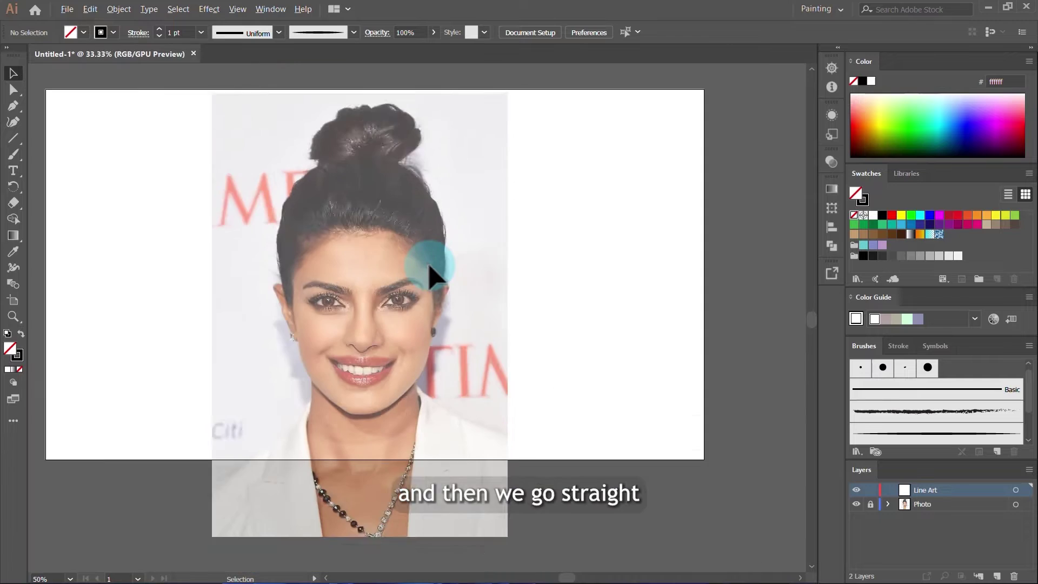
# Activate the Paintbrush for tracing and examine the eyes, nose and lips of the faded portrait up close
pyautogui.scroll(6, 407, 280)
pyautogui.scroll(-2, 504, 236)
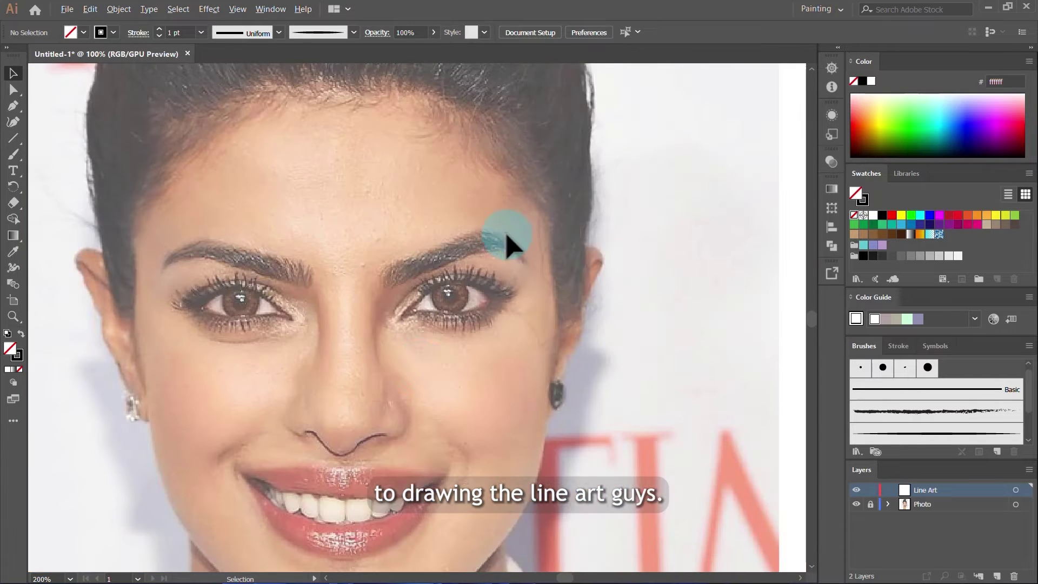
pyautogui.click(14, 155)
pyautogui.scroll(4, 467, 294)
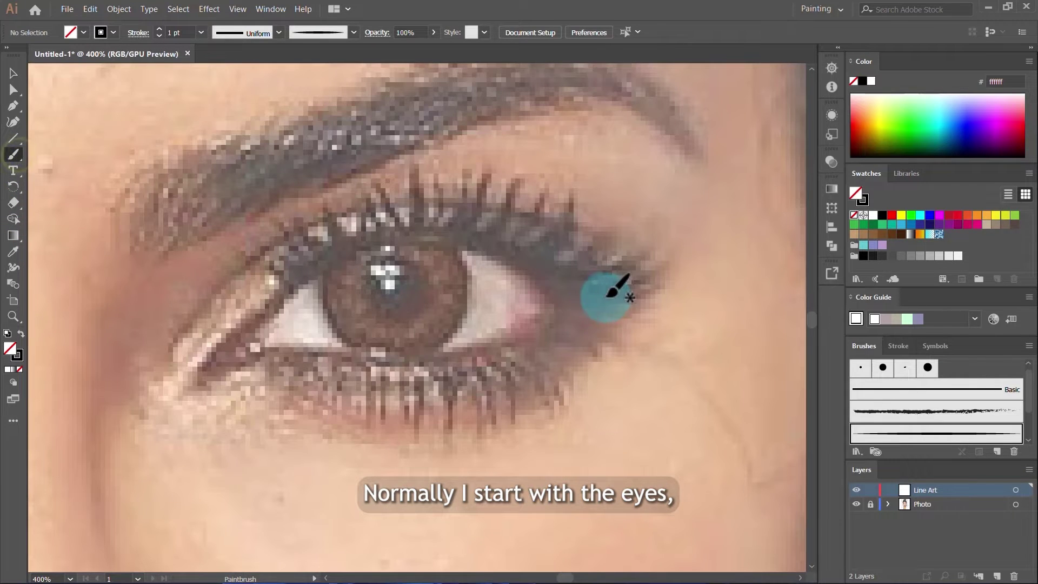
pyautogui.scroll(-4, 533, 343)
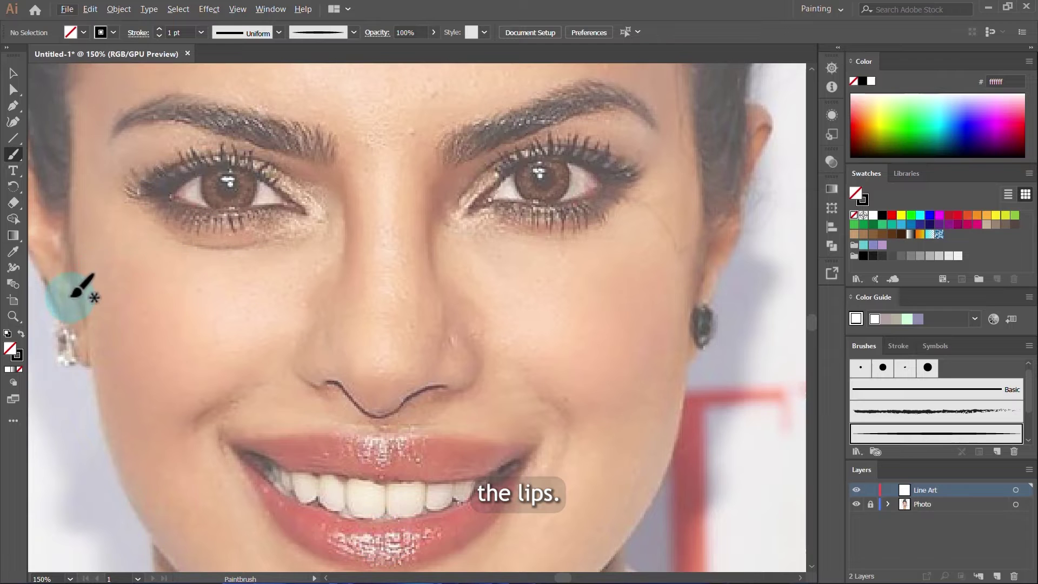
pyautogui.scroll(-2, 478, 224)
pyautogui.scroll(3, 489, 249)
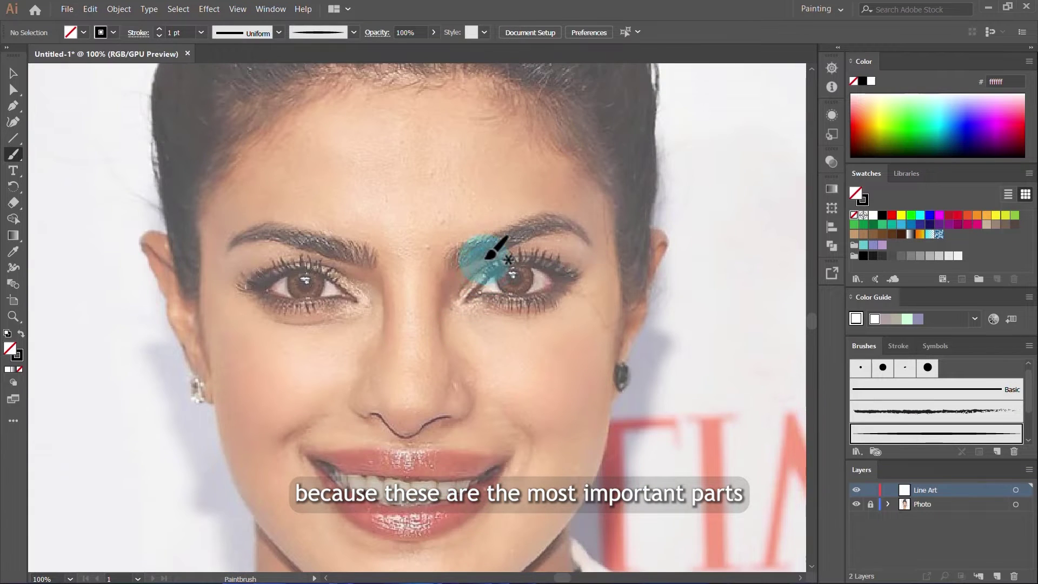
pyautogui.scroll(3, 569, 279)
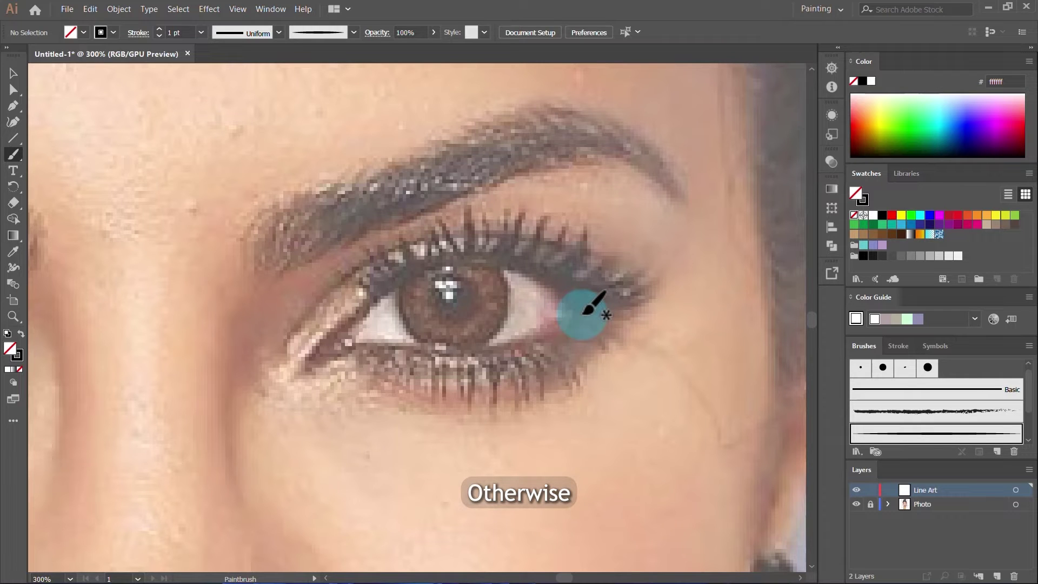
pyautogui.scroll(-4, 591, 311)
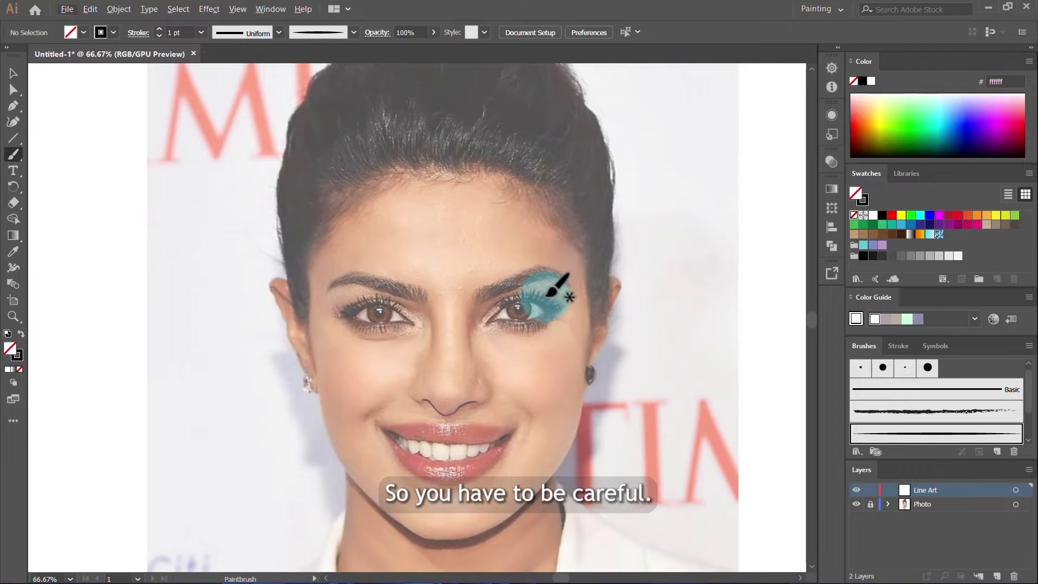
# Trace the closed outline of the right-hand eye in the photo with the Paintbrush, crossing the strokes at its outer corner
pyautogui.scroll(-2, 549, 293)
pyautogui.scroll(3, 548, 249)
pyautogui.scroll(-2, 545, 248)
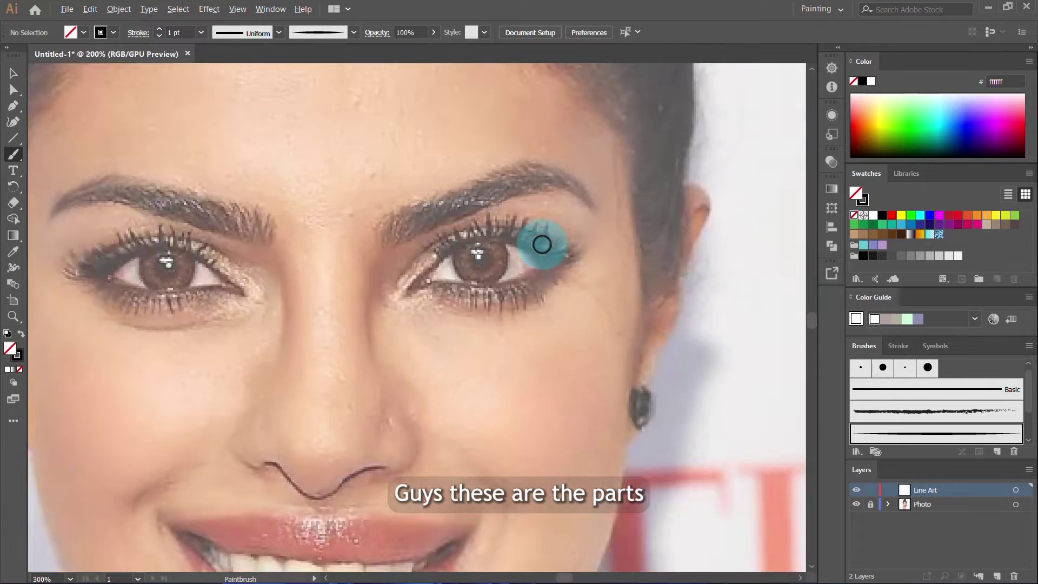
pyautogui.scroll(2, 552, 251)
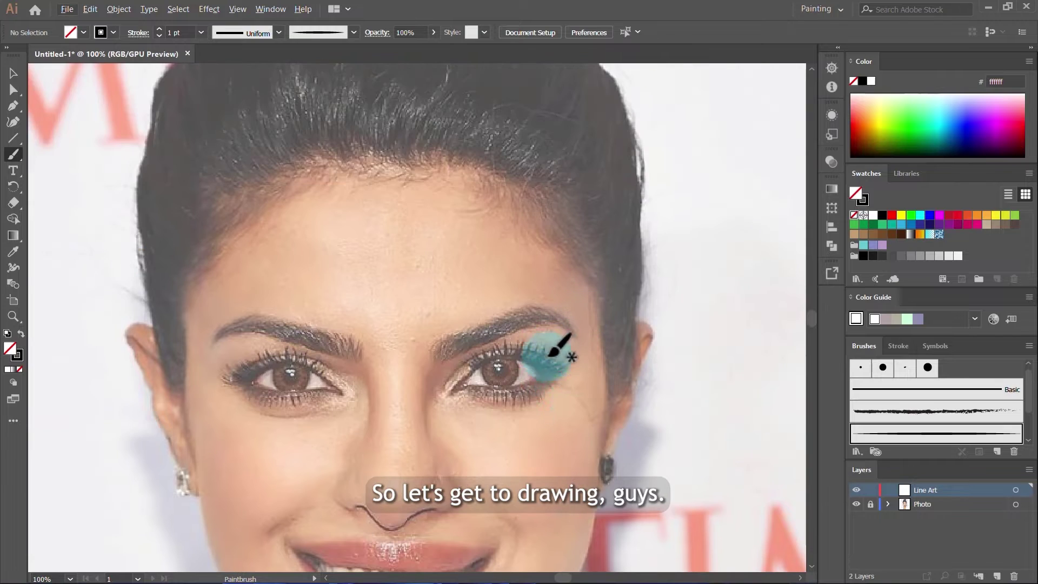
pyautogui.scroll(4, 540, 352)
pyautogui.scroll(-2, 644, 283)
pyautogui.scroll(3, 620, 295)
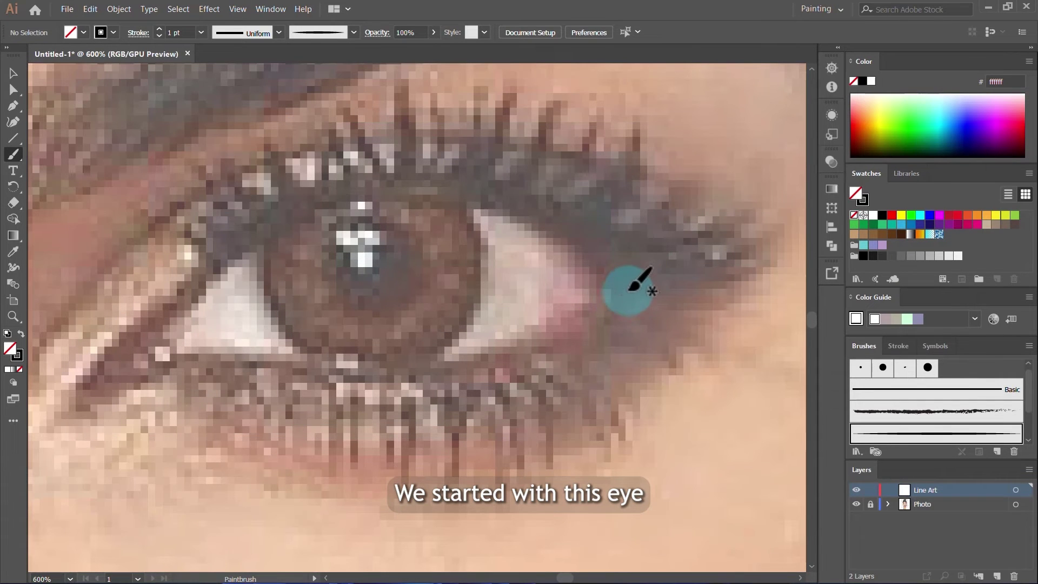
pyautogui.scroll(-3, 661, 271)
pyautogui.scroll(2, 654, 255)
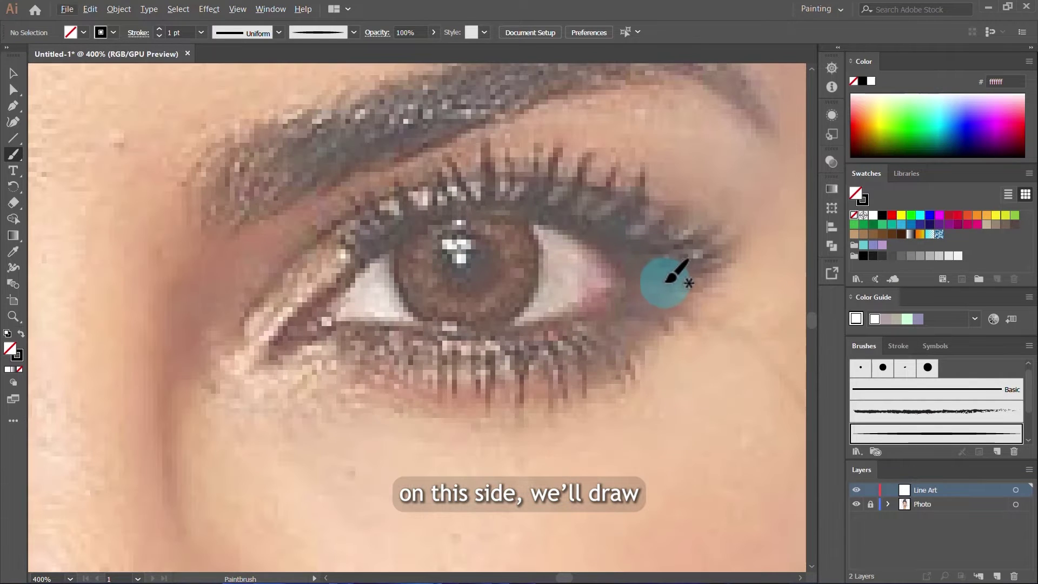
pyautogui.moveTo(680, 274)
pyautogui.mouseDown()
pyautogui.moveTo(629, 274)
pyautogui.moveTo(563, 235)
pyautogui.moveTo(454, 219)
pyautogui.moveTo(368, 263)
pyautogui.moveTo(279, 351)
pyautogui.moveTo(297, 357)
pyautogui.moveTo(322, 329)
pyautogui.moveTo(375, 318)
pyautogui.moveTo(506, 343)
pyautogui.moveTo(577, 323)
pyautogui.moveTo(657, 264)
pyautogui.mouseUp()
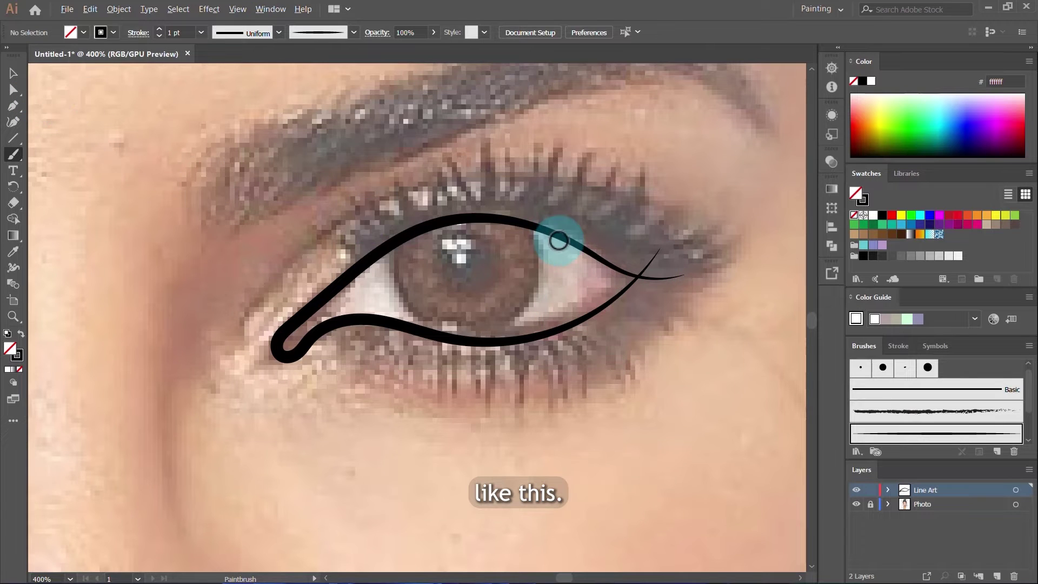
# Trace the upper and lower lash-line outline of the left-hand eye with the same tapered brush
pyautogui.scroll(-5, 560, 241)
pyautogui.scroll(4, 385, 240)
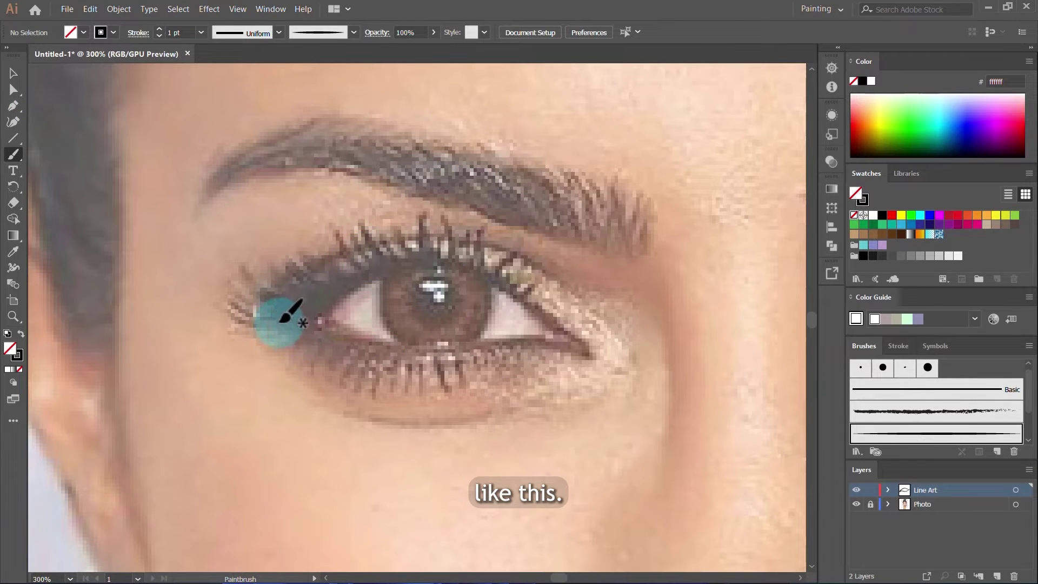
pyautogui.moveTo(263, 319)
pyautogui.mouseDown()
pyautogui.moveTo(339, 307)
pyautogui.moveTo(402, 275)
pyautogui.moveTo(479, 272)
pyautogui.mouseUp()
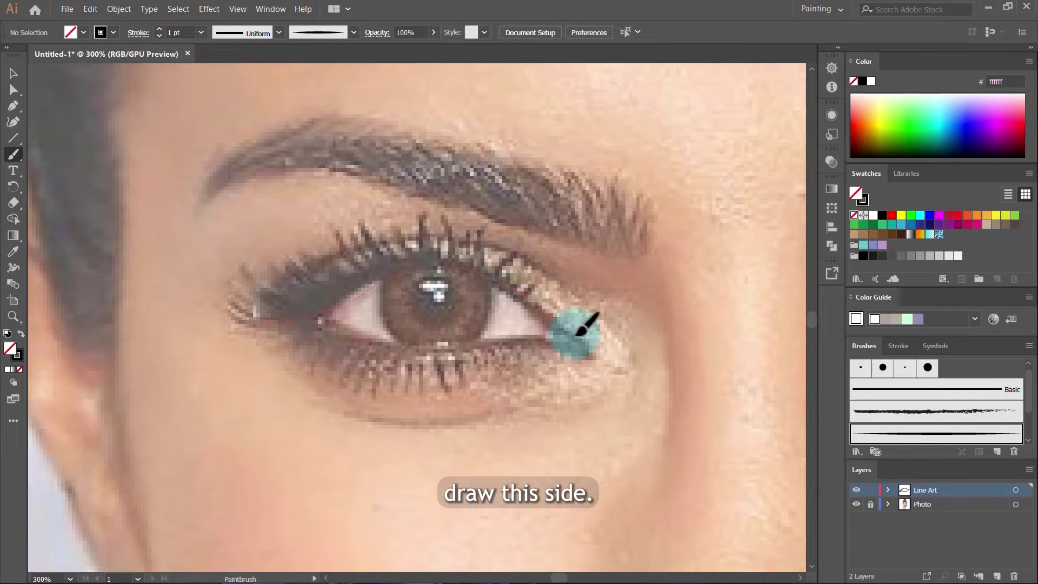
pyautogui.moveTo(577, 334); pyautogui.dragTo(569, 349)
pyautogui.moveTo(492, 342)
pyautogui.mouseDown()
pyautogui.moveTo(371, 343)
pyautogui.moveTo(302, 297)
pyautogui.moveTo(330, 317)
pyautogui.mouseUp()
pyautogui.hotkey('ctrl', '0')
pyautogui.scroll(3, 468, 338)
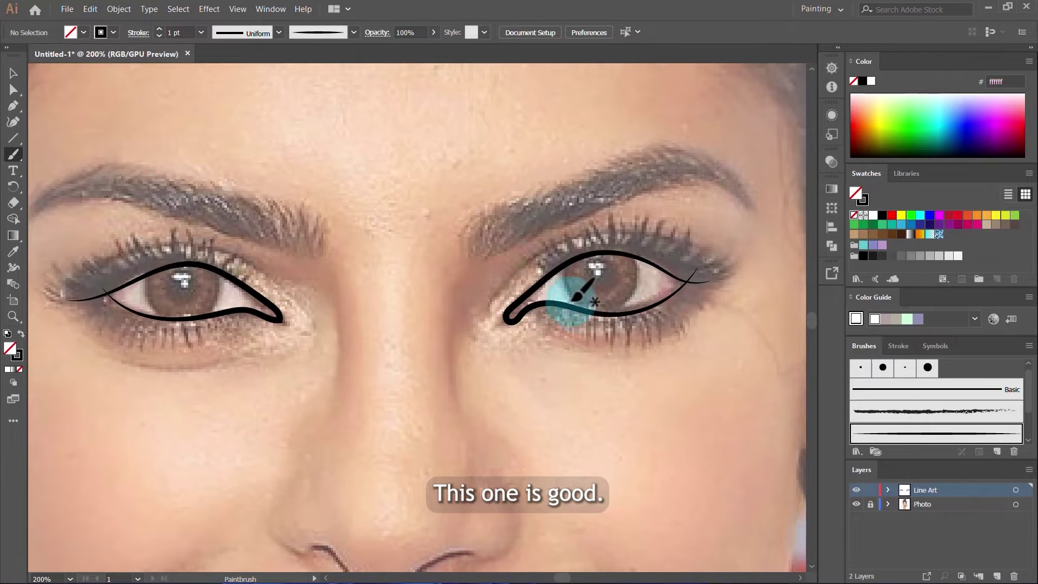
# Adjust the direction handle of an anchor point on the lower curve of the right-hand eye outline with Direct Selection
pyautogui.scroll(3, 583, 292)
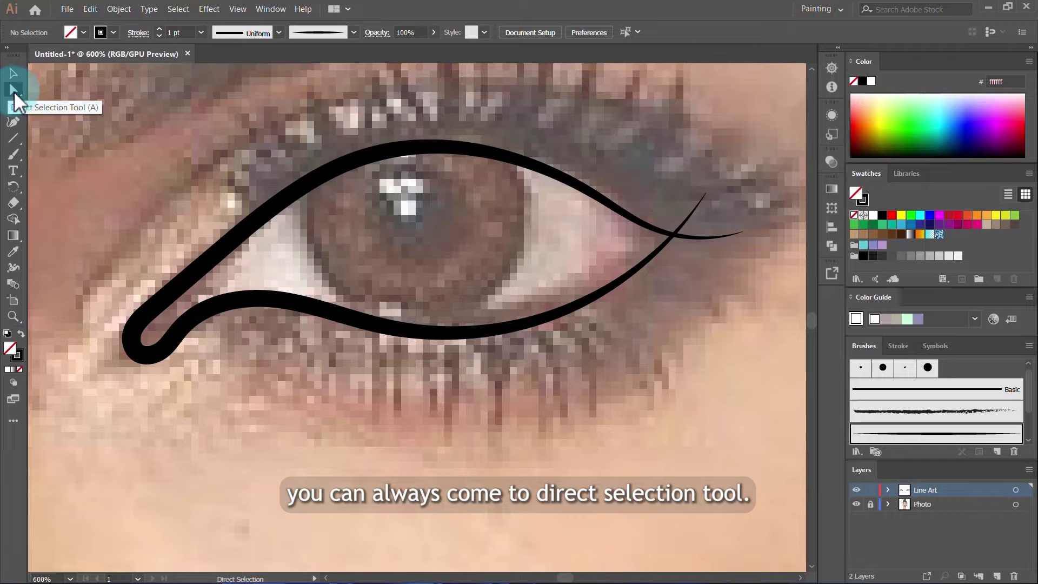
pyautogui.click(566, 312)
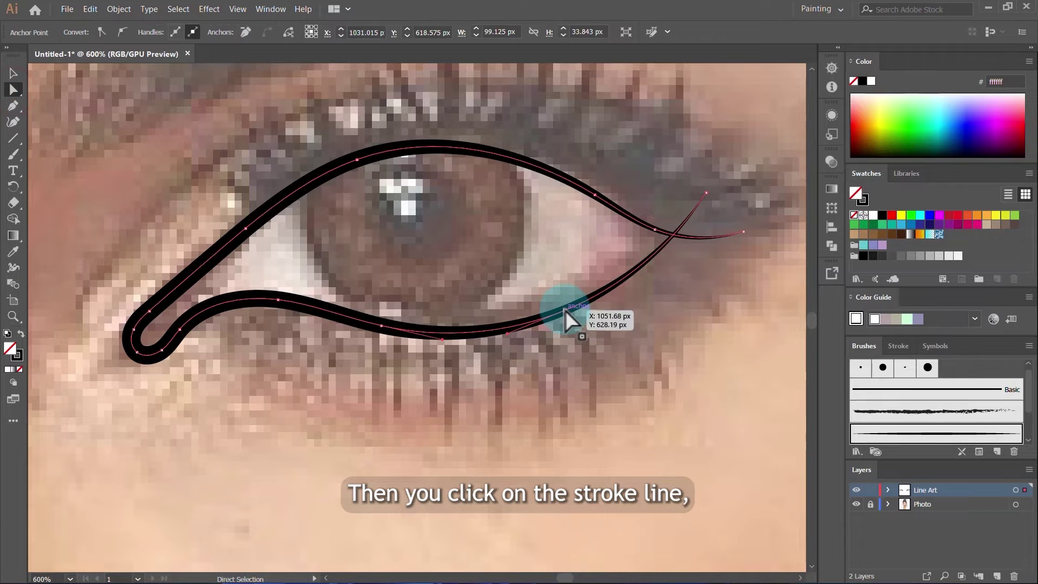
pyautogui.scroll(4, 566, 312)
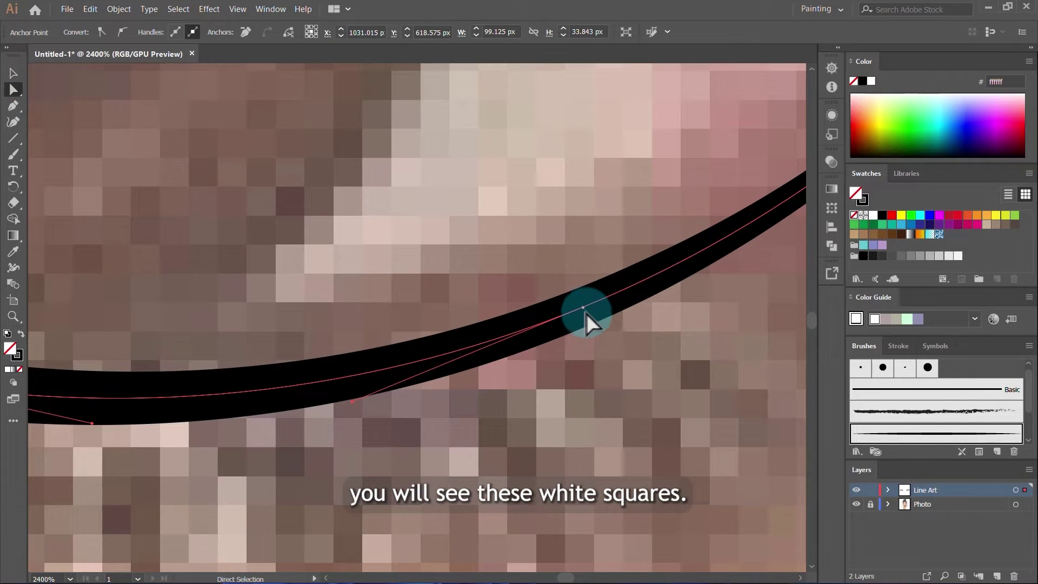
pyautogui.click(583, 307)
pyautogui.scroll(-3, 581, 311)
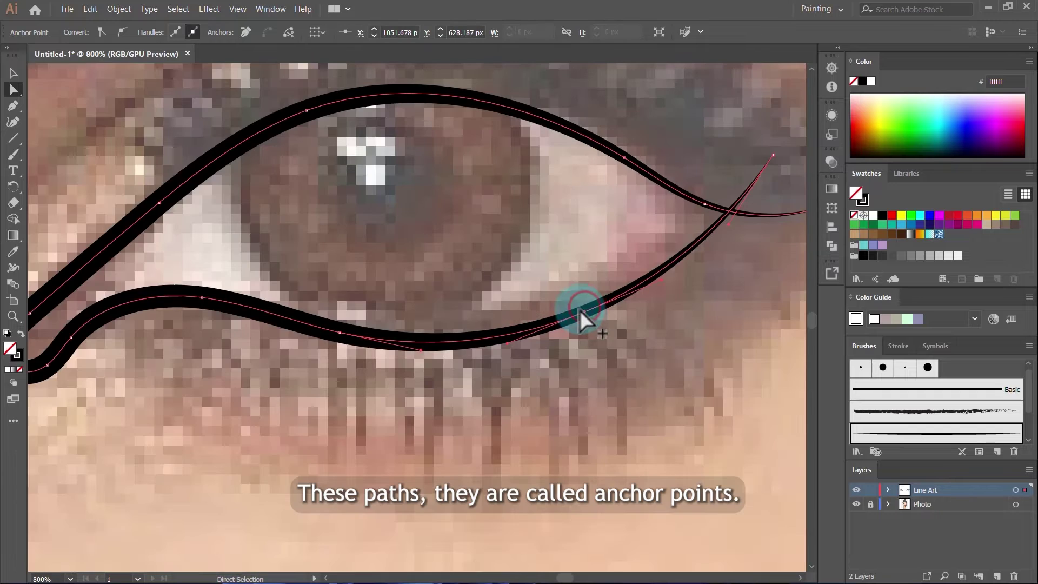
pyautogui.scroll(4, 603, 252)
pyautogui.scroll(-6, 550, 212)
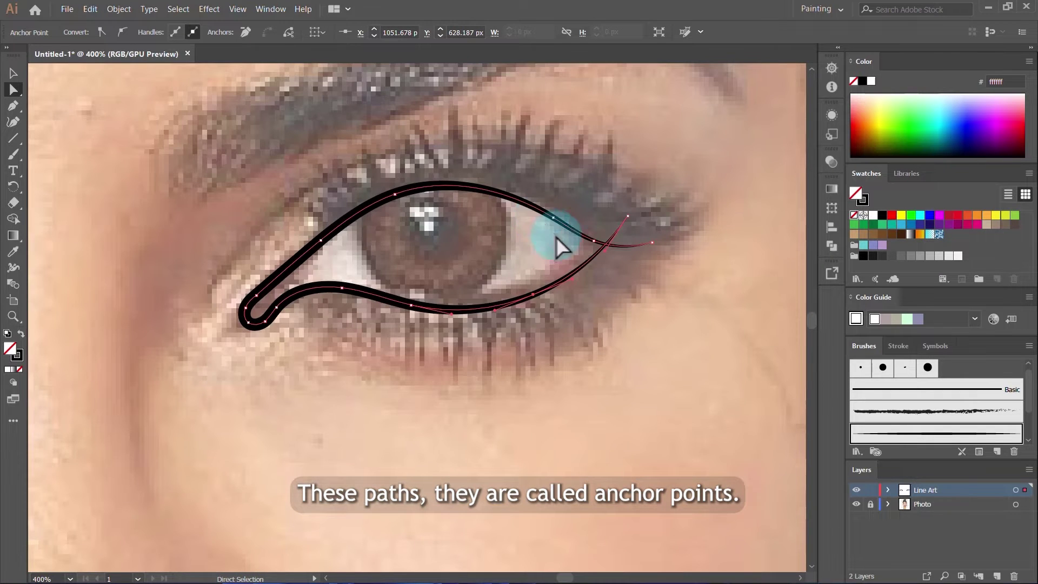
pyautogui.scroll(6, 559, 297)
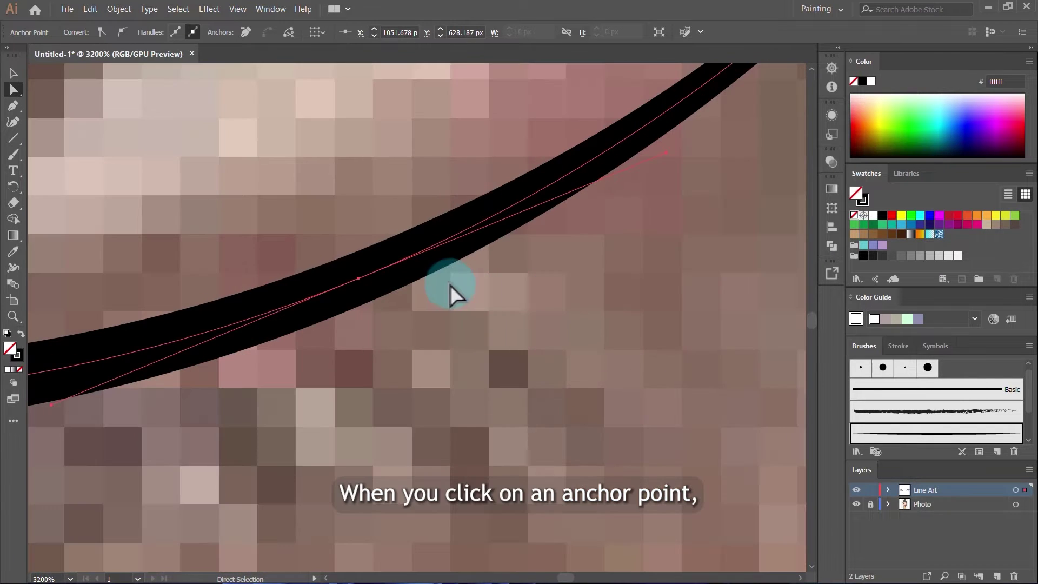
pyautogui.click(359, 277)
pyautogui.scroll(-2, 403, 276)
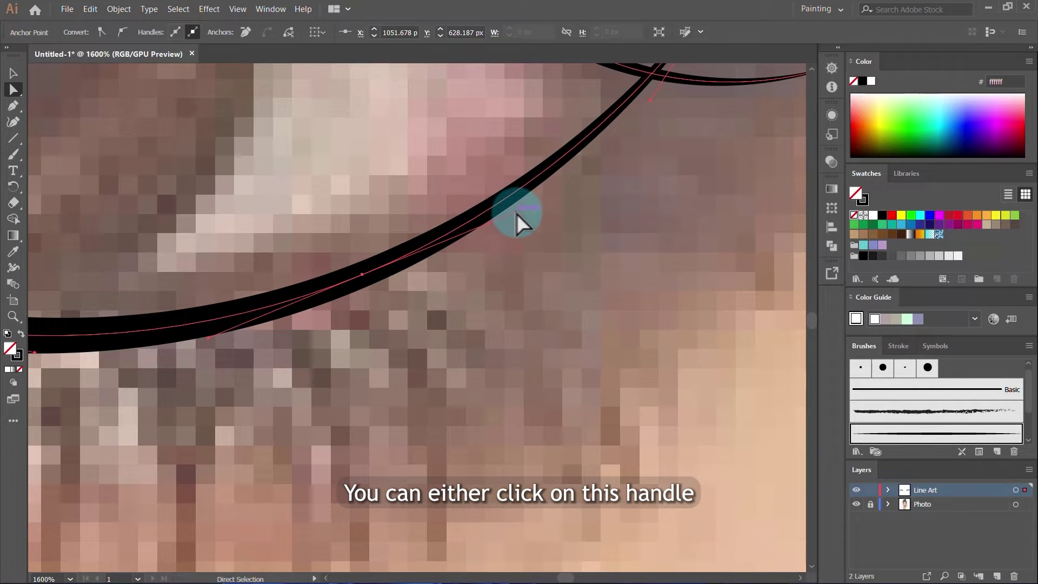
pyautogui.moveTo(517, 213); pyautogui.dragTo(563, 148)
pyautogui.scroll(-5, 570, 223)
pyautogui.scroll(4, 562, 223)
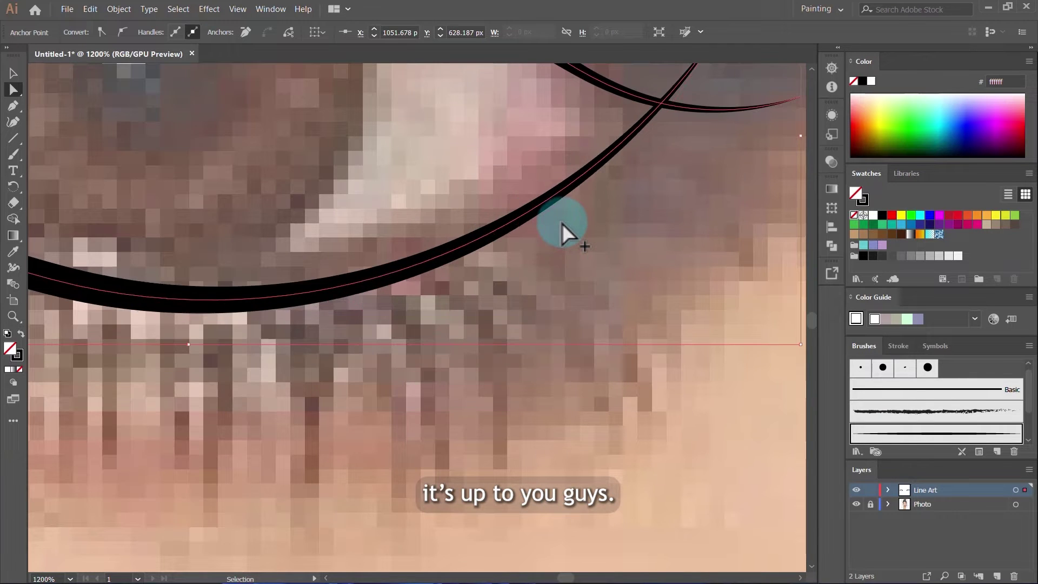
# Paint the curved line beneath the lower lashes and the eyelid line above the lashes of the right-hand eye
pyautogui.scroll(-3, 562, 223)
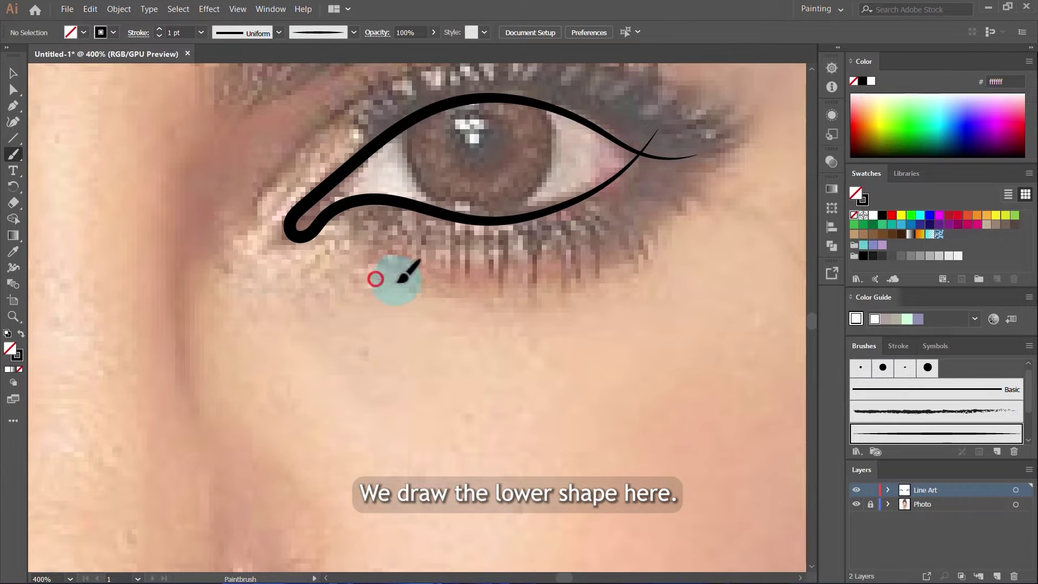
pyautogui.moveTo(528, 284); pyautogui.dragTo(702, 187)
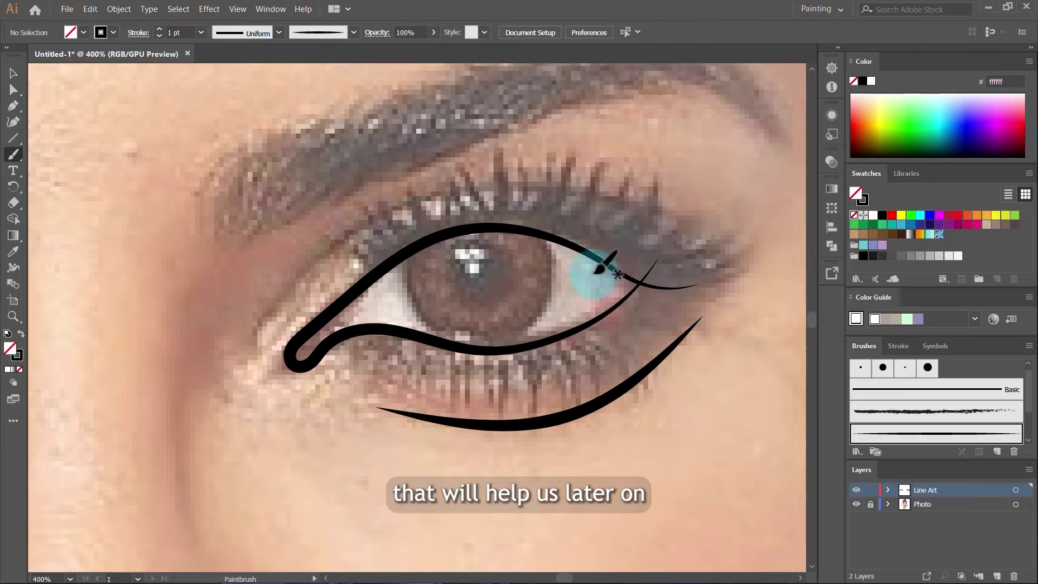
pyautogui.moveTo(696, 234); pyautogui.dragTo(598, 190)
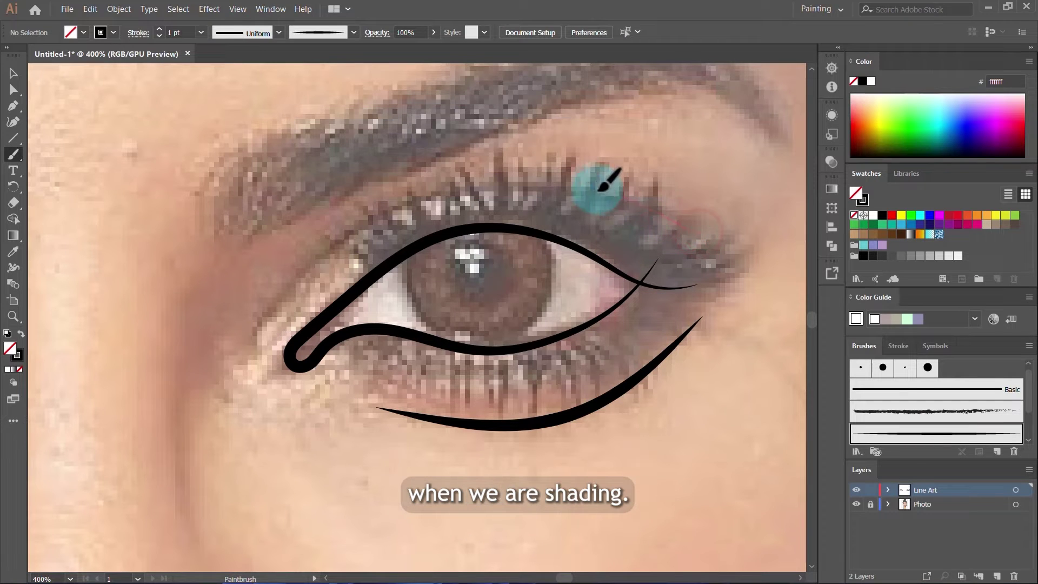
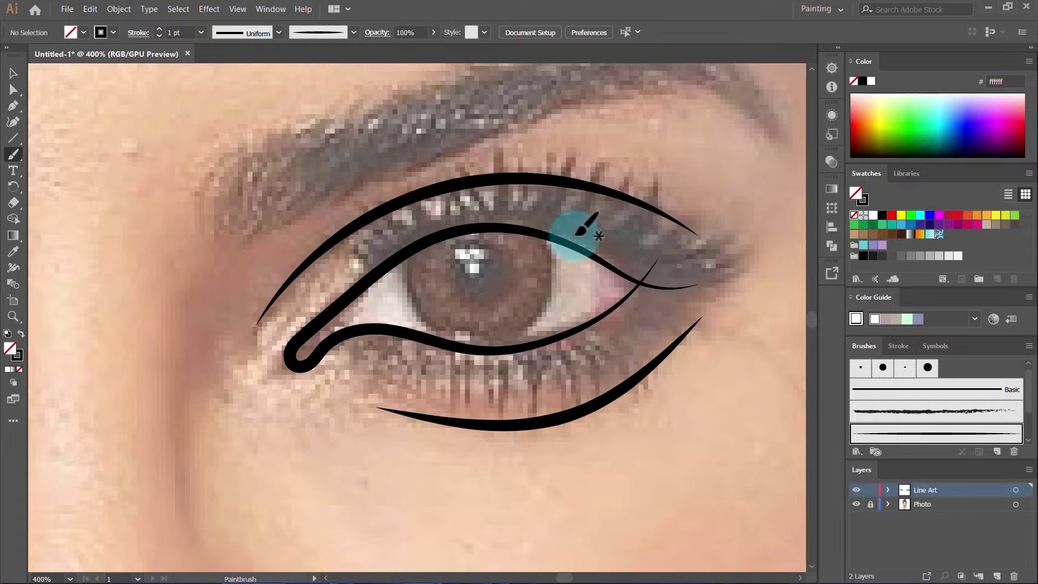
# Trace the iris outlines of both eyes with the Paintbrush and check them with the Photo layer briefly hidden
pyautogui.scroll(3, 586, 282)
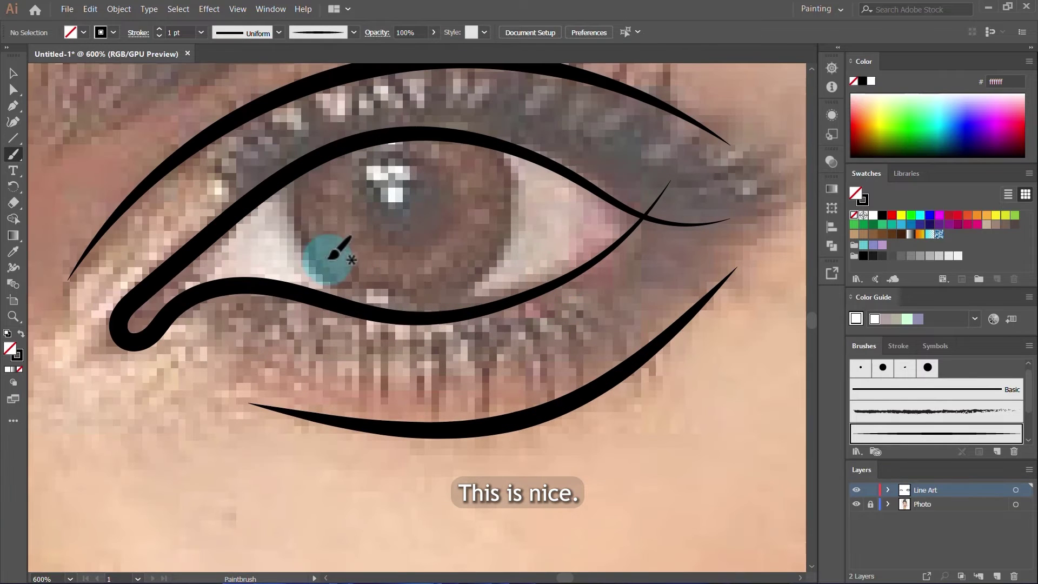
pyautogui.moveTo(487, 134)
pyautogui.mouseDown()
pyautogui.moveTo(514, 193)
pyautogui.moveTo(493, 266)
pyautogui.moveTo(462, 293)
pyautogui.moveTo(361, 299)
pyautogui.moveTo(331, 281)
pyautogui.moveTo(295, 211)
pyautogui.moveTo(316, 139)
pyautogui.mouseUp()
pyautogui.scroll(-5, 568, 241)
pyautogui.scroll(5, 303, 236)
pyautogui.scroll(1, 411, 219)
pyautogui.moveTo(546, 158)
pyautogui.mouseDown()
pyautogui.moveTo(601, 249)
pyautogui.moveTo(585, 210)
pyautogui.moveTo(597, 266)
pyautogui.moveTo(576, 339)
pyautogui.moveTo(527, 372)
pyautogui.moveTo(472, 383)
pyautogui.moveTo(409, 383)
pyautogui.moveTo(354, 361)
pyautogui.moveTo(319, 321)
pyautogui.moveTo(284, 260)
pyautogui.moveTo(303, 181)
pyautogui.mouseUp()
pyautogui.hotkey('ctrl', 'z')
pyautogui.moveTo(560, 169)
pyautogui.mouseDown()
pyautogui.moveTo(586, 216)
pyautogui.moveTo(545, 366)
pyautogui.moveTo(363, 377)
pyautogui.moveTo(301, 220)
pyautogui.moveTo(528, 208)
pyautogui.mouseUp()
pyautogui.hotkey('ctrl', '0')
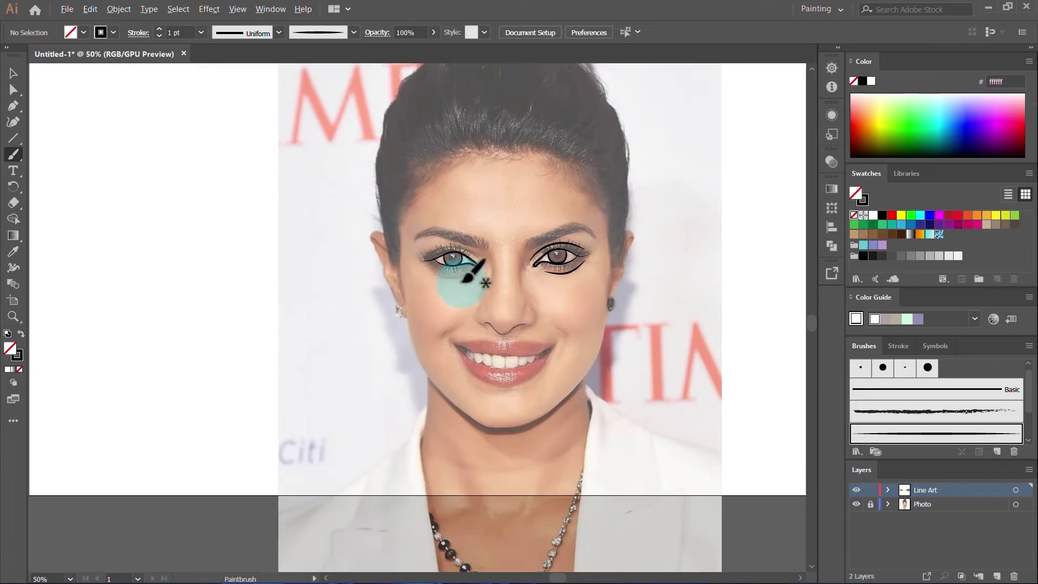
pyautogui.click(856, 505)
pyautogui.click(856, 504)
# Refine the outer side of the left-hand eye's iris outline by adjusting its anchor points and handles with Direct Selection
pyautogui.scroll(8, 455, 262)
pyautogui.click(9, 90)
pyautogui.click(311, 203)
pyautogui.moveTo(311, 205); pyautogui.dragTo(307, 187)
pyautogui.click(381, 215)
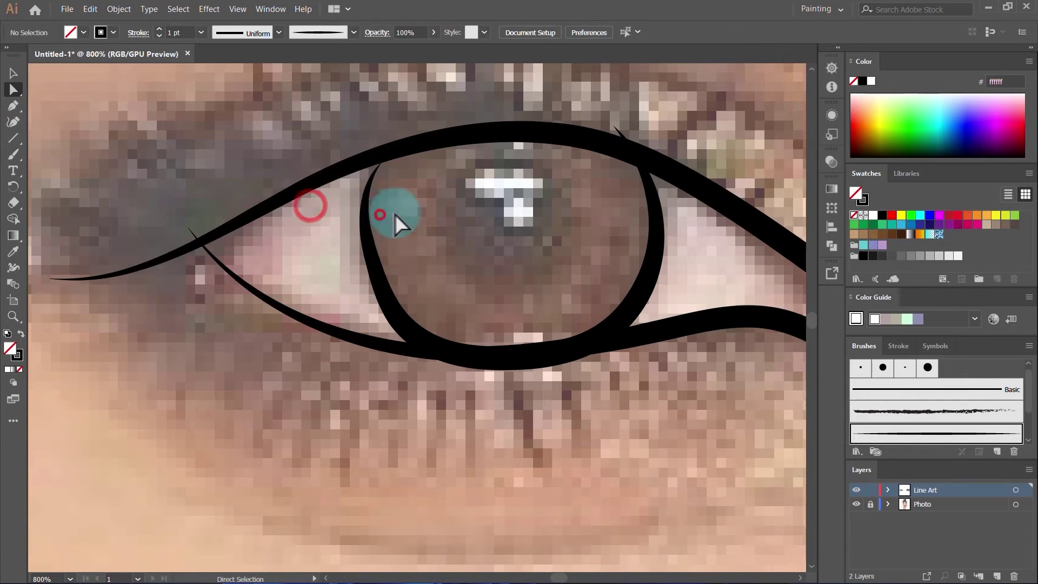
pyautogui.click(366, 215)
pyautogui.moveTo(374, 268); pyautogui.dragTo(366, 274)
pyautogui.click(413, 253)
pyautogui.click(361, 265)
pyautogui.click(434, 261)
pyautogui.hotkey('ctrl', '-')
pyautogui.hotkey('ctrl', '-')
pyautogui.hotkey('ctrl', '-')
pyautogui.hotkey('ctrl', '-')
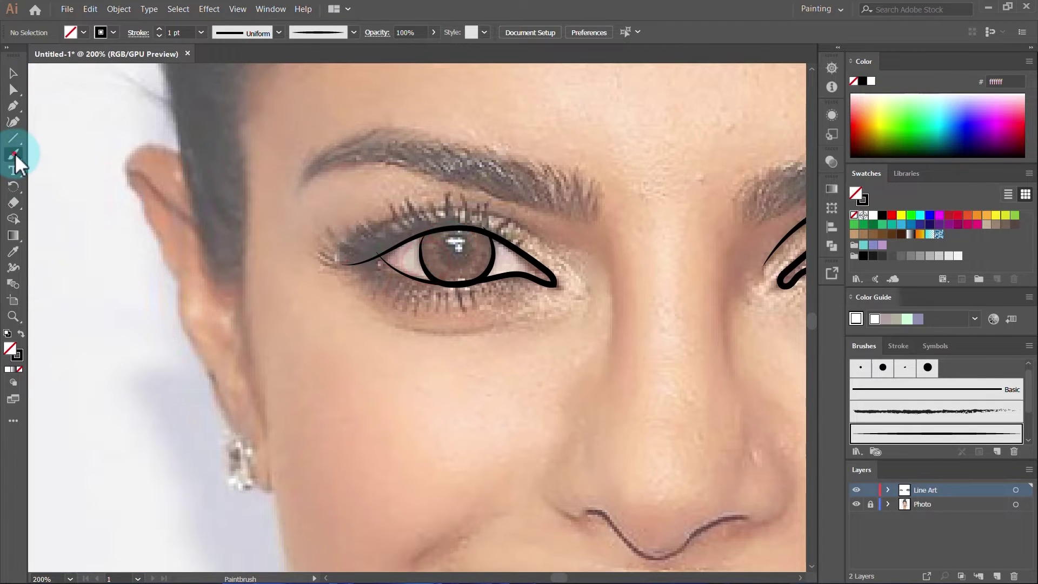
# Paint the crease beneath the left-hand eye and the eyelid line above its lashes with the Paintbrush
pyautogui.doubleClick(13, 154)
pyautogui.click(525, 381)
pyautogui.scroll(2, 494, 299)
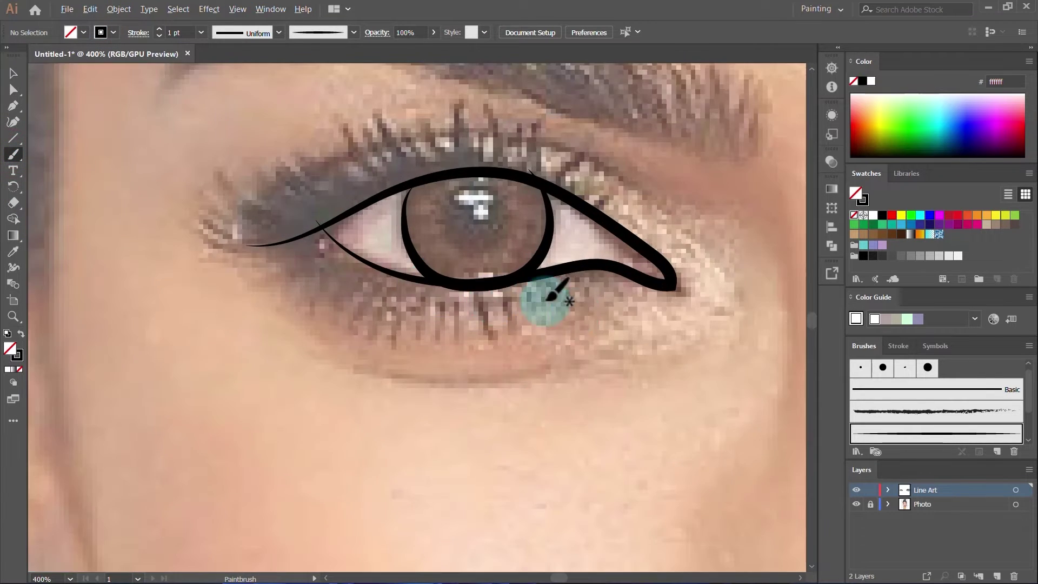
pyautogui.moveTo(444, 383)
pyautogui.mouseDown()
pyautogui.moveTo(377, 370)
pyautogui.moveTo(338, 346)
pyautogui.mouseUp()
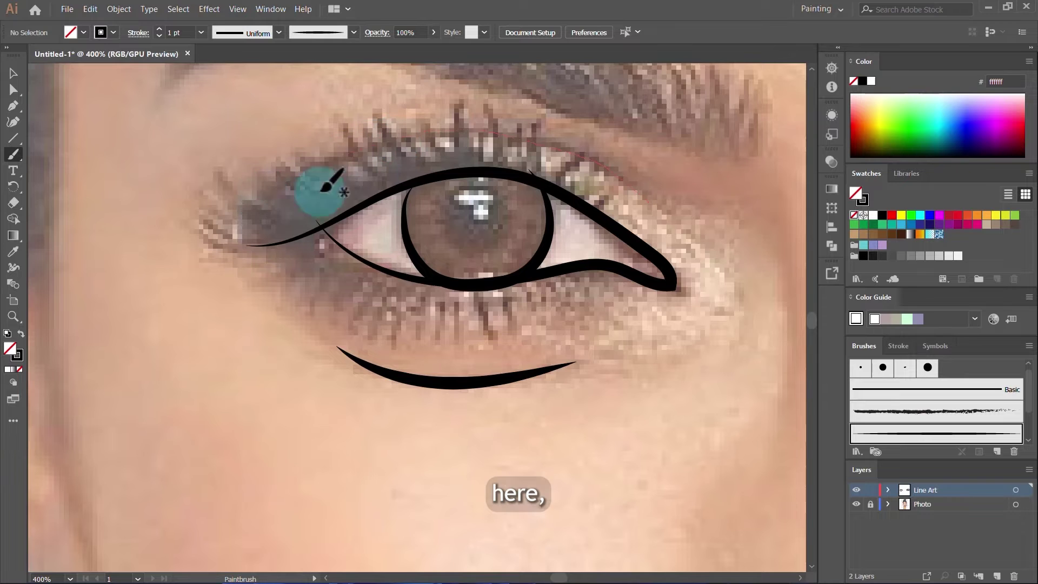
# Draw a pupil circle about 15.6 px across in the right-hand eye with the Ellipse tool, using black fill and no stroke
pyautogui.scroll(-5, 330, 204)
pyautogui.scroll(5, 480, 207)
pyautogui.scroll(3, 621, 204)
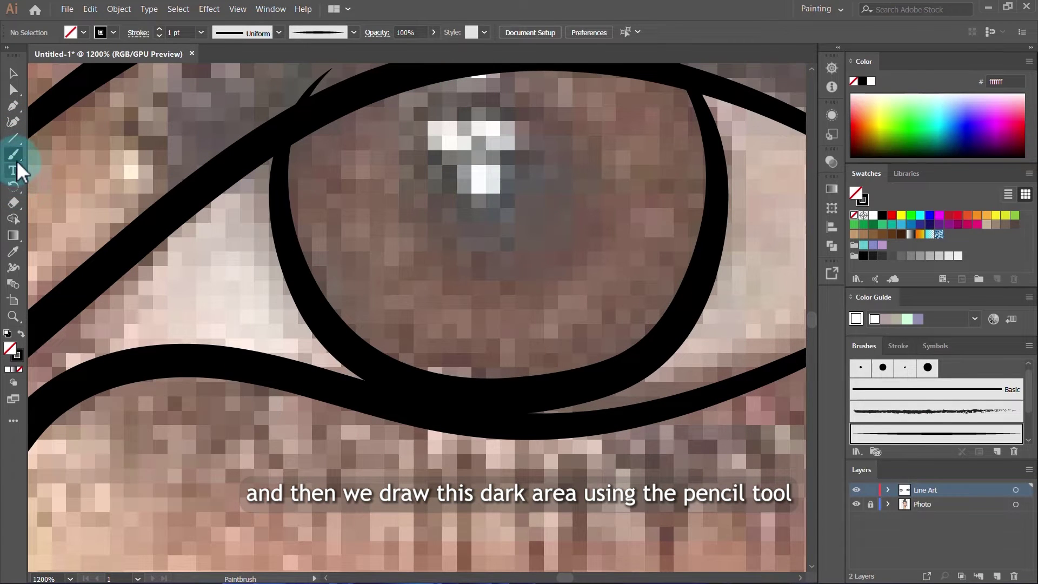
pyautogui.click(16, 139)
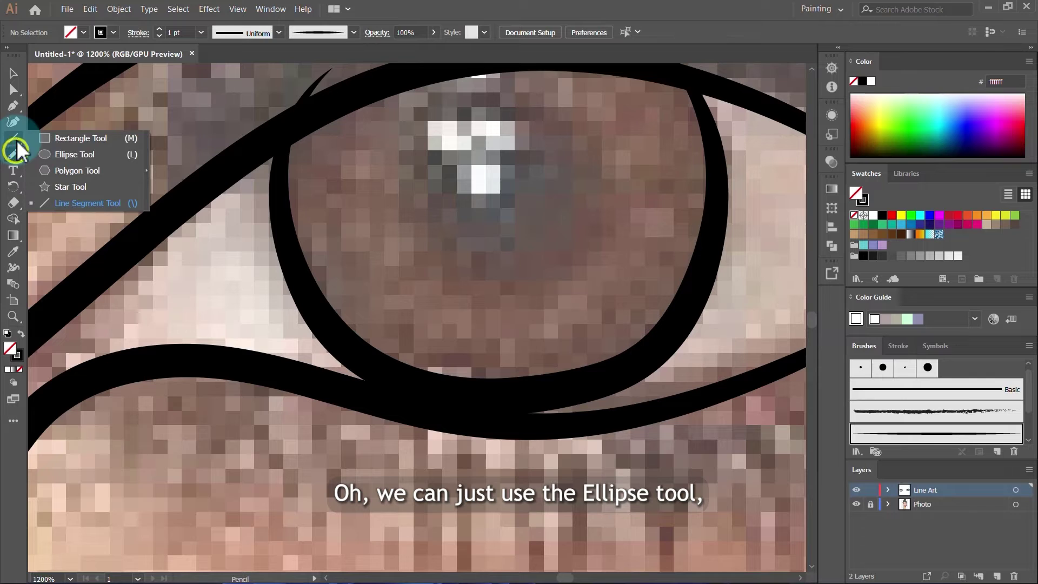
pyautogui.click(79, 157)
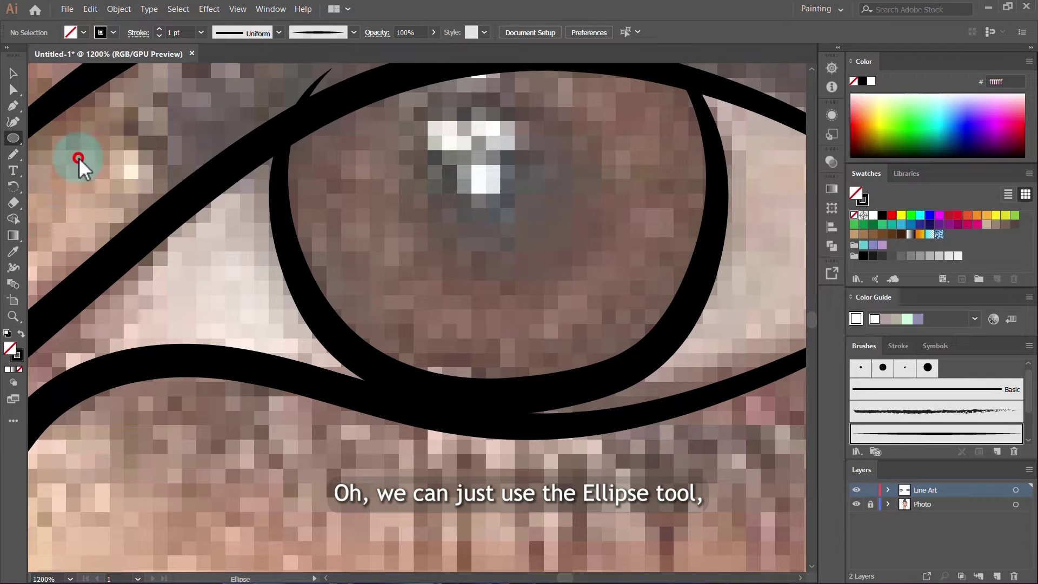
pyautogui.click(21, 334)
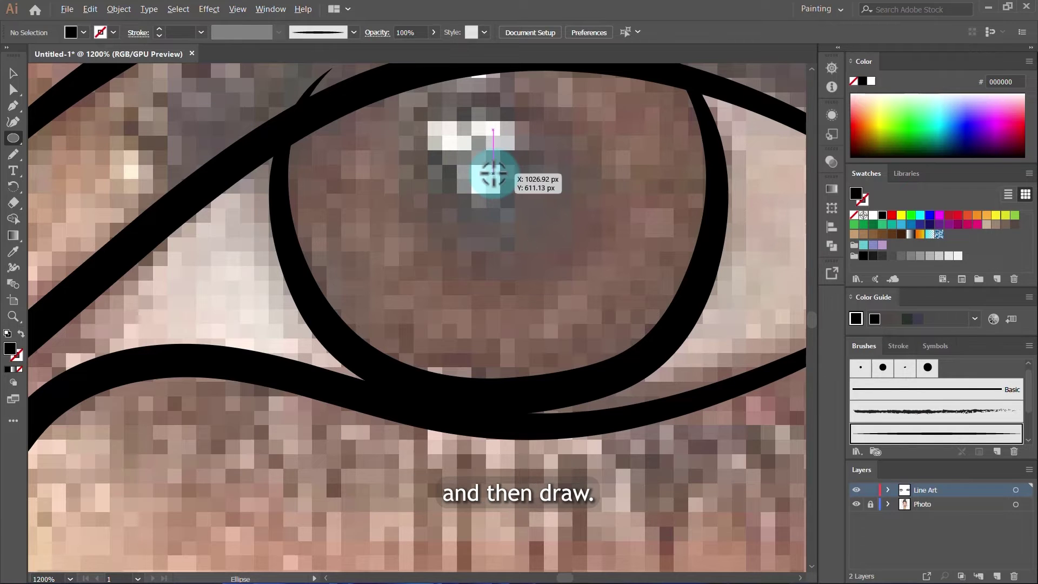
pyautogui.moveTo(500, 183); pyautogui.dragTo(595, 271)
pyautogui.scroll(-4, 575, 260)
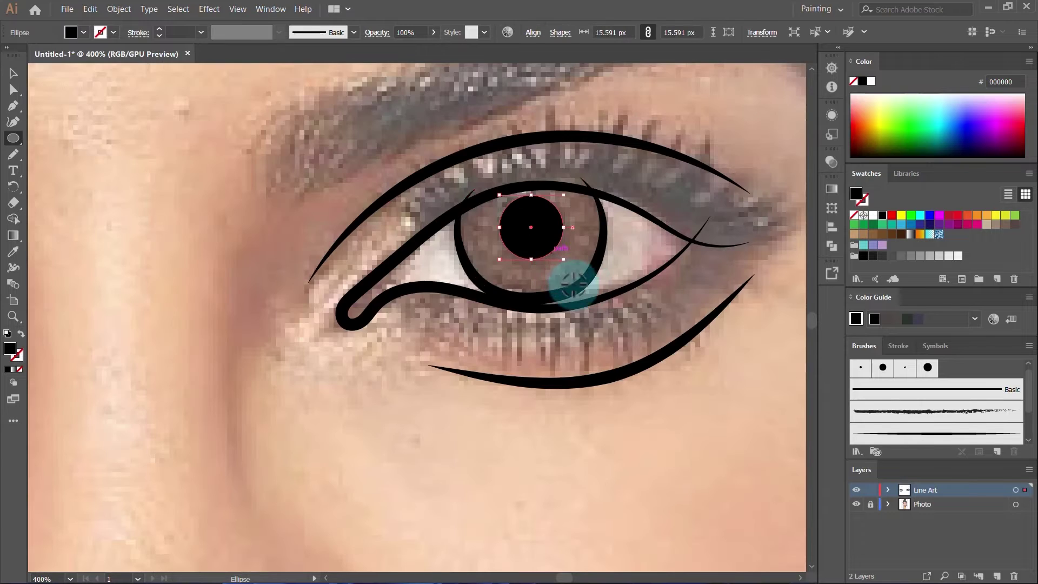
# Reduce the pupil circle to about 14.3 px across and place a copy of it in the left-hand iris
pyautogui.press('v')
pyautogui.scroll(-1, 584, 244)
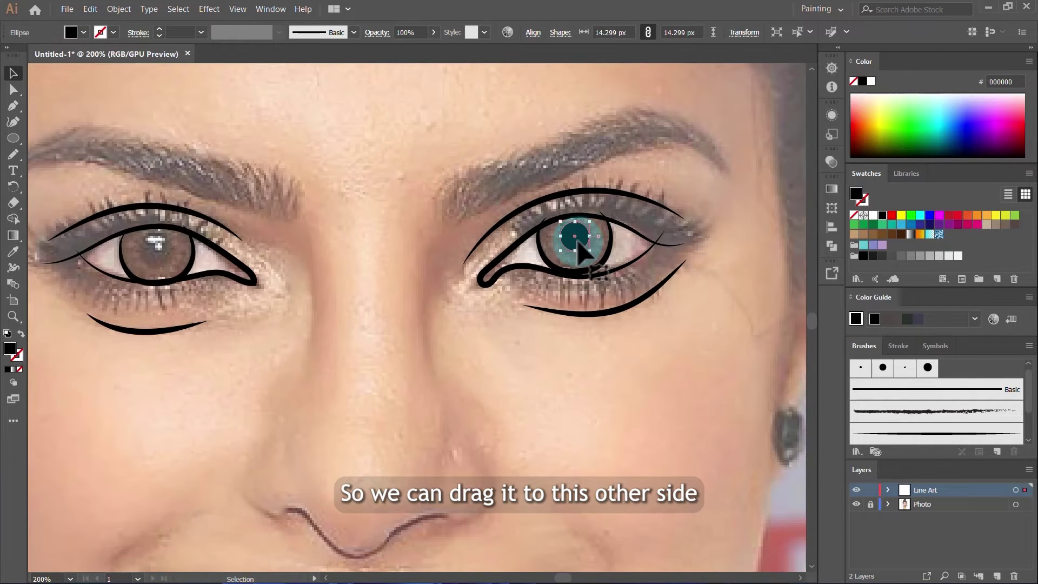
pyautogui.moveTo(575, 241); pyautogui.dragTo(165, 251)
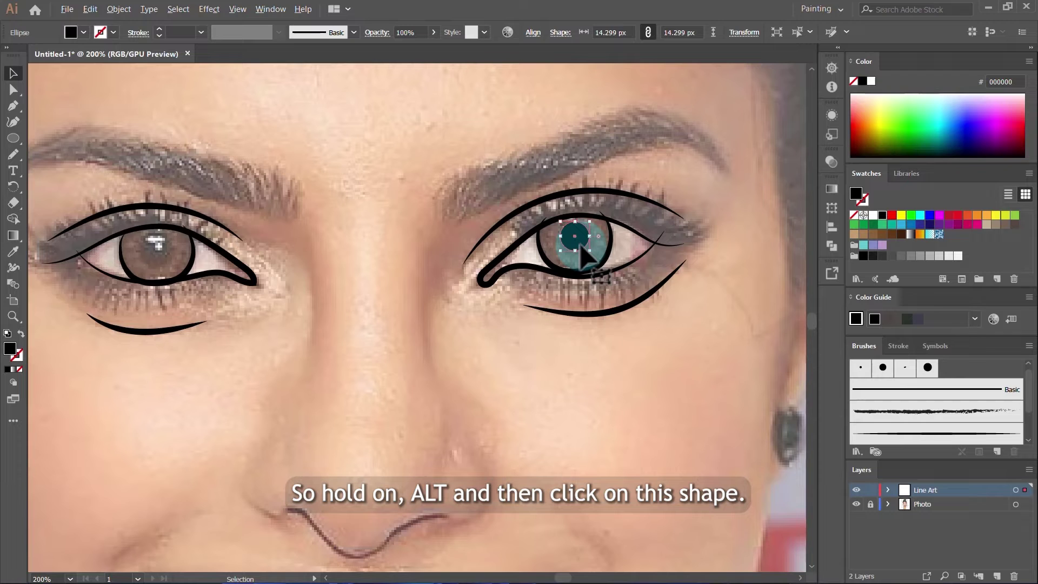
pyautogui.moveTo(582, 248); pyautogui.dragTo(158, 261)
pyautogui.hotkey('ctrl', '-')
pyautogui.hotkey('ctrl', '-')
pyautogui.hotkey('ctrl', '-')
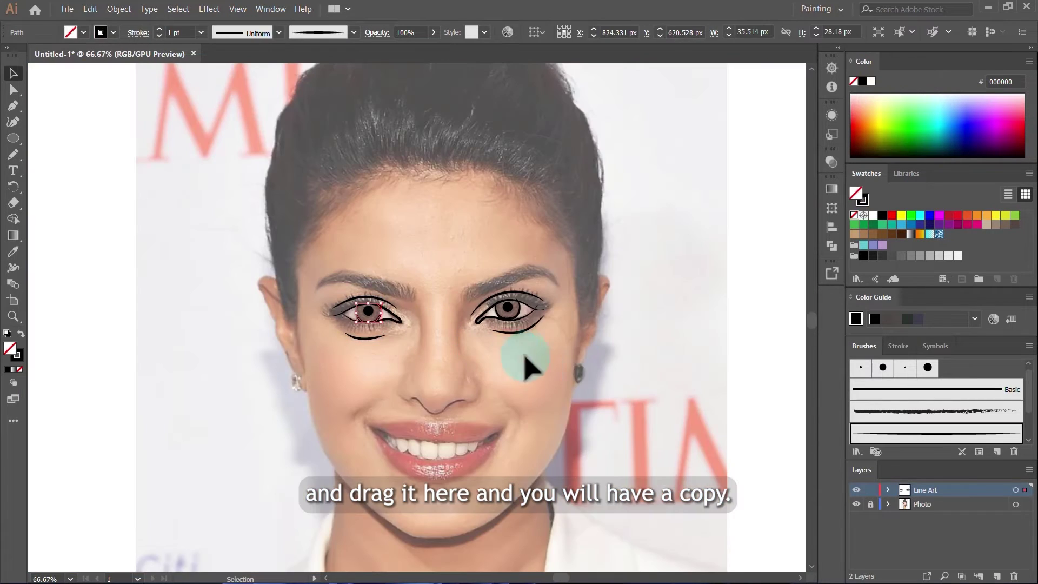
pyautogui.click(603, 369)
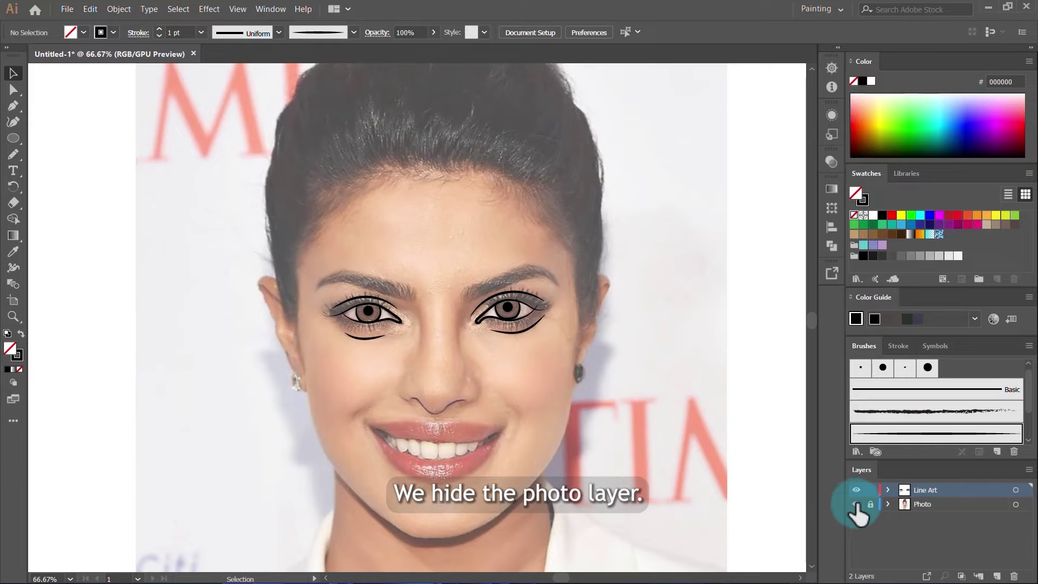
# Hide the Photo layer and examine the traced eye lines on the blank artboard
pyautogui.click(857, 504)
pyautogui.scroll(3, 544, 352)
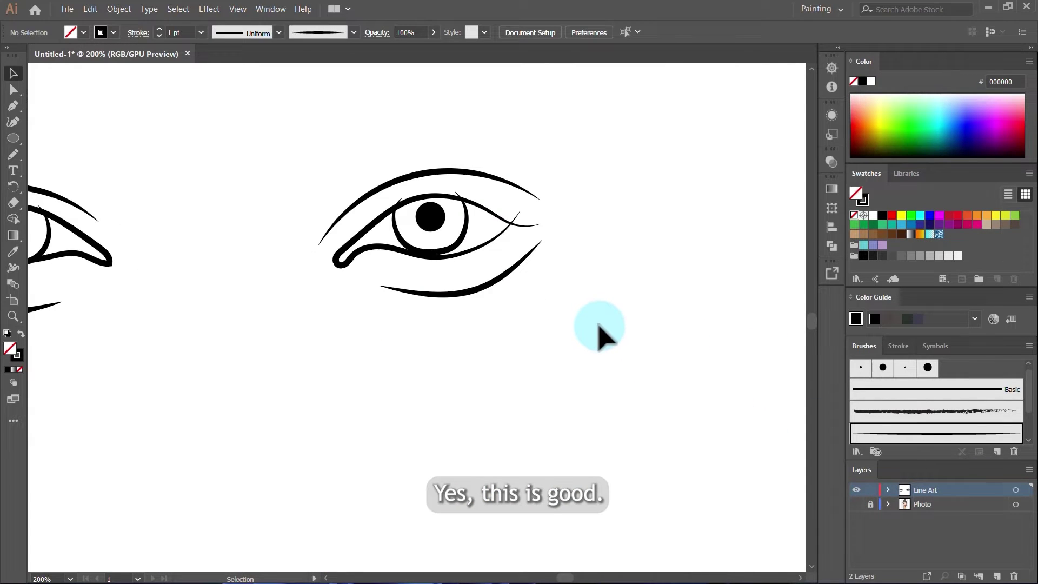
pyautogui.scroll(-2, 599, 327)
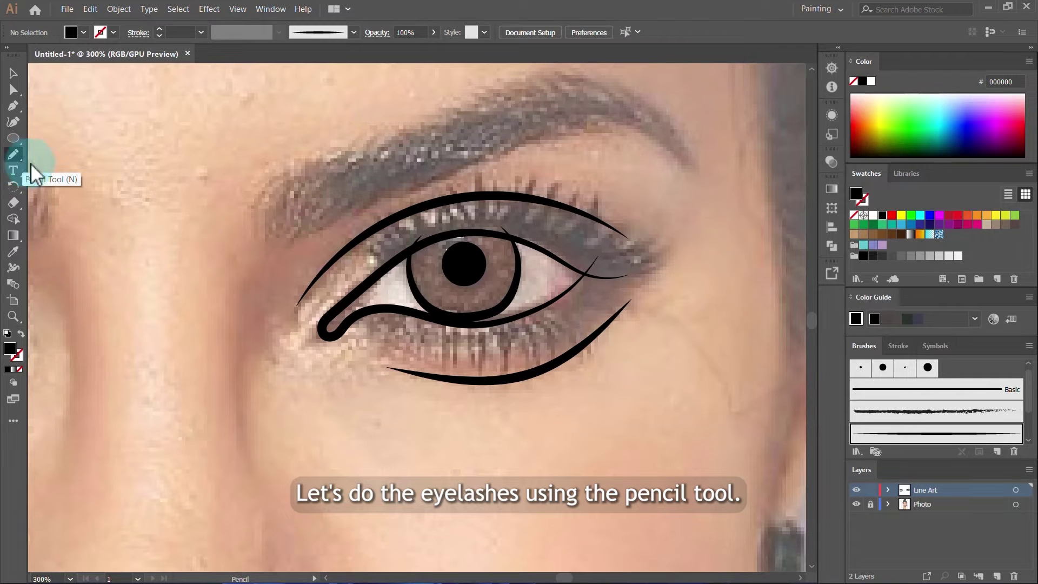
# Activate the Pencil tool for drawing the right-hand eye's eyelashes
pyautogui.click(21, 159)
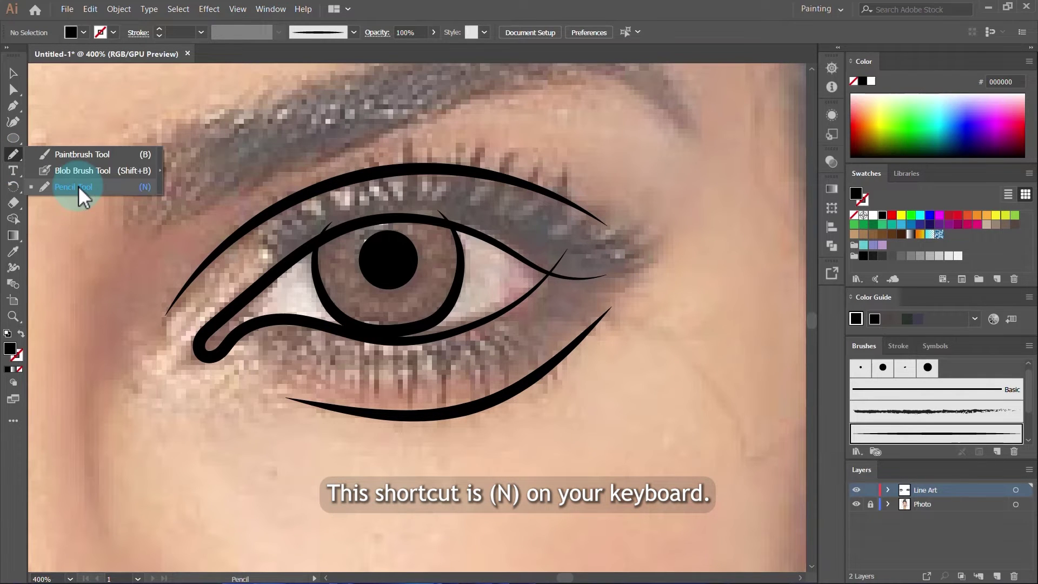
pyautogui.click(78, 186)
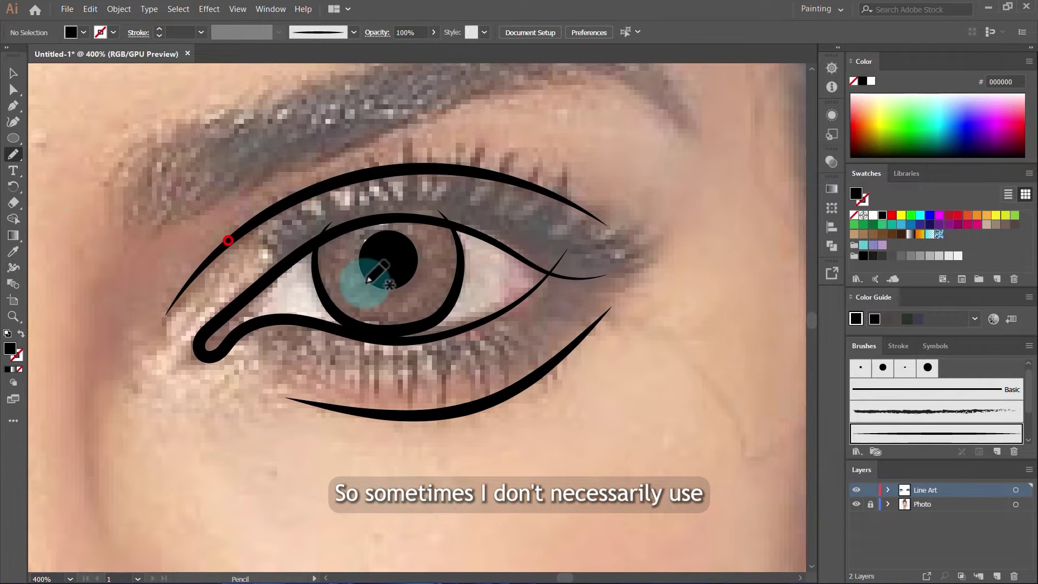
pyautogui.scroll(-4, 418, 247)
pyautogui.scroll(3, 266, 332)
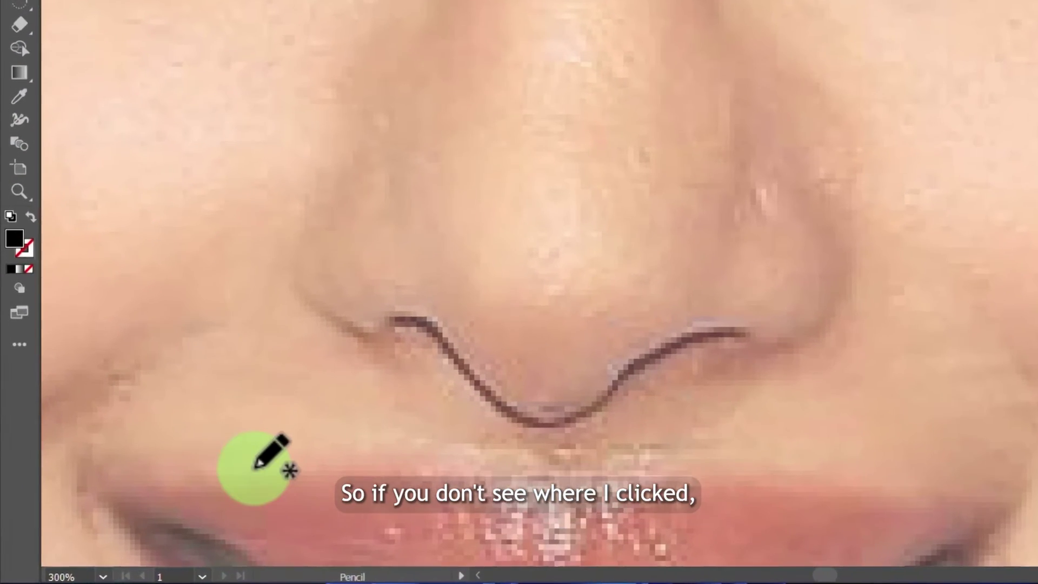
pyautogui.scroll(2, 299, 314)
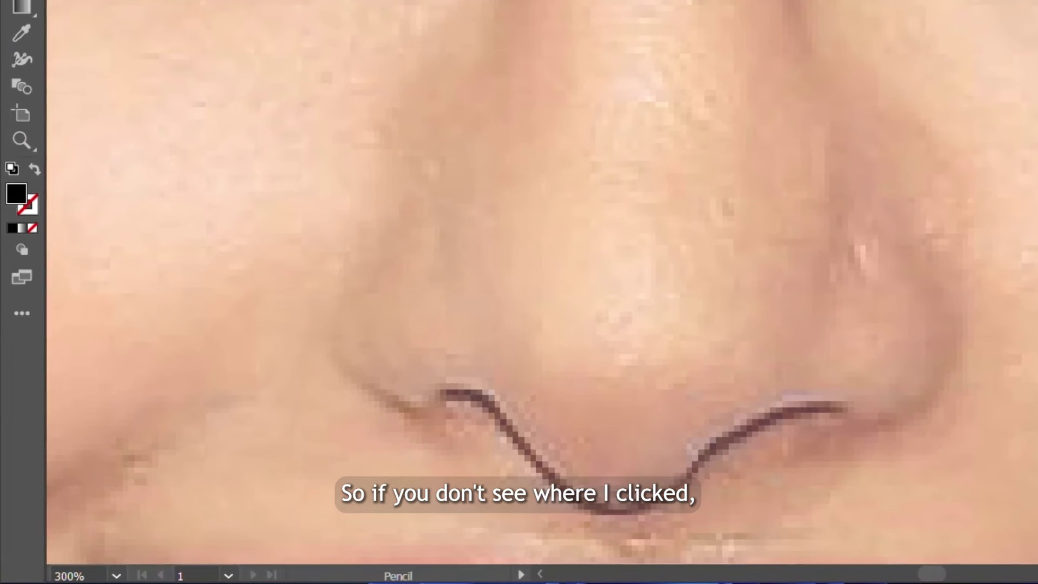
pyautogui.hotkey('ctrl', '-')
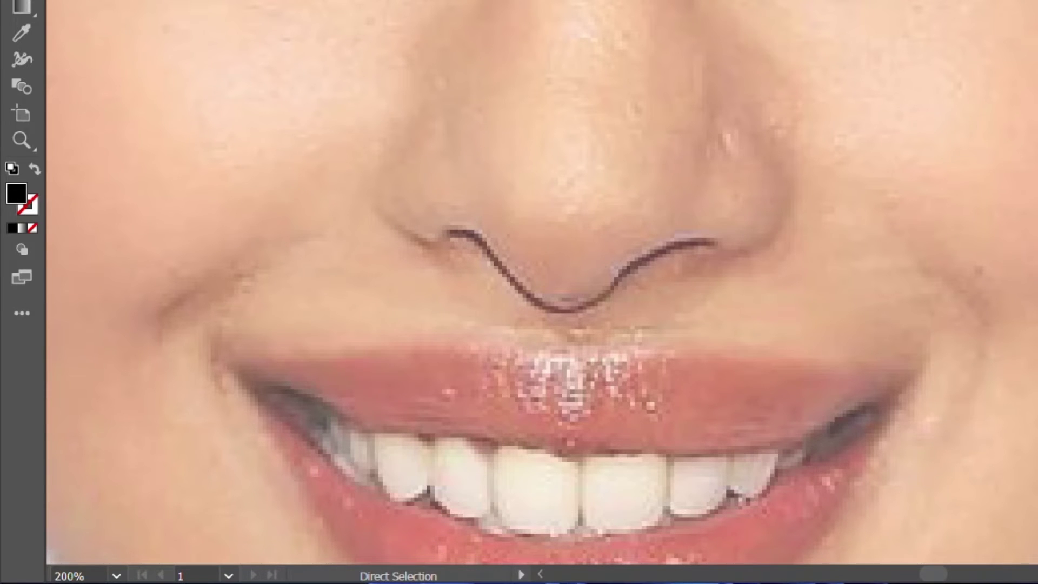
pyautogui.press('v')
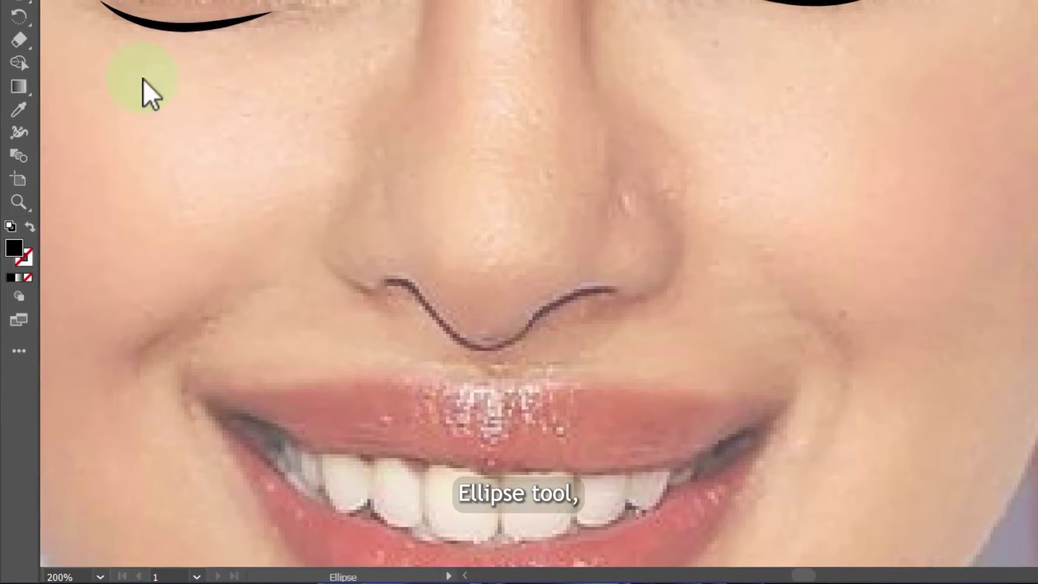
pyautogui.click(20, 41)
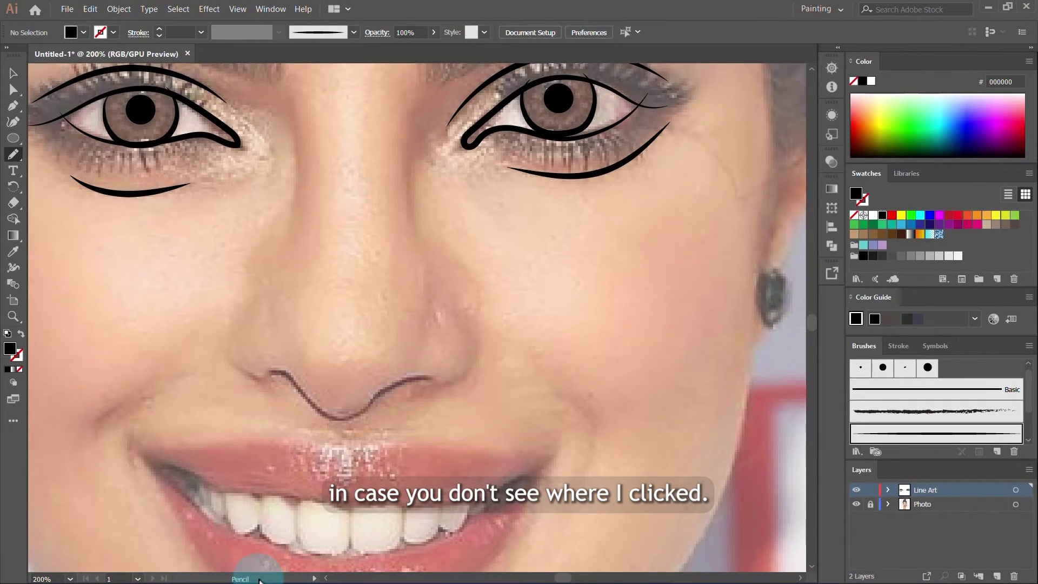
# Draw the right-hand eye's upper eyelashes as one spiky Pencil shape about 97 px wide and 39 px high, filled black without a stroke
pyautogui.scroll(4, 592, 158)
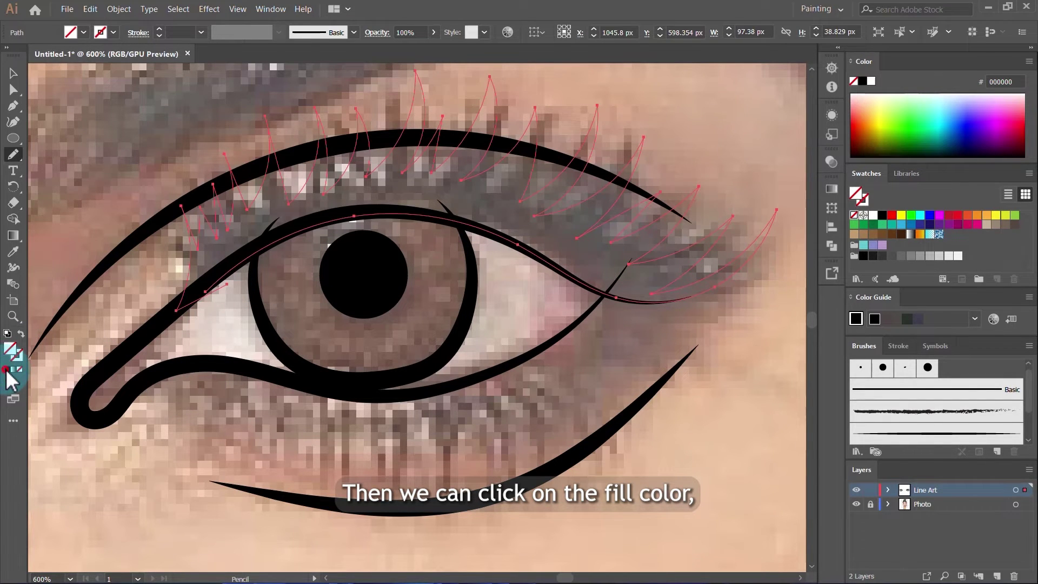
pyautogui.click(6, 370)
pyautogui.press('v')
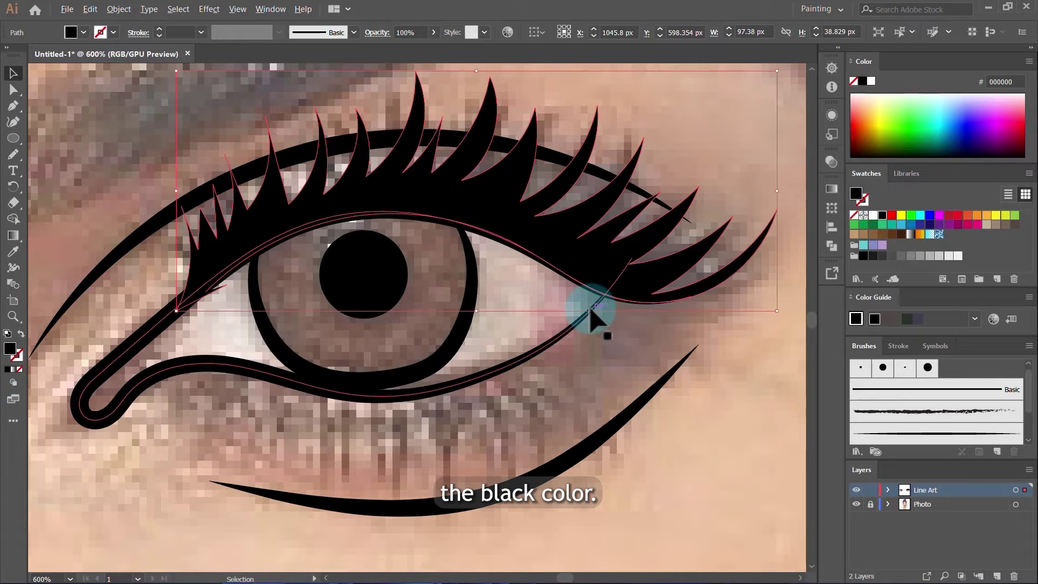
# Deselect the lashes, check both eyes with the Photo layer hidden, and show the layer again
pyautogui.hotkey('ctrl', '0')
pyautogui.click(683, 354)
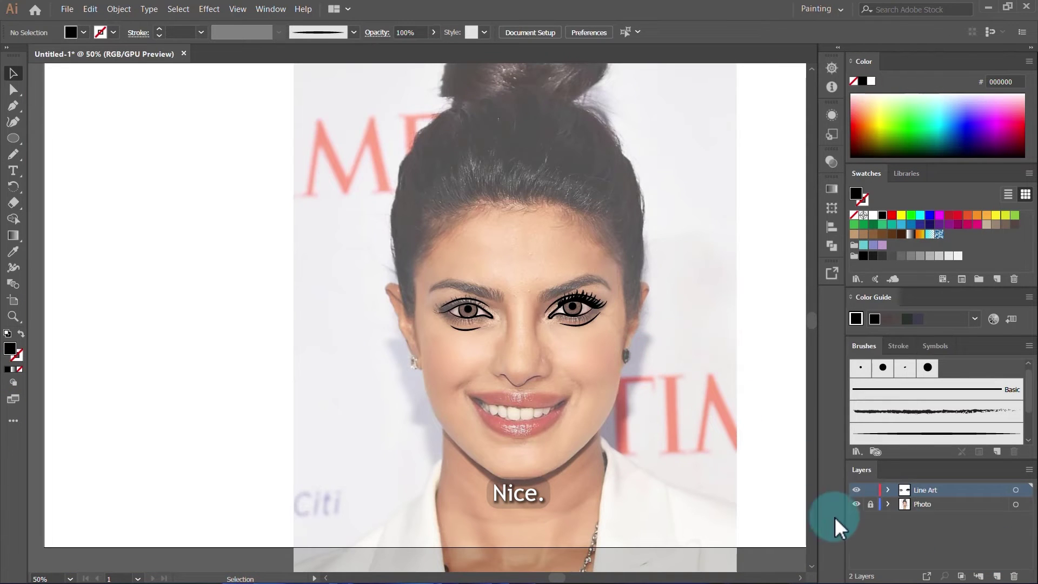
pyautogui.click(857, 504)
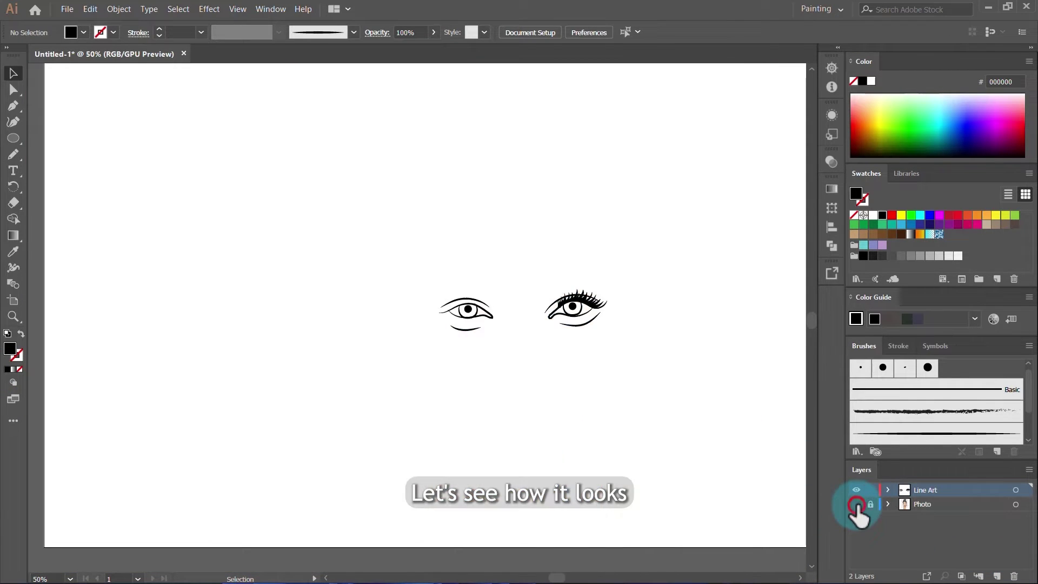
pyautogui.click(857, 505)
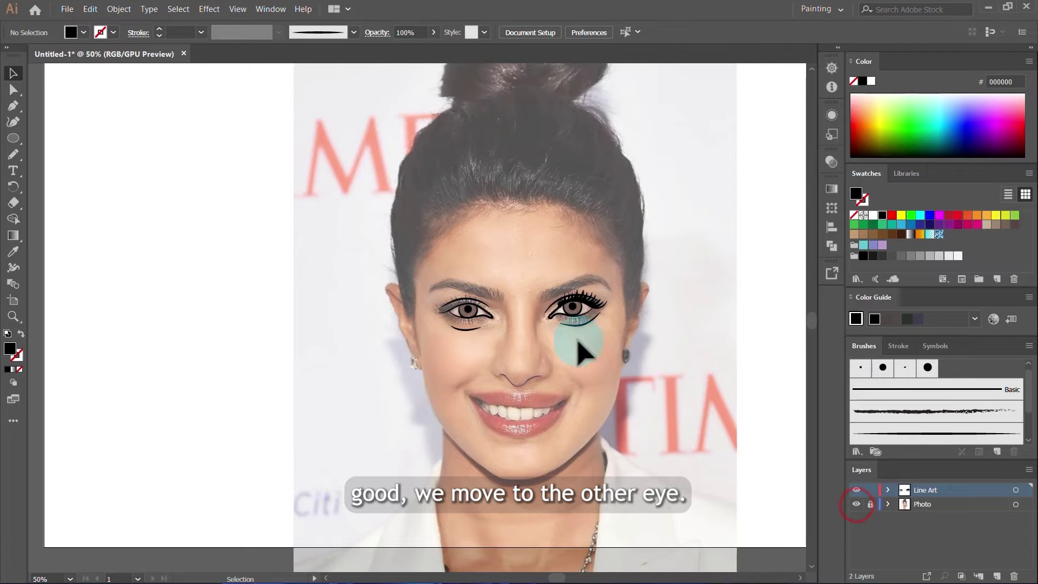
# Draw the left-hand eye's upper eyelashes as a spiky Pencil shape about 112 px wide and 37 px high, filled black without a stroke
pyautogui.scroll(5, 469, 302)
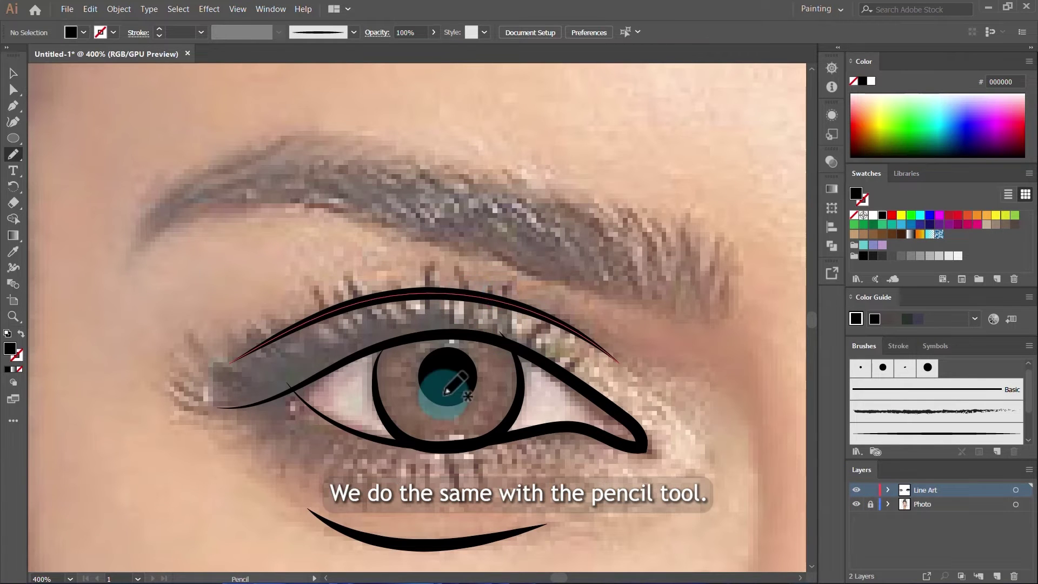
pyautogui.rightClick(20, 154)
pyautogui.click(70, 187)
pyautogui.moveTo(577, 379)
pyautogui.mouseDown()
pyautogui.moveTo(523, 336)
pyautogui.moveTo(440, 303)
pyautogui.moveTo(338, 314)
pyautogui.moveTo(290, 349)
pyautogui.moveTo(142, 373)
pyautogui.moveTo(381, 349)
pyautogui.moveTo(582, 367)
pyautogui.mouseUp()
pyautogui.scroll(2, 496, 377)
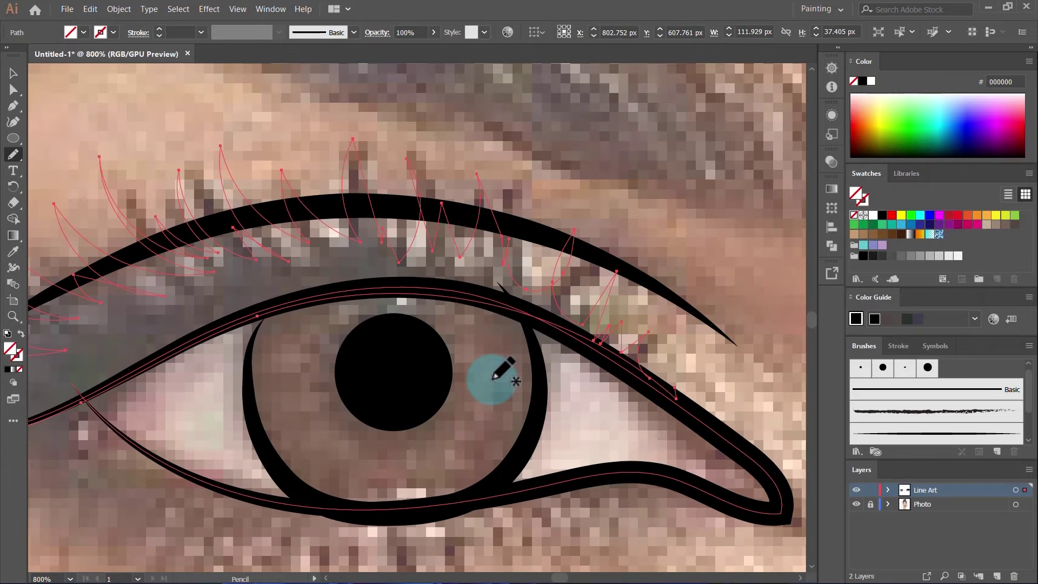
pyautogui.click(9, 357)
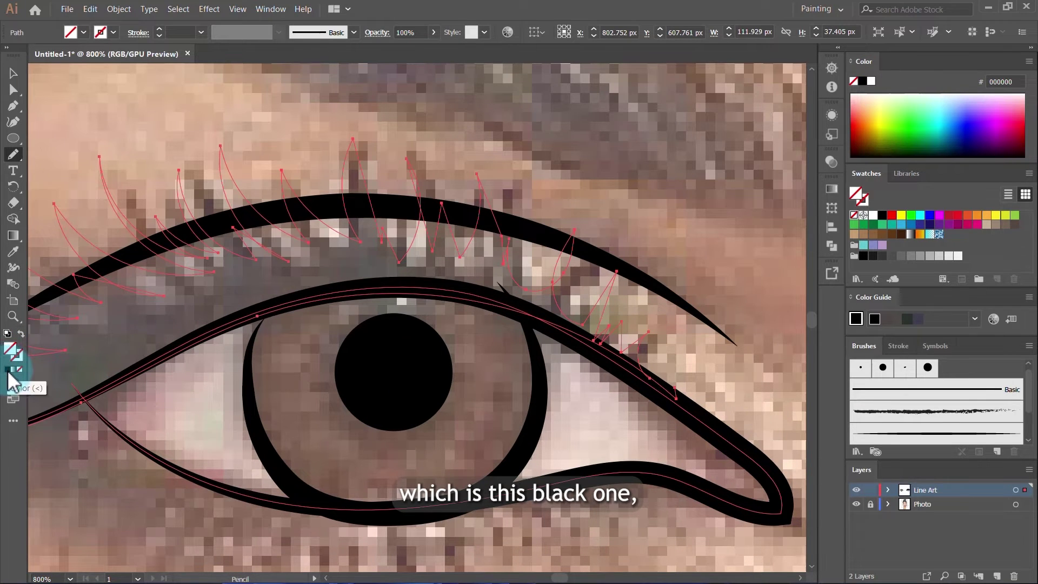
pyautogui.click(8, 370)
pyautogui.press('v')
# Deselect the left-hand lashes and compare both sets of eyelashes with the Photo layer hidden and shown
pyautogui.scroll(2, 274, 301)
pyautogui.click(322, 160)
pyautogui.scroll(-4, 334, 208)
pyautogui.scroll(-3, 357, 256)
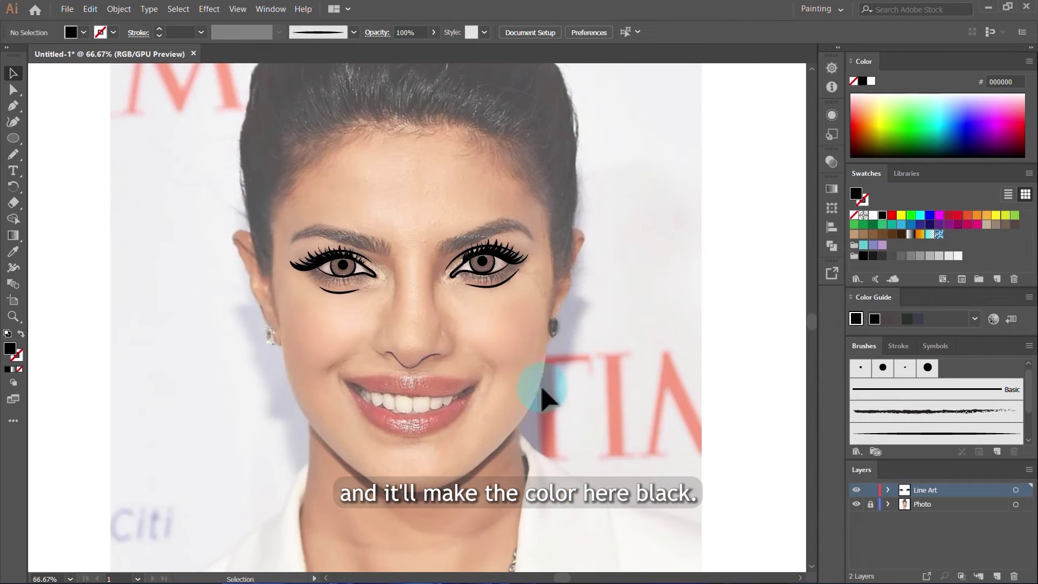
pyautogui.click(857, 504)
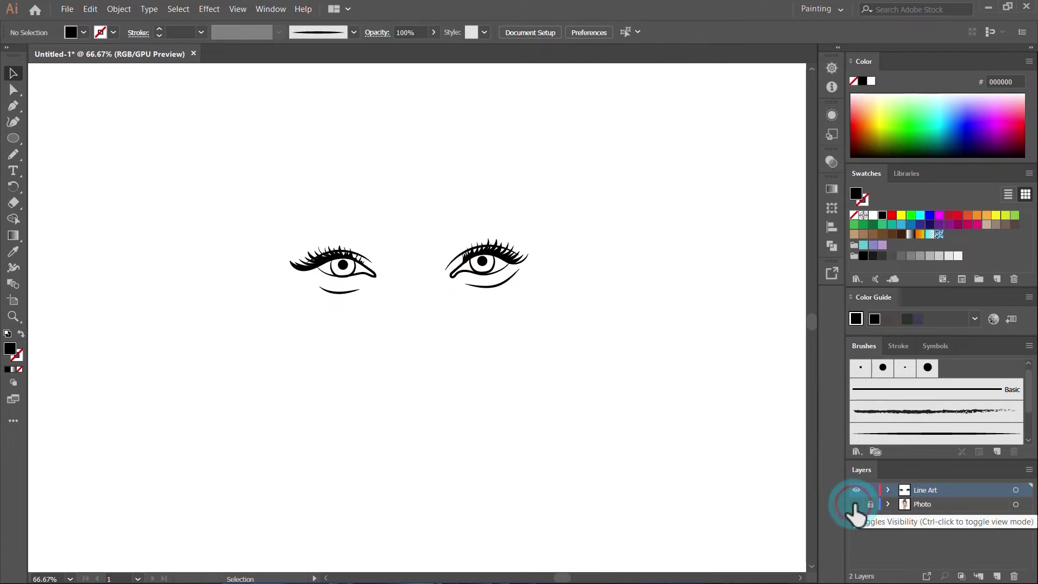
pyautogui.click(856, 505)
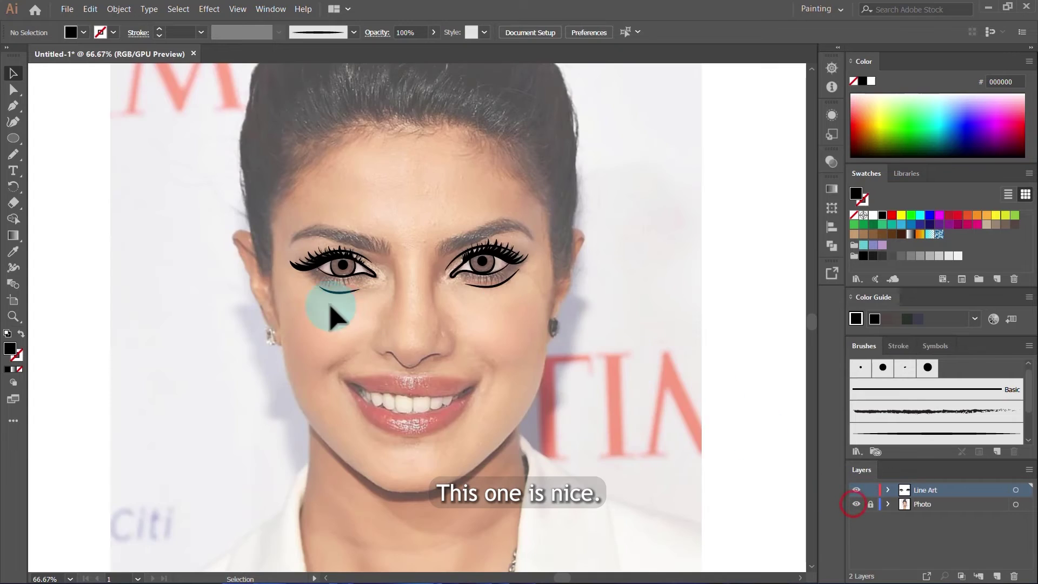
# Trace the right-hand eyebrow as a jagged Pencil outline about 129 px wide and 52 px high and fill it black
pyautogui.scroll(4, 321, 298)
pyautogui.press('n')
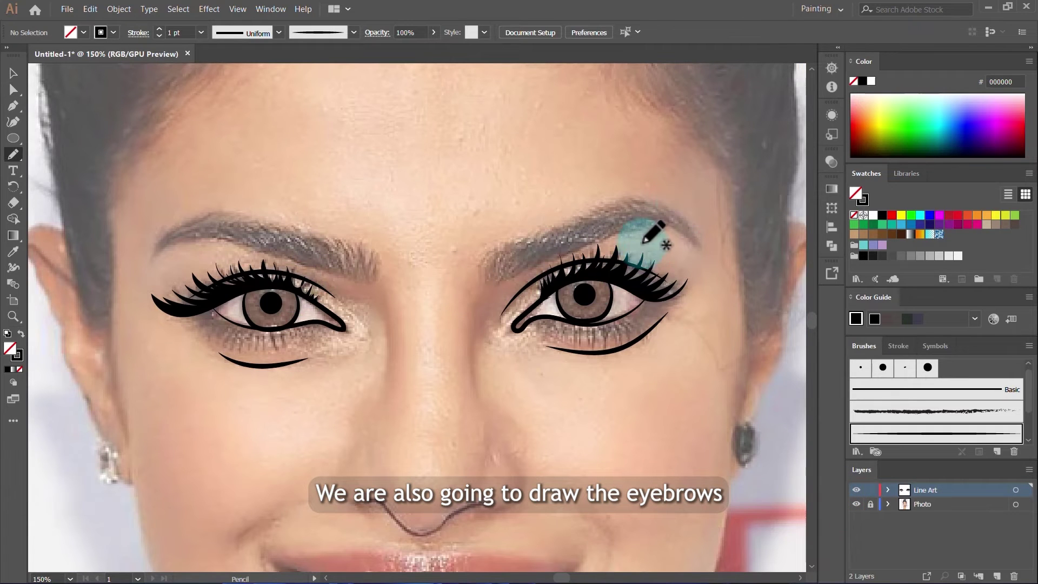
pyautogui.scroll(3, 657, 226)
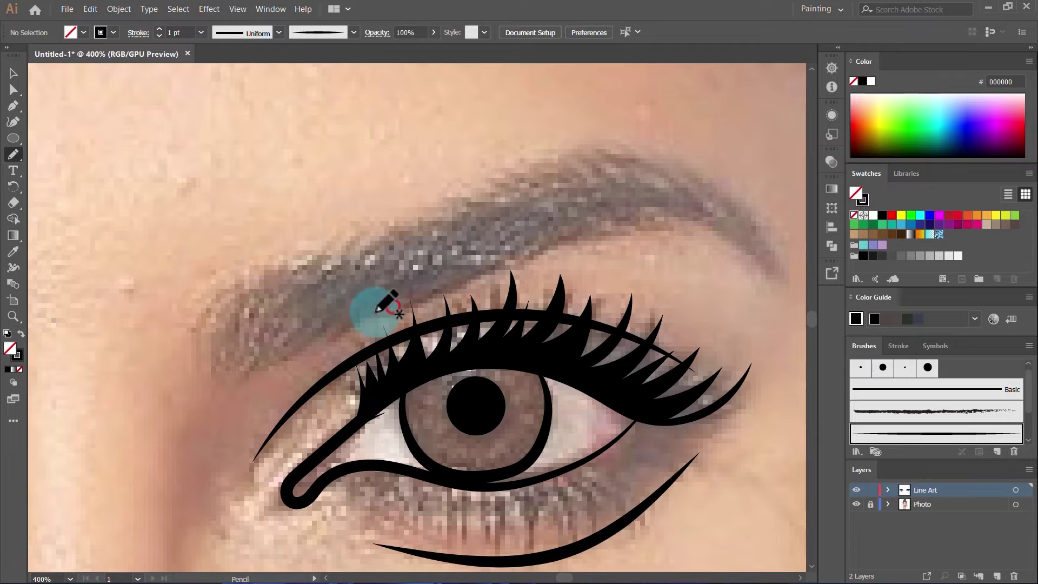
pyautogui.moveTo(351, 319)
pyautogui.mouseDown()
pyautogui.moveTo(279, 302)
pyautogui.moveTo(469, 200)
pyautogui.mouseUp()
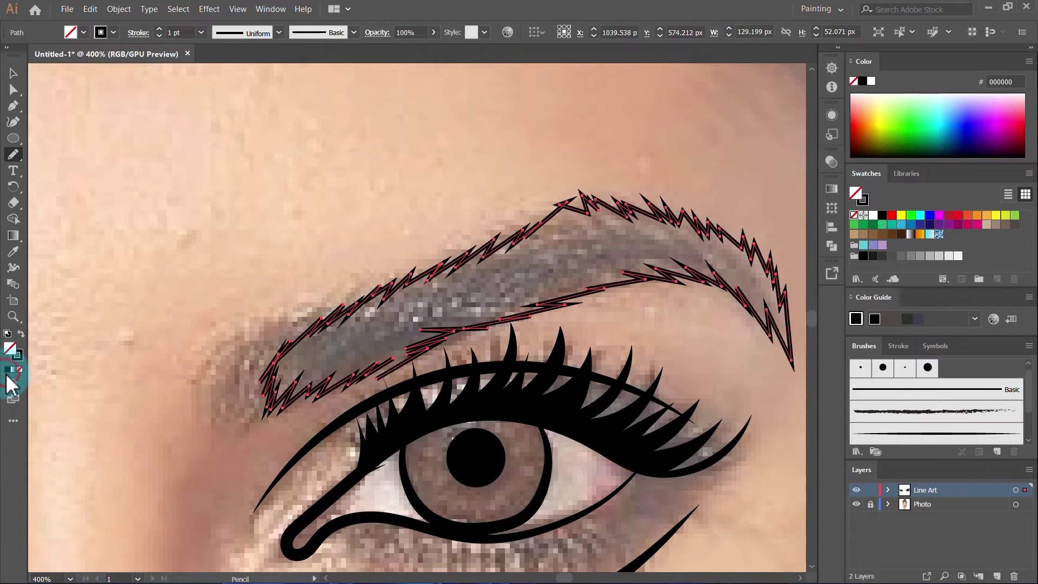
pyautogui.click(7, 370)
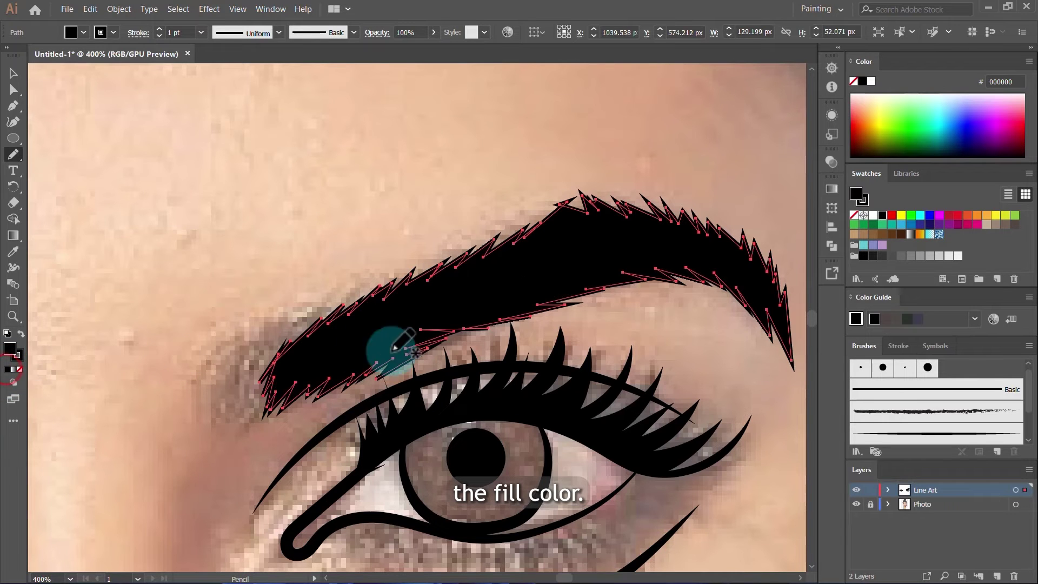
# Trace the left-hand eyebrow as a jagged, black-filled shape with the Pencil tool and deselect it
pyautogui.hotkey('ctrl', '0')
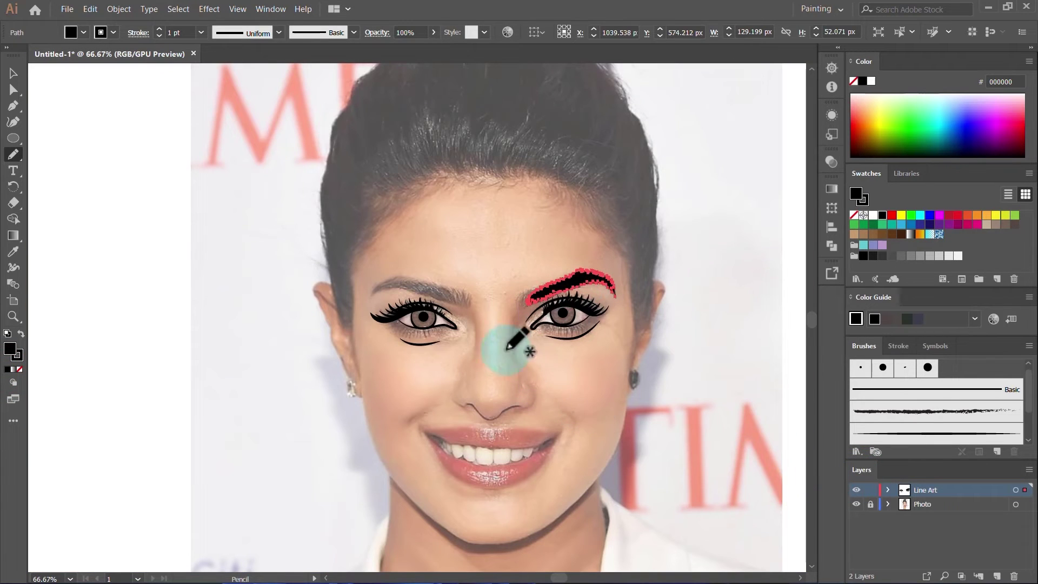
pyautogui.scroll(4, 443, 307)
pyautogui.moveTo(162, 232)
pyautogui.mouseDown()
pyautogui.moveTo(345, 222)
pyautogui.moveTo(527, 277)
pyautogui.moveTo(552, 270)
pyautogui.moveTo(400, 174)
pyautogui.moveTo(282, 172)
pyautogui.moveTo(164, 206)
pyautogui.moveTo(161, 233)
pyautogui.mouseUp()
pyautogui.scroll(2, 482, 232)
pyautogui.press('v')
pyautogui.click(484, 222)
# Inspect the finished eyes and eyebrows with the Photo layer hidden, and turn the layer back on
pyautogui.scroll(-6, 373, 254)
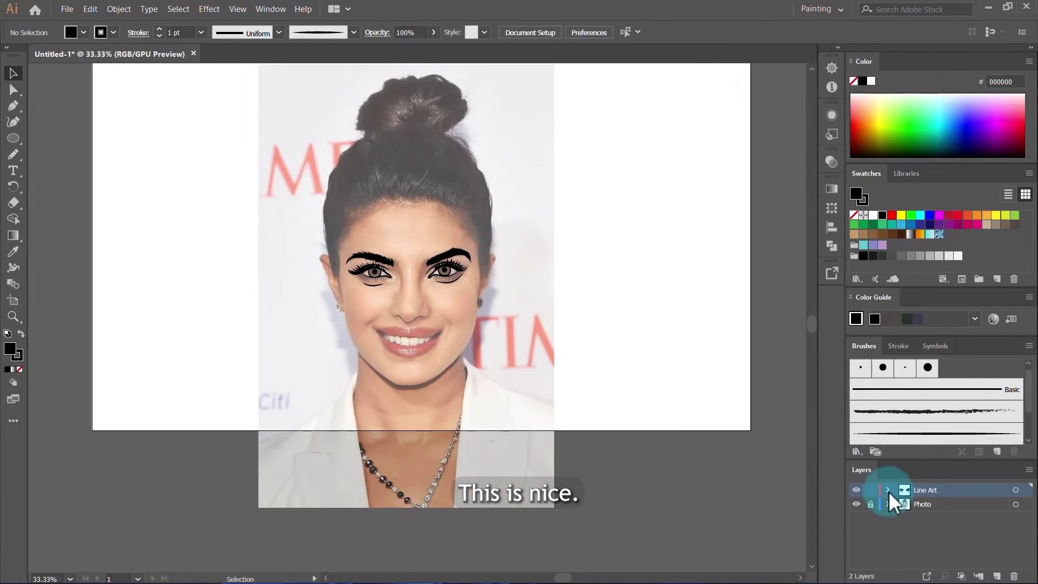
pyautogui.click(871, 504)
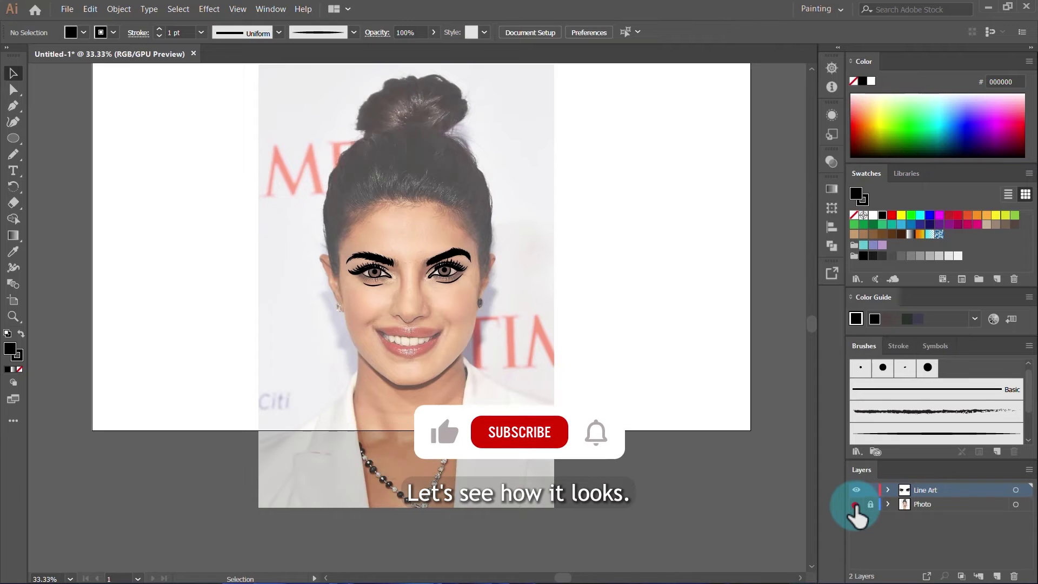
pyautogui.click(857, 504)
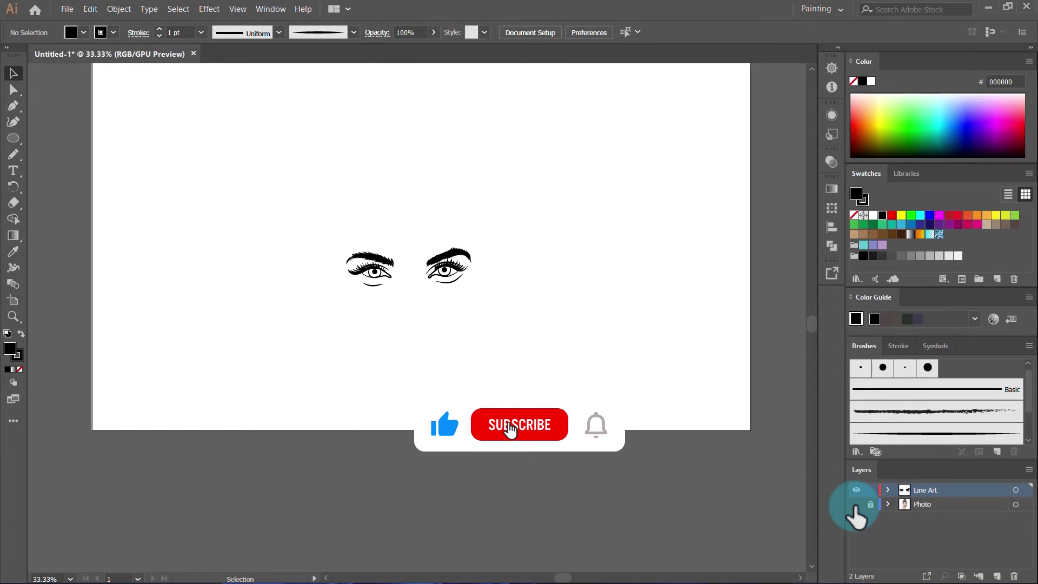
pyautogui.click(856, 505)
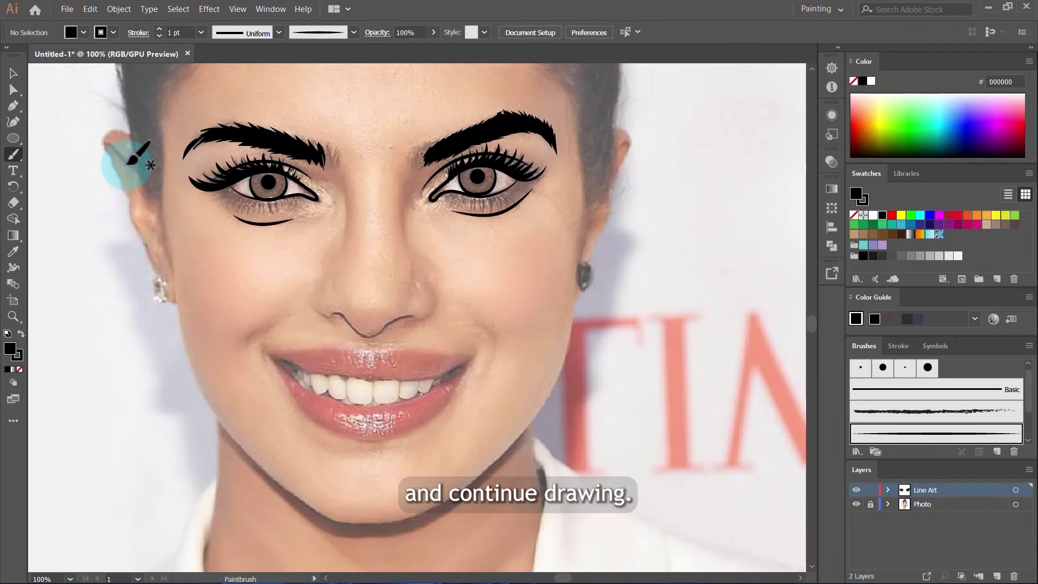
# Paint the curved outer edges of both nostrils with the Paintbrush, using the tapered art brush with a 1 pt black stroke and no fill
pyautogui.scroll(4, 349, 324)
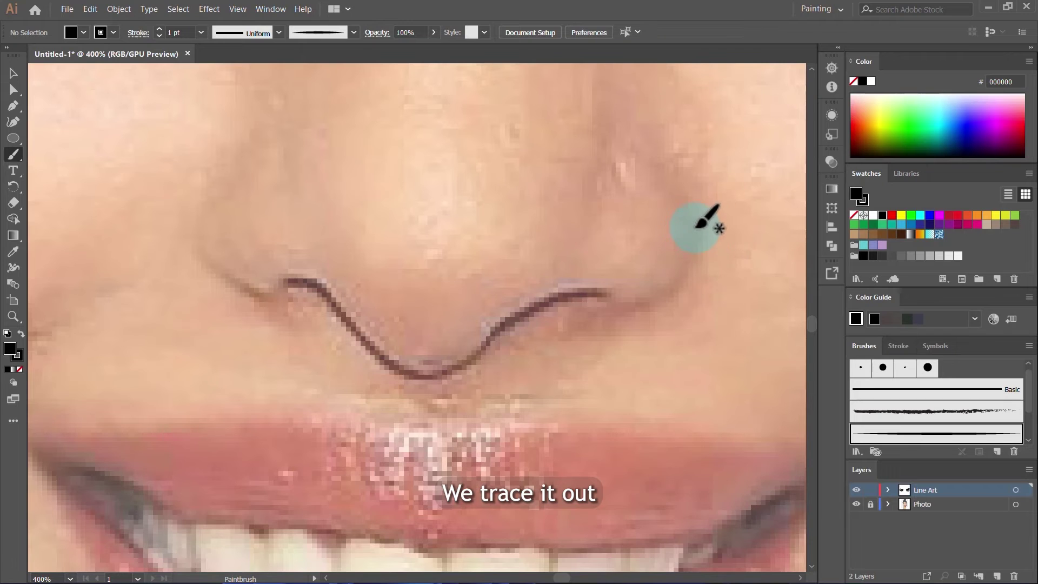
pyautogui.scroll(3, 698, 233)
pyautogui.scroll(-2, 681, 183)
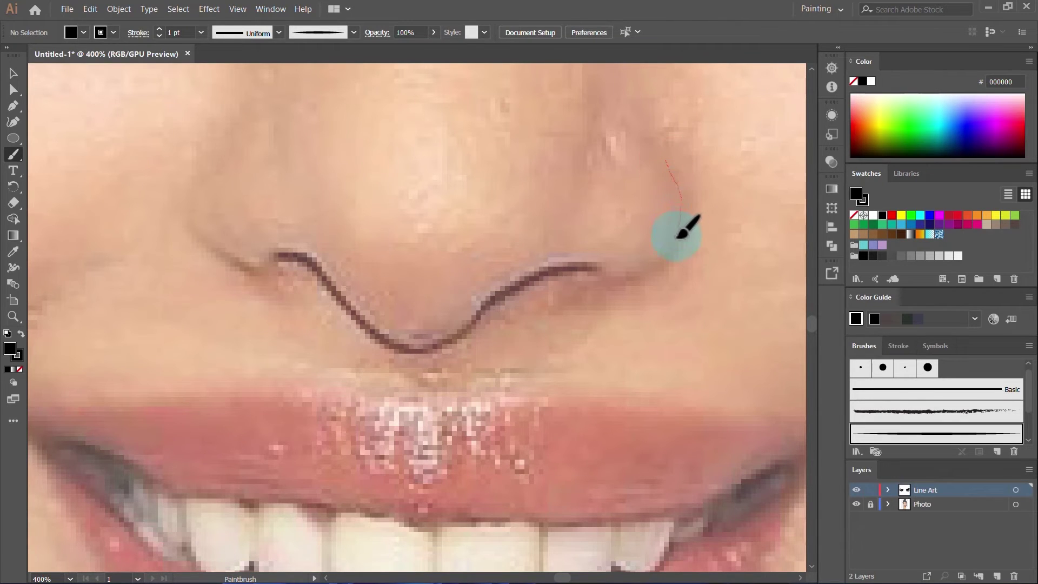
pyautogui.moveTo(596, 288); pyautogui.dragTo(568, 291)
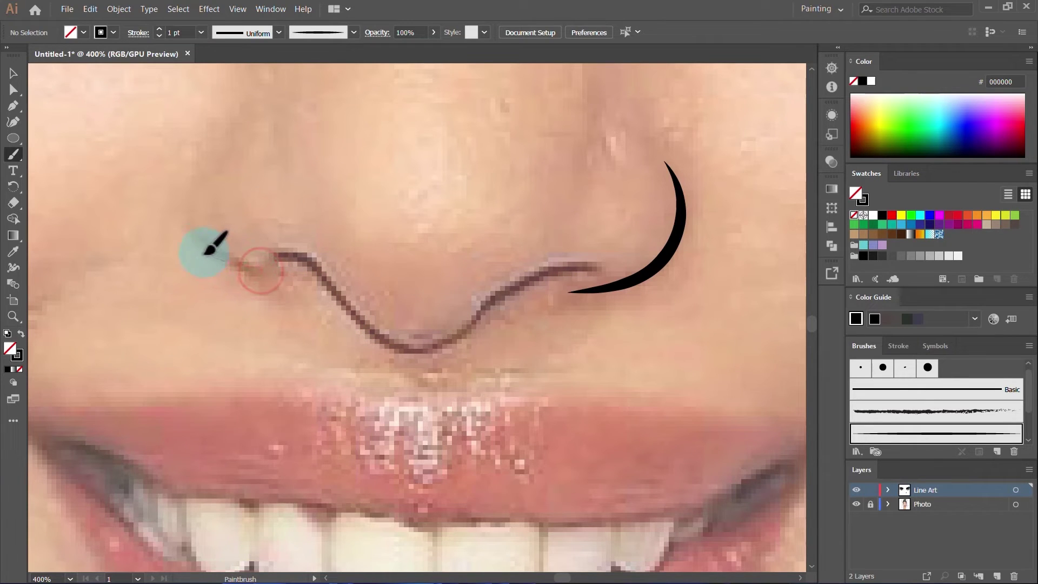
pyautogui.moveTo(218, 126); pyautogui.dragTo(214, 131)
# Paint the wavy underside of the nose between both nostril strokes, about 72 px wide and 24 px high, and deselect it
pyautogui.scroll(1, 479, 308)
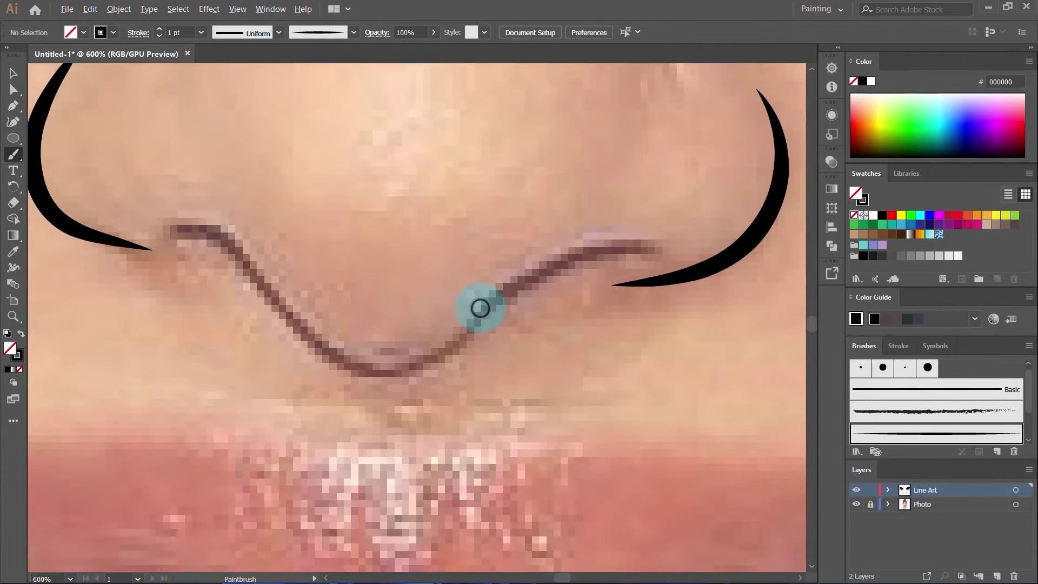
pyautogui.moveTo(514, 301); pyautogui.dragTo(422, 369)
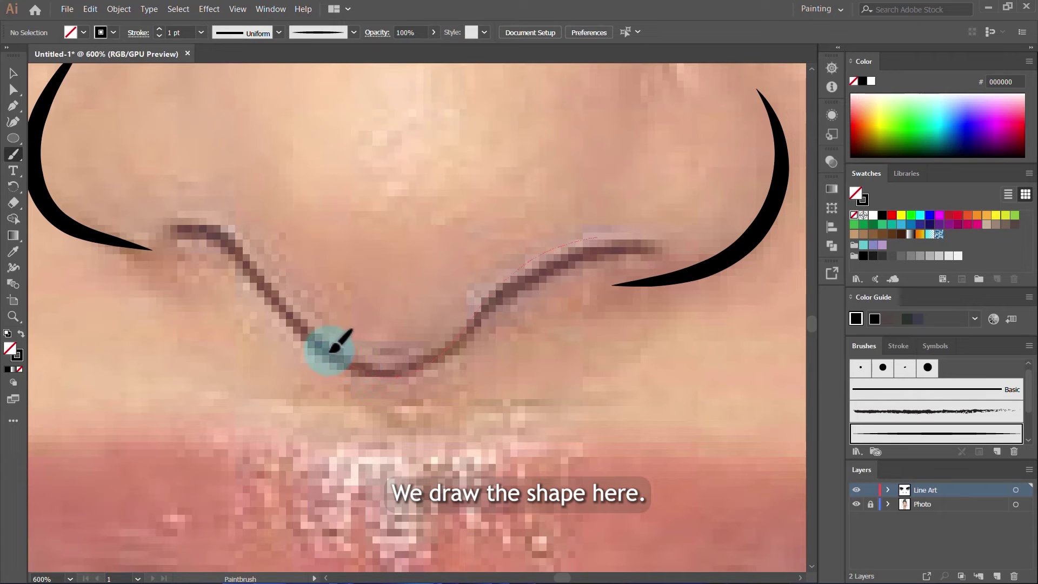
pyautogui.moveTo(289, 313); pyautogui.dragTo(245, 249)
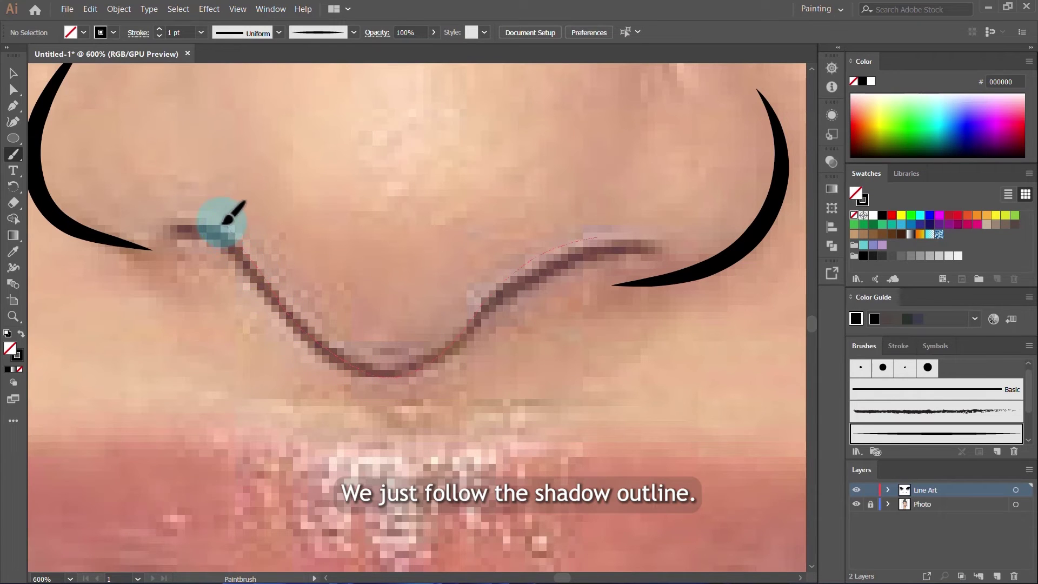
pyautogui.moveTo(153, 243); pyautogui.dragTo(157, 241)
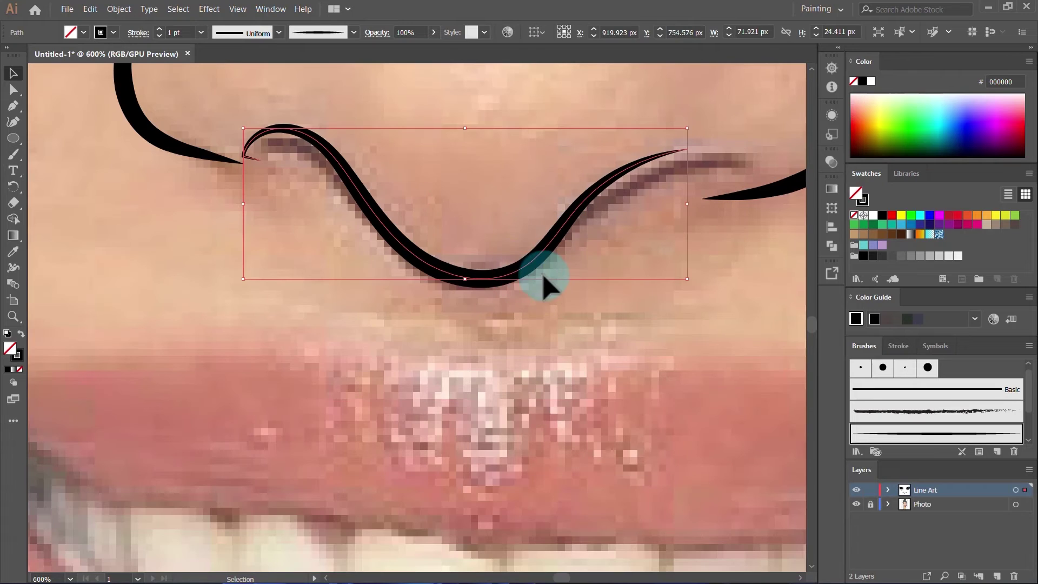
pyautogui.press('a')
pyautogui.hotkey('ctrl', 'shift', 'a')
# Inspect the nose lines with the Photo layer hidden, turn the layer back on and check the strokes up close
pyautogui.hotkey('ctrl', '1')
pyautogui.click(857, 504)
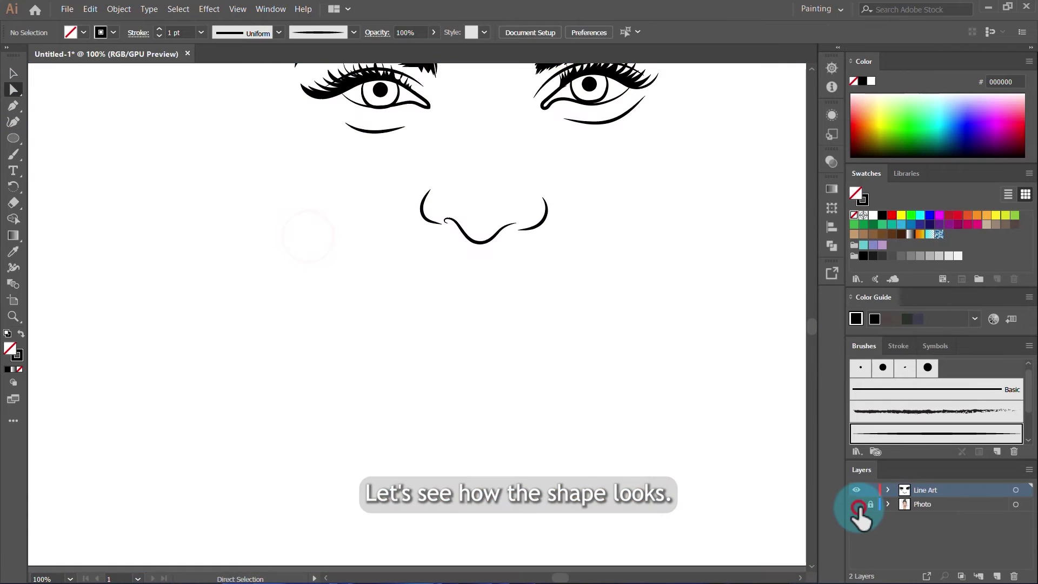
pyautogui.click(858, 506)
pyautogui.scroll(5, 493, 219)
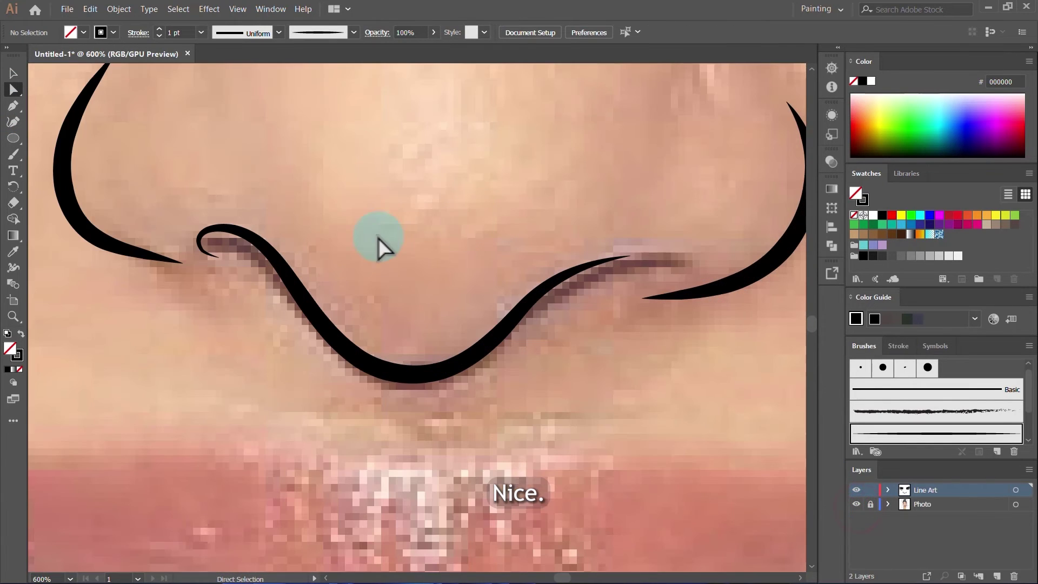
pyautogui.scroll(3, 330, 265)
pyautogui.press('v')
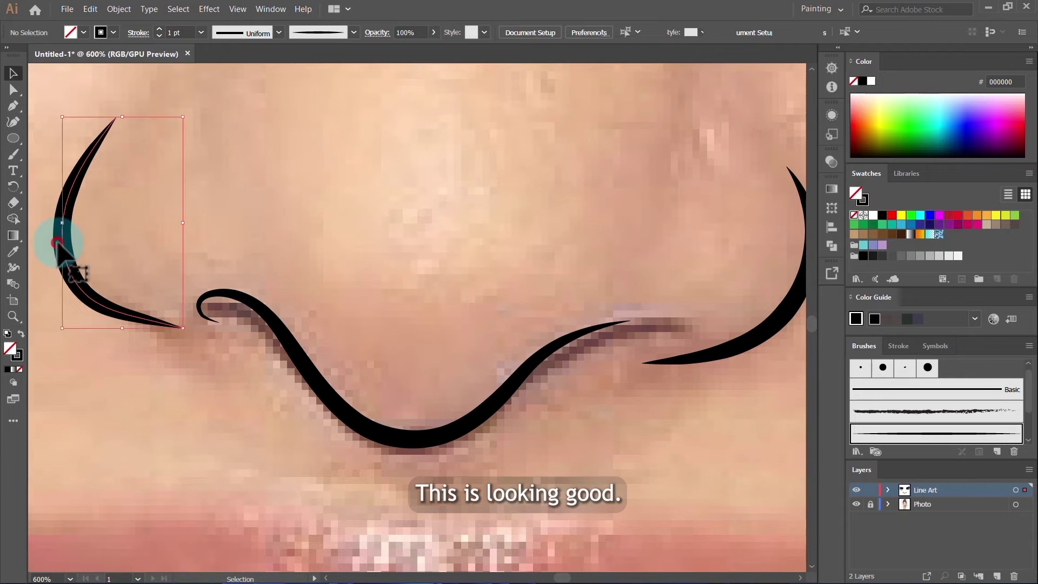
pyautogui.press('a')
pyautogui.scroll(-1, 398, 234)
pyautogui.scroll(2, 398, 226)
# Trace the dark shadow under the right-hand end of the nose line with the Pencil tool, about 27 px wide and 12 px high
pyautogui.click(319, 206)
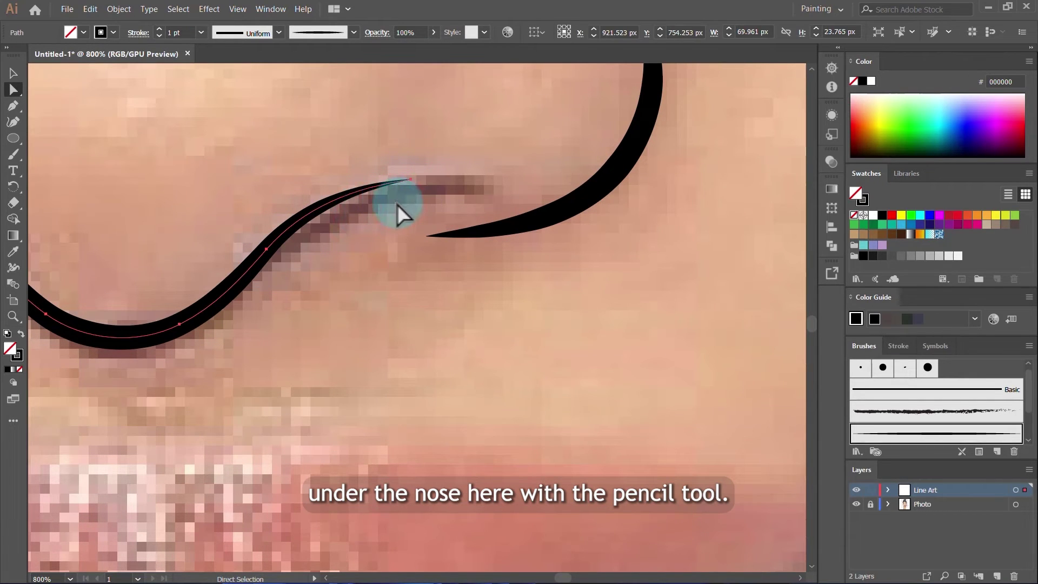
pyautogui.click(17, 157)
pyautogui.click(17, 159)
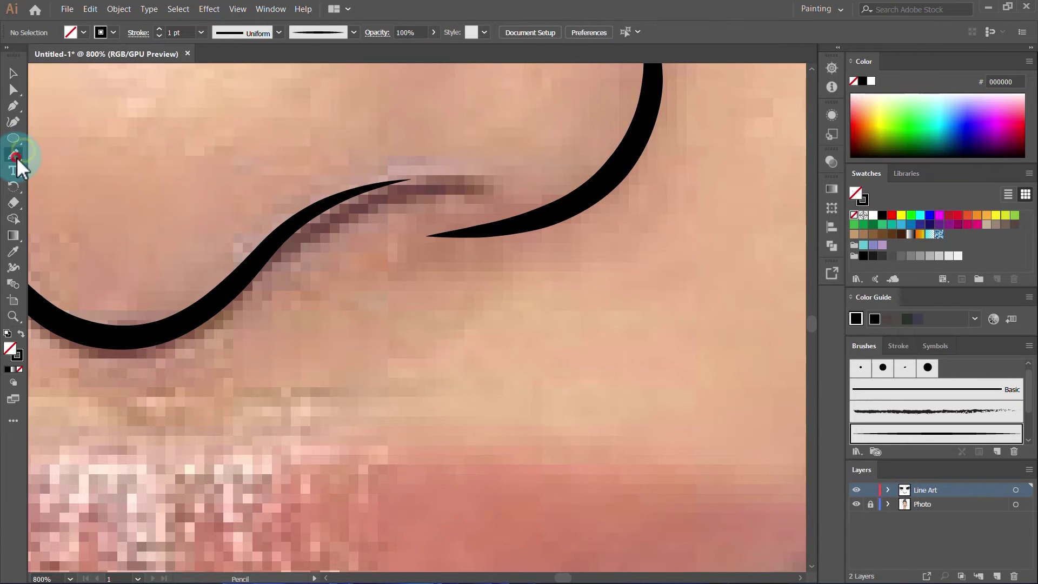
pyautogui.click(20, 158)
pyautogui.click(89, 194)
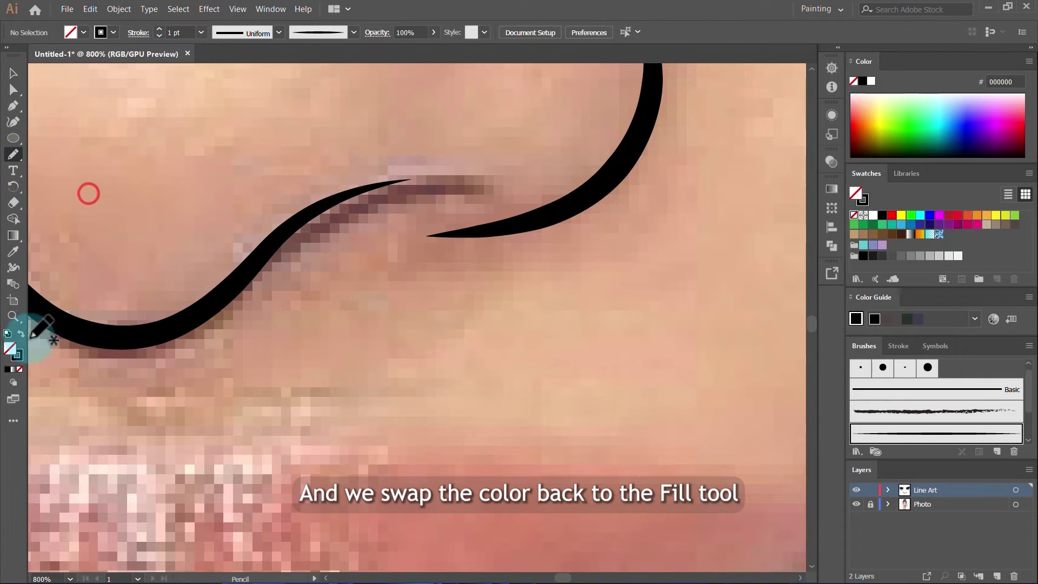
pyautogui.click(21, 332)
pyautogui.moveTo(487, 189); pyautogui.dragTo(488, 187)
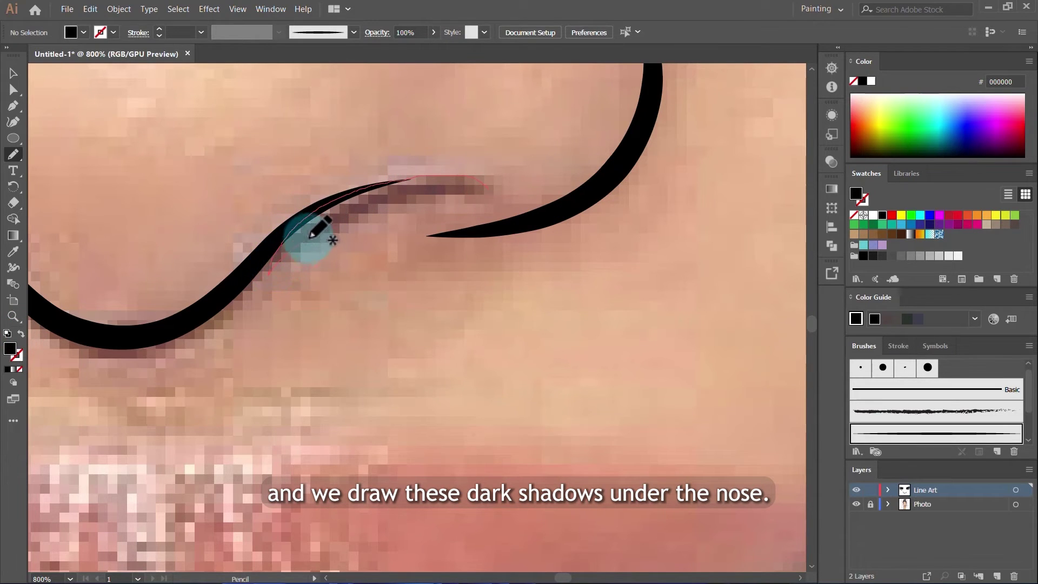
pyautogui.moveTo(358, 213); pyautogui.dragTo(483, 187)
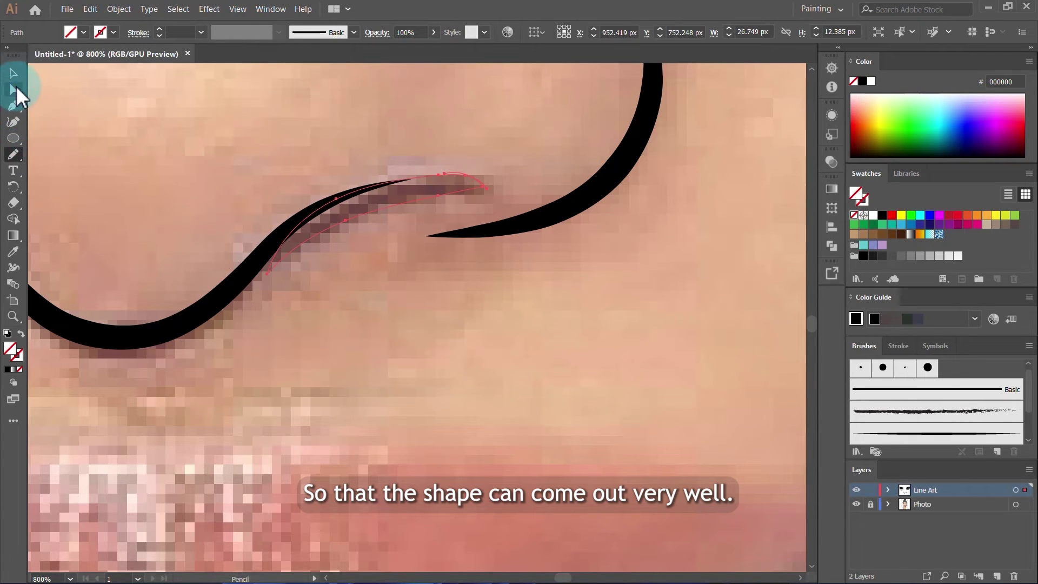
# Pull the shadow shape's lower tip onto the nose line with Direct Selection, fill it black and deselect it
pyautogui.click(14, 89)
pyautogui.moveTo(267, 273); pyautogui.dragTo(266, 265)
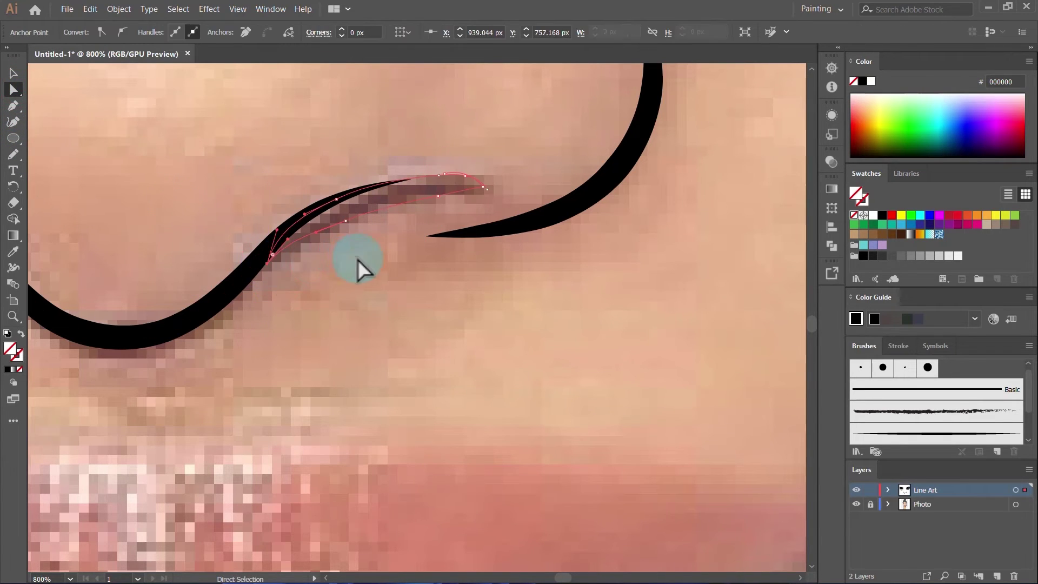
pyautogui.press(',')
pyautogui.click(546, 343)
# Trace the matching dark shadow under the left-hand end of the nose line as a black-filled Pencil shape
pyautogui.scroll(-5, 548, 351)
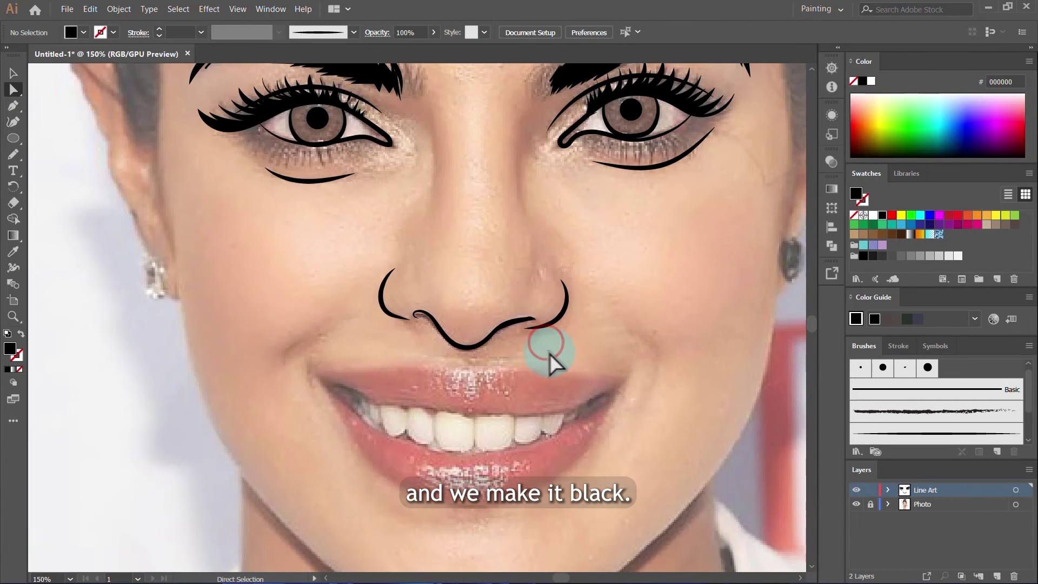
pyautogui.scroll(5, 442, 324)
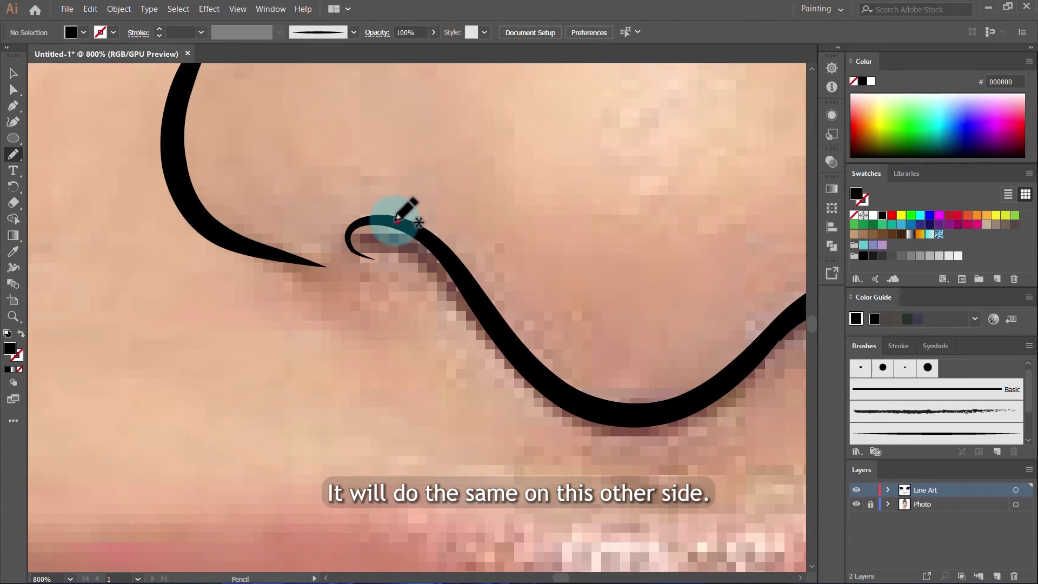
pyautogui.moveTo(359, 243)
pyautogui.mouseDown()
pyautogui.moveTo(409, 247)
pyautogui.moveTo(511, 347)
pyautogui.moveTo(458, 259)
pyautogui.moveTo(422, 226)
pyautogui.moveTo(346, 217)
pyautogui.mouseUp()
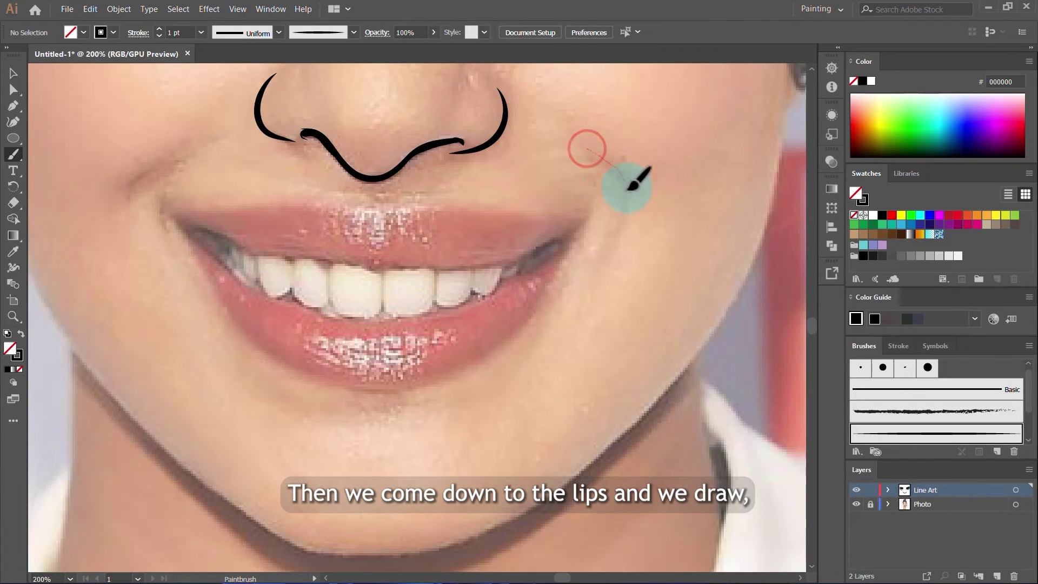
# Paint both smile creases beside the mouth and the lower and upper edges of the mouth opening with the tapered brush
pyautogui.moveTo(628, 187); pyautogui.dragTo(598, 277)
pyautogui.moveTo(176, 161)
pyautogui.mouseDown()
pyautogui.moveTo(126, 218)
pyautogui.moveTo(261, 290)
pyautogui.moveTo(203, 265)
pyautogui.moveTo(135, 204)
pyautogui.mouseUp()
pyautogui.scroll(1, 329, 322)
pyautogui.moveTo(133, 185); pyautogui.dragTo(179, 202)
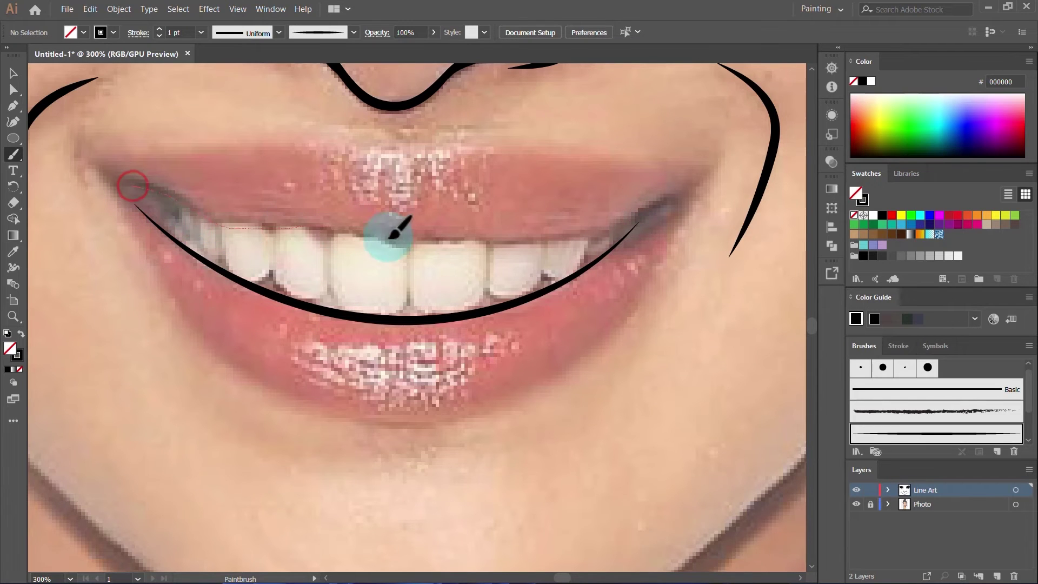
pyautogui.moveTo(493, 246)
pyautogui.mouseDown()
pyautogui.moveTo(581, 235)
pyautogui.moveTo(684, 174)
pyautogui.mouseUp()
# Add an anchor point to the upper mouth line above the right-hand teeth with the Pen tool
pyautogui.click(13, 89)
pyautogui.scroll(2, 508, 235)
pyautogui.click(482, 236)
pyautogui.click(455, 250)
pyautogui.click(497, 230)
pyautogui.press('p')
pyautogui.click(500, 236)
pyautogui.hotkey('ctrl', 'z')
pyautogui.click(476, 234)
pyautogui.press('a')
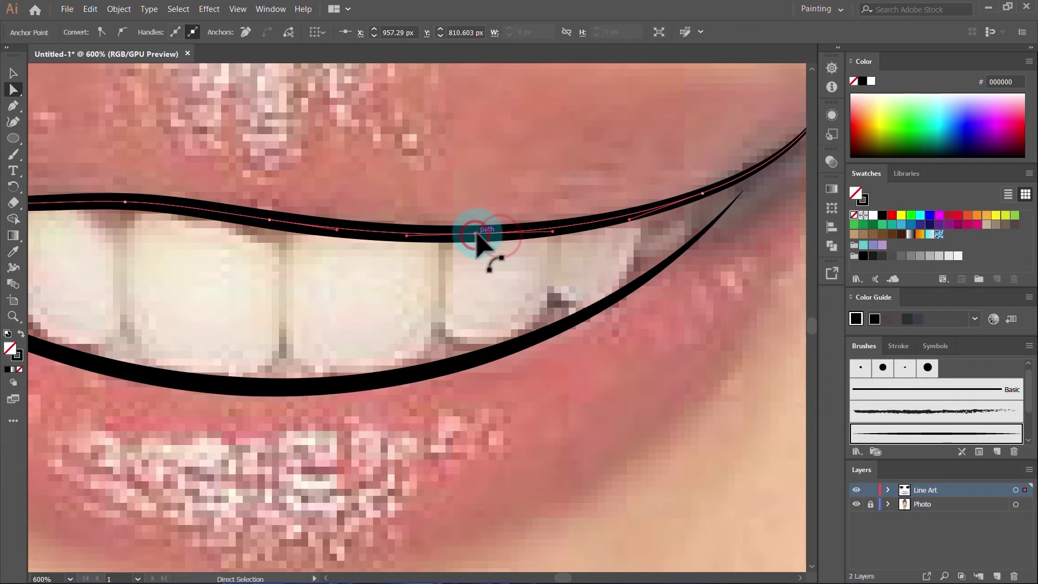
# Adjust the anchor points along the upper mouth line with Direct Selection
pyautogui.moveTo(447, 232); pyautogui.dragTo(448, 232)
pyautogui.moveTo(733, 199); pyautogui.dragTo(493, 218)
pyautogui.click(500, 207)
pyautogui.click(495, 206)
pyautogui.moveTo(378, 355); pyautogui.dragTo(375, 353)
# Inspect the mouth and smile lines with the Photo layer hidden, and turn the layer back on
pyautogui.scroll(-5, 628, 243)
pyautogui.scroll(4, 525, 275)
pyautogui.click(129, 161)
pyautogui.click(232, 192)
pyautogui.scroll(-6, 254, 194)
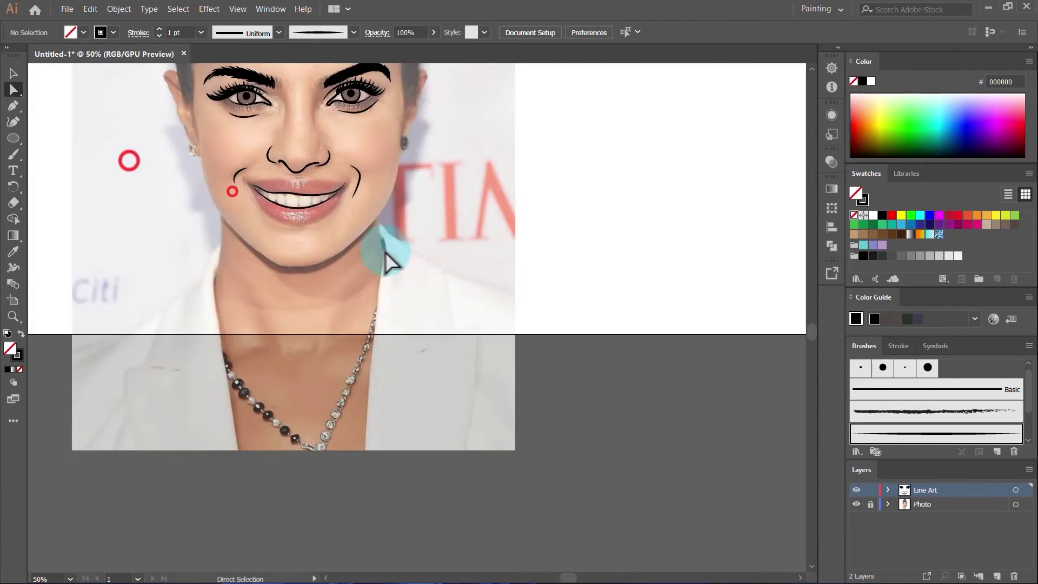
pyautogui.scroll(2, 387, 254)
pyautogui.scroll(-2, 687, 426)
pyautogui.click(855, 504)
pyautogui.click(856, 505)
# Add an anchor point to the upper mouth line above a tooth gap and pull it up into a small bump
pyautogui.scroll(6, 466, 288)
pyautogui.click(357, 220)
pyautogui.click(443, 226)
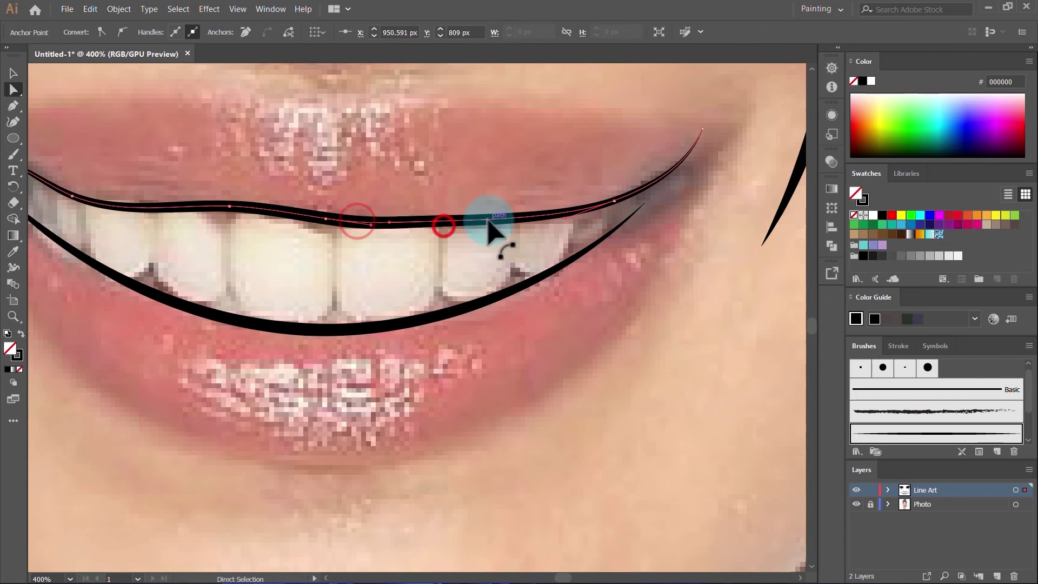
pyautogui.press('p')
pyautogui.moveTo(434, 229); pyautogui.dragTo(428, 224)
pyautogui.click(413, 202)
pyautogui.press('a')
pyautogui.click(421, 201)
pyautogui.keyDown('alt'); pyautogui.scroll(2, 430, 227); pyautogui.keyUp('alt')
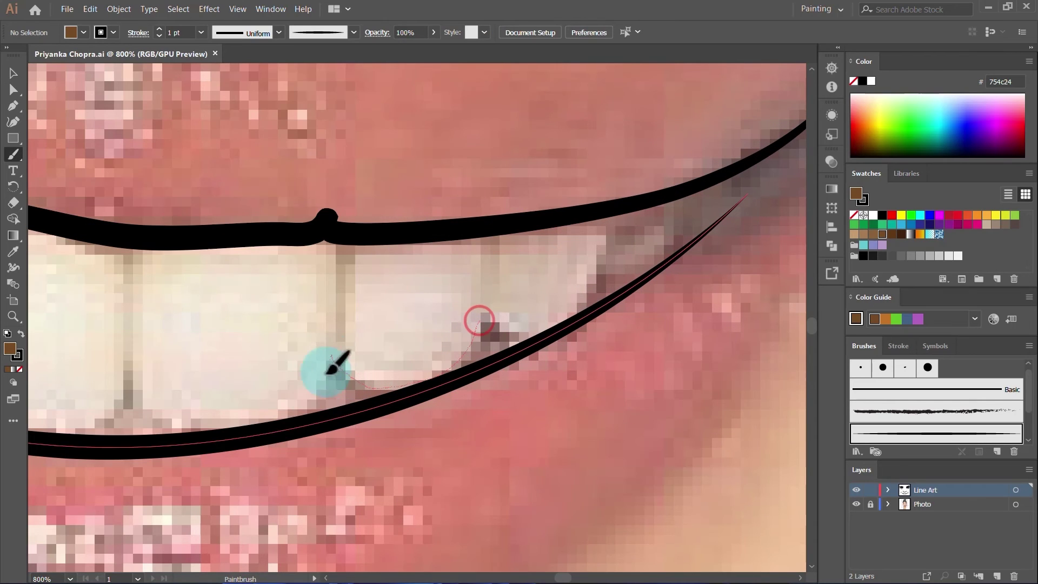
# Paint the scalloped lower edges of the front teeth along the lower mouth line with the Paintbrush
pyautogui.moveTo(327, 373)
pyautogui.mouseDown()
pyautogui.moveTo(255, 424)
pyautogui.moveTo(136, 399)
pyautogui.moveTo(87, 433)
pyautogui.mouseUp()
pyautogui.keyDown('alt'); pyautogui.scroll(-1, 498, 352); pyautogui.keyUp('alt')
pyautogui.keyDown('ctrl'); pyautogui.hscroll(-3, 386, 382); pyautogui.keyUp('ctrl')
pyautogui.moveTo(284, 341); pyautogui.dragTo(96, 294)
pyautogui.keyDown('alt'); pyautogui.scroll(-3, 459, 349); pyautogui.keyUp('alt')
pyautogui.keyDown('alt'); pyautogui.scroll(5, 444, 325); pyautogui.keyUp('alt')
pyautogui.keyDown('alt'); pyautogui.scroll(-2, 418, 333); pyautogui.keyUp('alt')
# Adjust the anchor points of the painted tooth edges with Direct Selection to match the photo
pyautogui.click(13, 92)
pyautogui.moveTo(315, 294)
pyautogui.mouseDown()
pyautogui.moveTo(341, 352)
pyautogui.moveTo(343, 343)
pyautogui.mouseUp()
pyautogui.moveTo(418, 361); pyautogui.dragTo(414, 368)
pyautogui.keyDown('alt'); pyautogui.scroll(2, 373, 342); pyautogui.keyUp('alt')
pyautogui.keyDown('alt'); pyautogui.scroll(-1, 543, 352); pyautogui.keyUp('alt')
# Paint the curved edges of the small teeth near the left-hand mouth corner with the Paintbrush
pyautogui.press('b')
pyautogui.moveTo(499, 265); pyautogui.dragTo(532, 407)
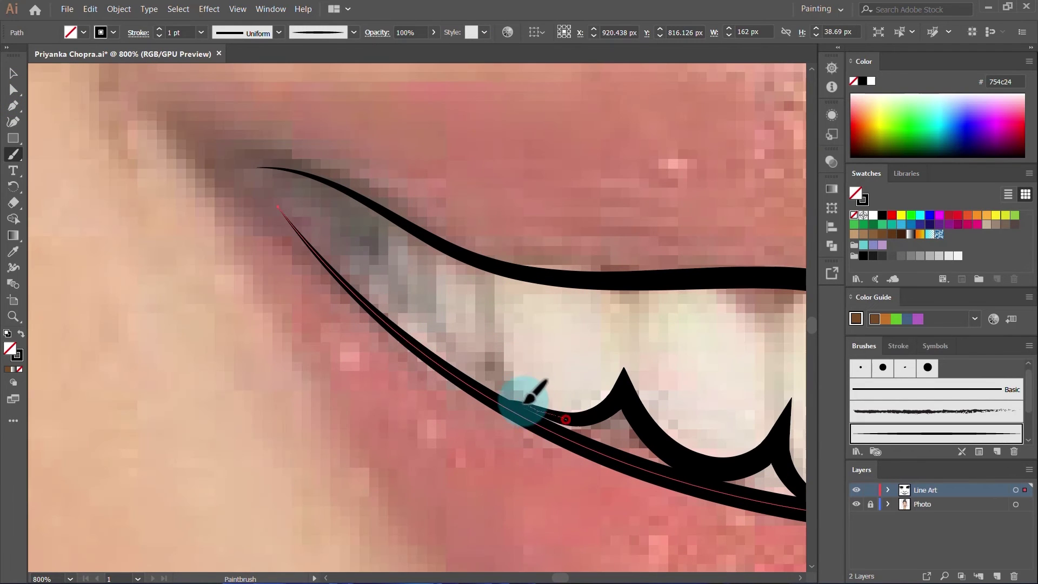
pyautogui.moveTo(372, 227); pyautogui.dragTo(371, 225)
# Paint the curved edges of the small teeth near the right-hand mouth corner with the Paintbrush
pyautogui.keyDown('alt'); pyautogui.scroll(-4, 371, 227); pyautogui.keyUp('alt')
pyautogui.keyDown('alt'); pyautogui.scroll(5, 660, 319); pyautogui.keyUp('alt')
pyautogui.moveTo(800, 158); pyautogui.dragTo(654, 233)
pyautogui.moveTo(642, 219); pyautogui.dragTo(620, 270)
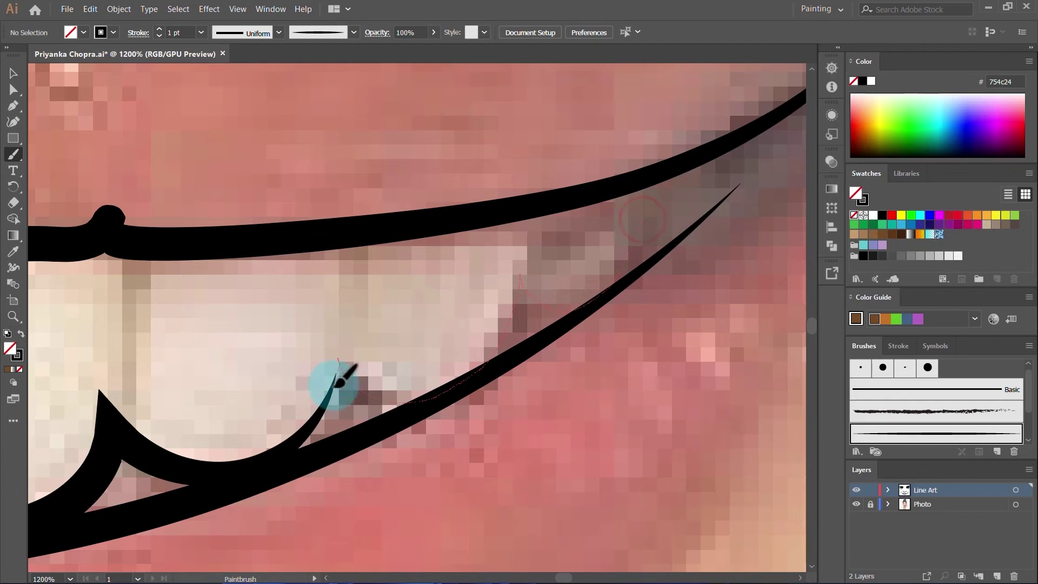
pyautogui.moveTo(336, 376); pyautogui.dragTo(475, 405)
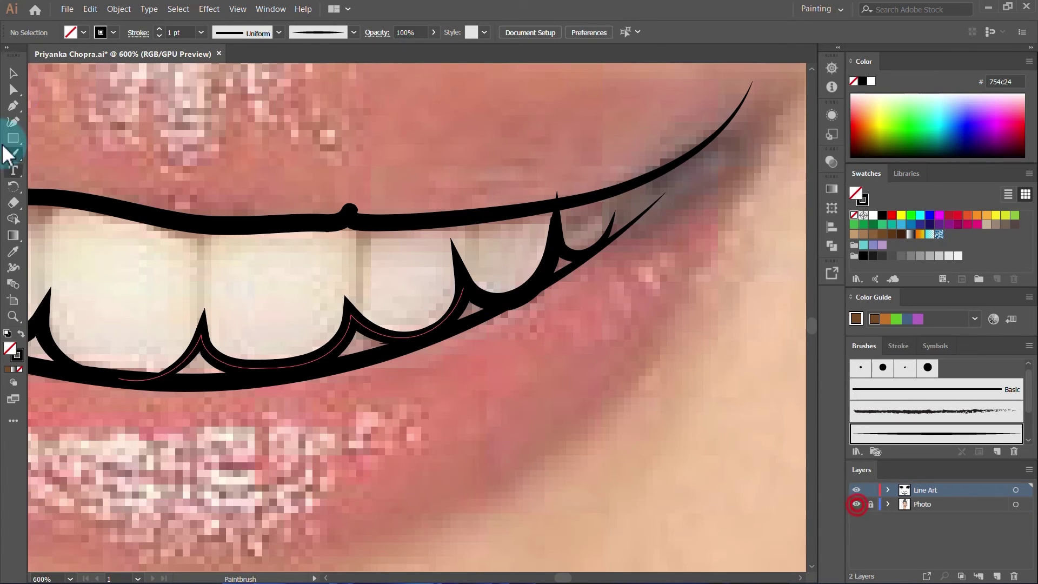
# Reshape the right-hand tooth edges by moving their anchor points with Direct Selection
pyautogui.press('a')
pyautogui.click(354, 321)
pyautogui.keyDown('alt'); pyautogui.scroll(2, 370, 325); pyautogui.keyUp('alt')
pyautogui.moveTo(328, 306); pyautogui.dragTo(340, 309)
pyautogui.click(551, 252)
pyautogui.moveTo(542, 301); pyautogui.dragTo(553, 302)
pyautogui.click(547, 220)
pyautogui.moveTo(553, 240); pyautogui.dragTo(569, 240)
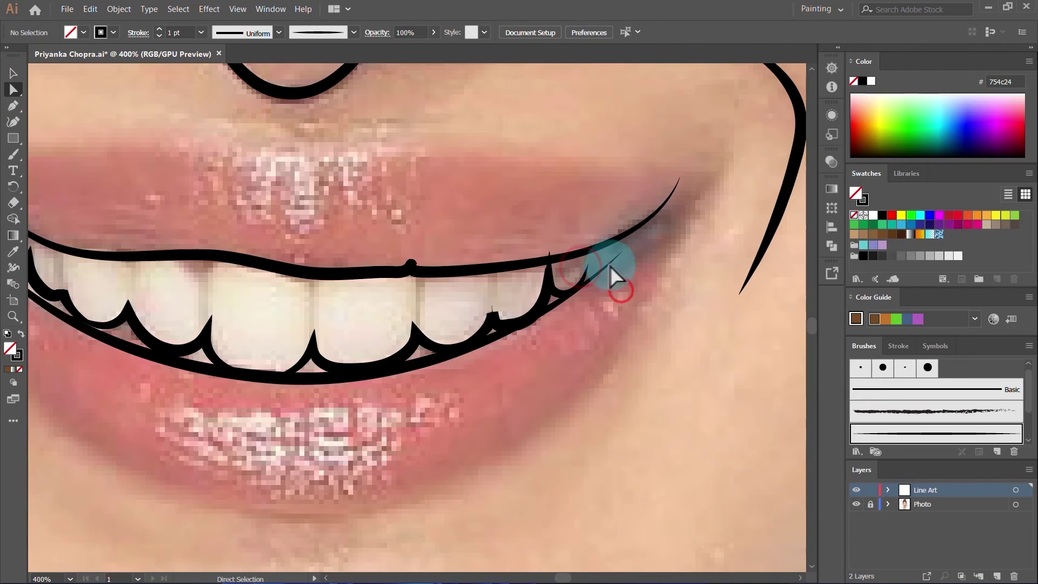
pyautogui.moveTo(532, 274)
pyautogui.mouseDown()
pyautogui.moveTo(730, 188)
pyautogui.moveTo(485, 365)
pyautogui.moveTo(497, 273)
pyautogui.mouseUp()
# Fill the dark gaps in both mouth corners with black, strokeless Pencil shapes and check them with the Photo layer hidden
pyautogui.press(',')
pyautogui.click(19, 368)
pyautogui.click(20, 334)
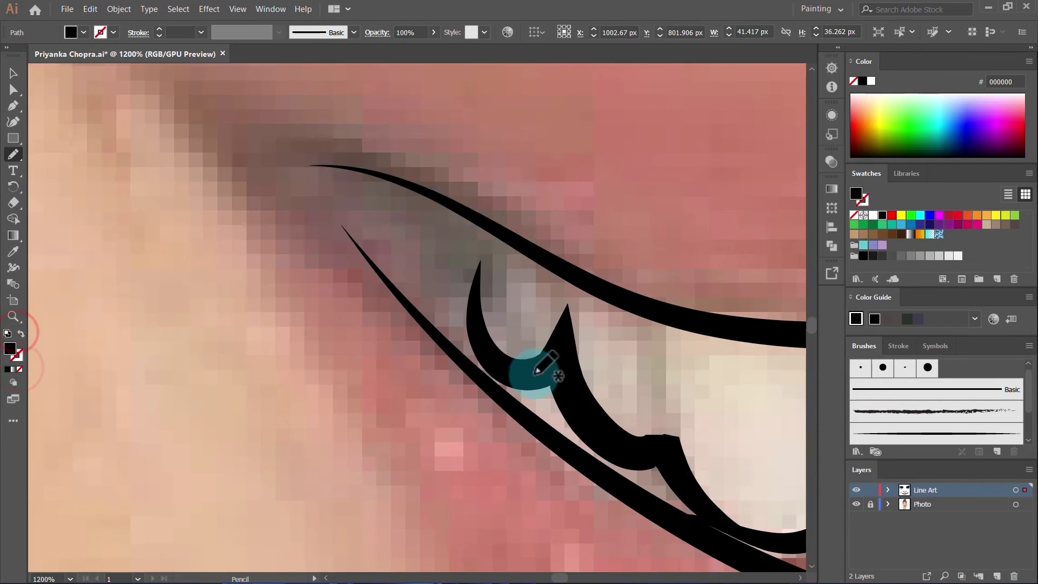
pyautogui.moveTo(538, 372)
pyautogui.mouseDown()
pyautogui.moveTo(466, 274)
pyautogui.moveTo(438, 339)
pyautogui.moveTo(242, 141)
pyautogui.moveTo(547, 241)
pyautogui.mouseUp()
pyautogui.click(856, 504)
pyautogui.click(856, 504)
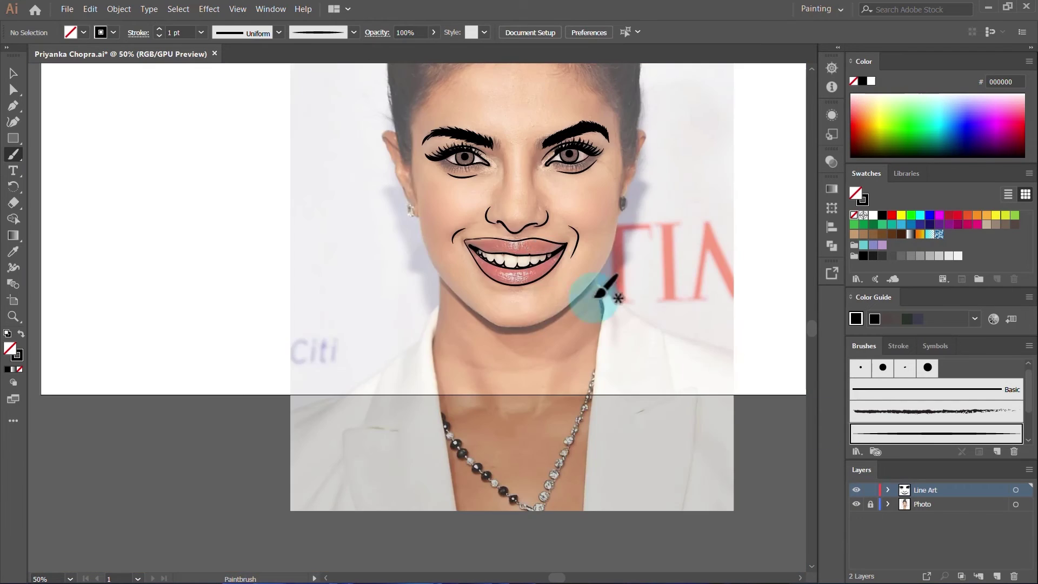
# Paint short black gaps between the front teeth from the upper mouth line, and check the result without the Photo layer
pyautogui.click(856, 504)
pyautogui.click(856, 504)
pyautogui.moveTo(503, 158); pyautogui.dragTo(427, 178)
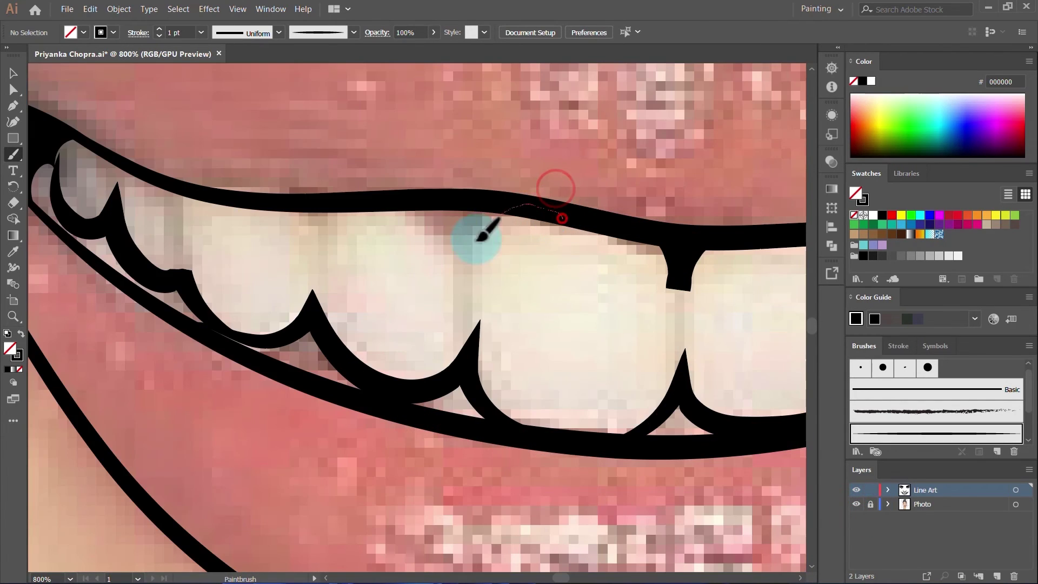
pyautogui.moveTo(562, 218); pyautogui.dragTo(466, 238)
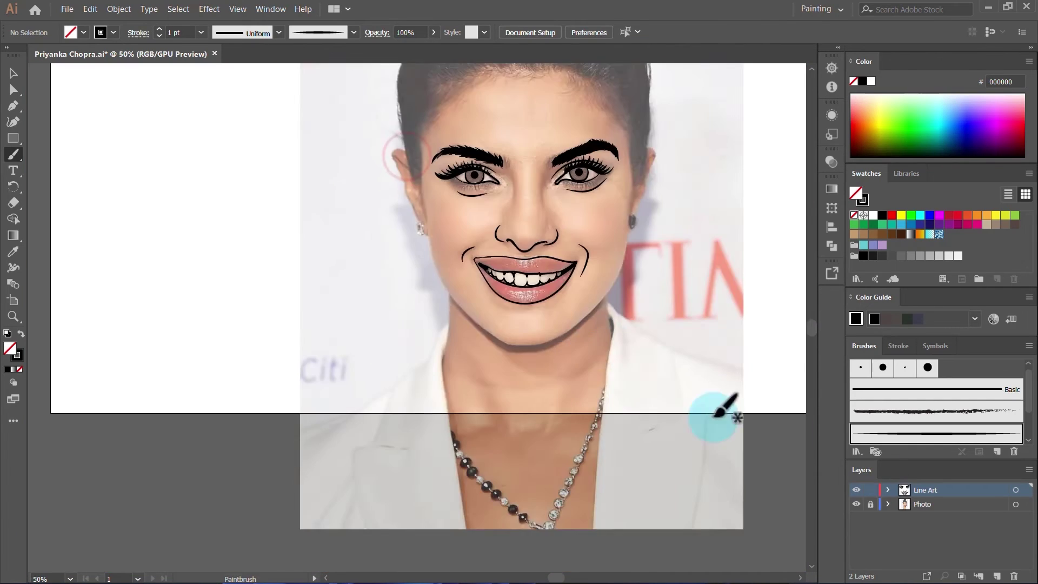
pyautogui.click(856, 504)
pyautogui.click(856, 504)
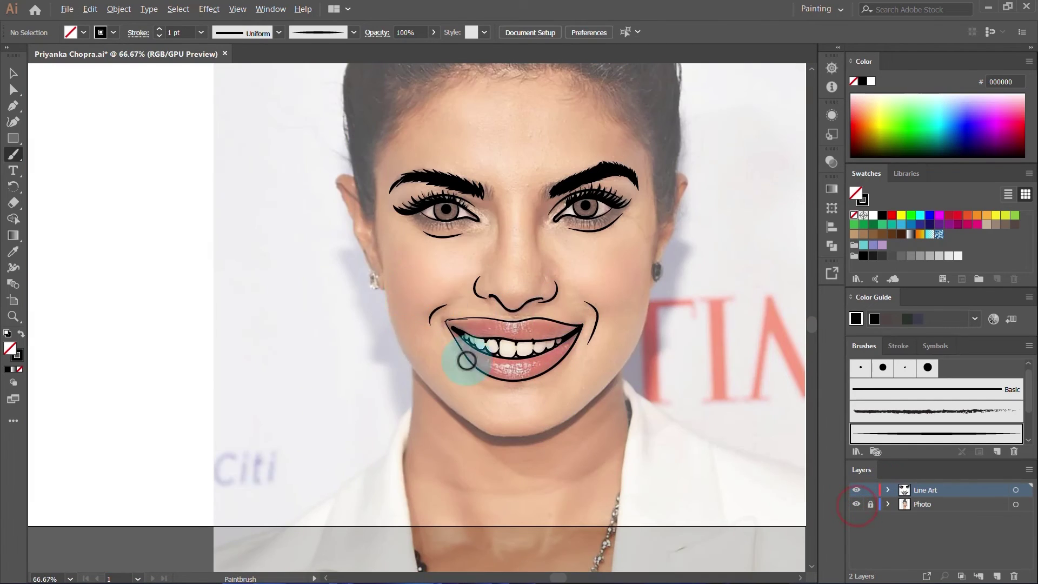
pyautogui.moveTo(512, 331); pyautogui.dragTo(506, 355)
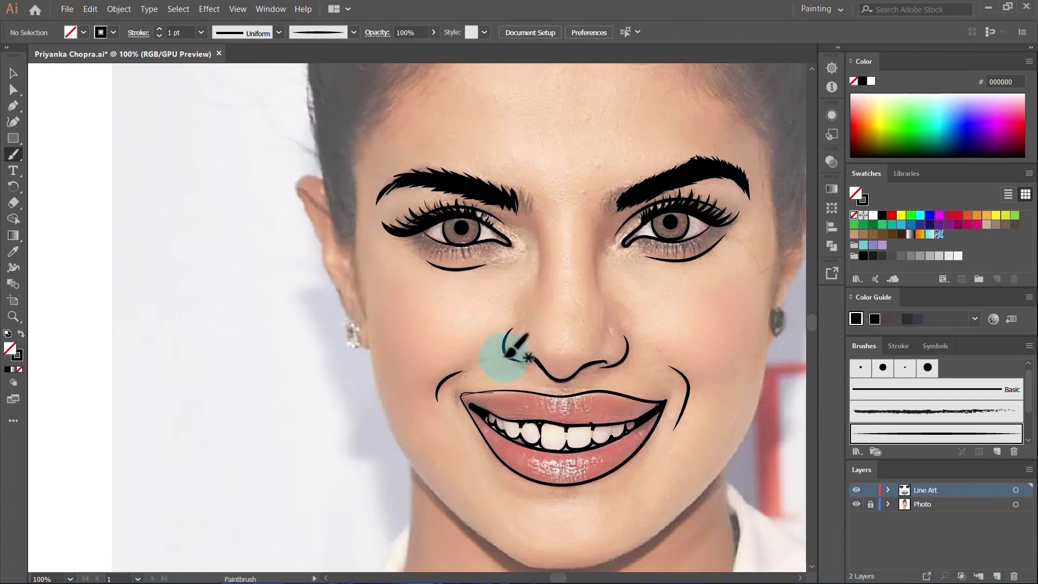
pyautogui.scroll(2, 318, 244)
pyautogui.scroll(1, 319, 242)
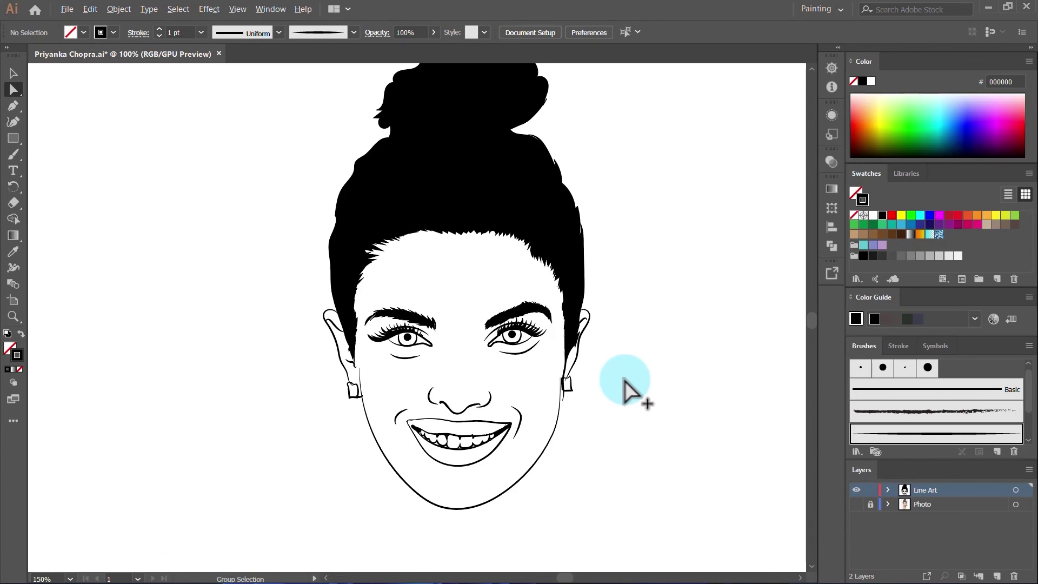
# Show the Photo layer again and set the Paintbrush stroke to 0.25 pt for the lower lashes
pyautogui.press('a')
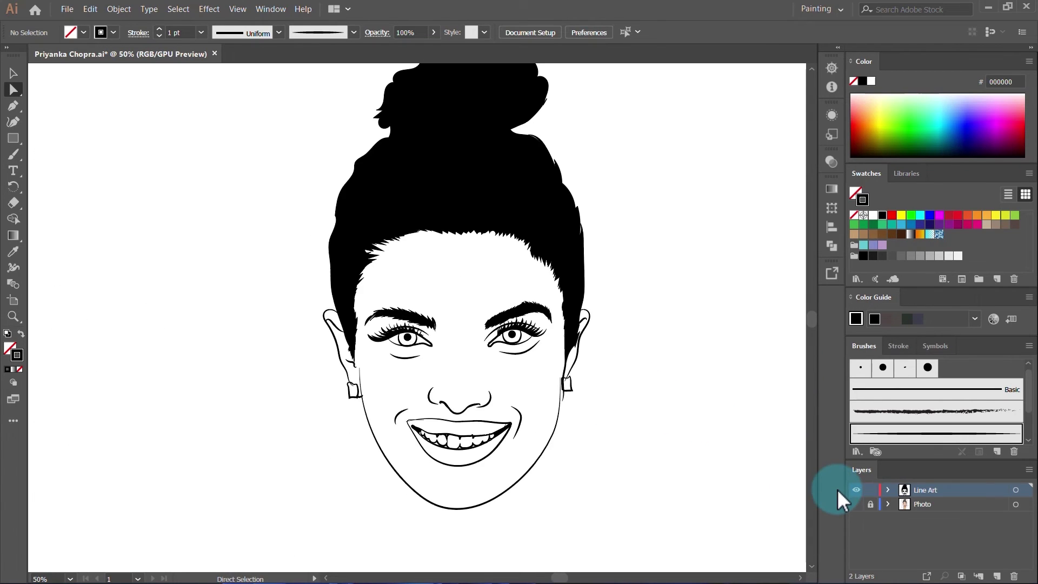
pyautogui.click(857, 504)
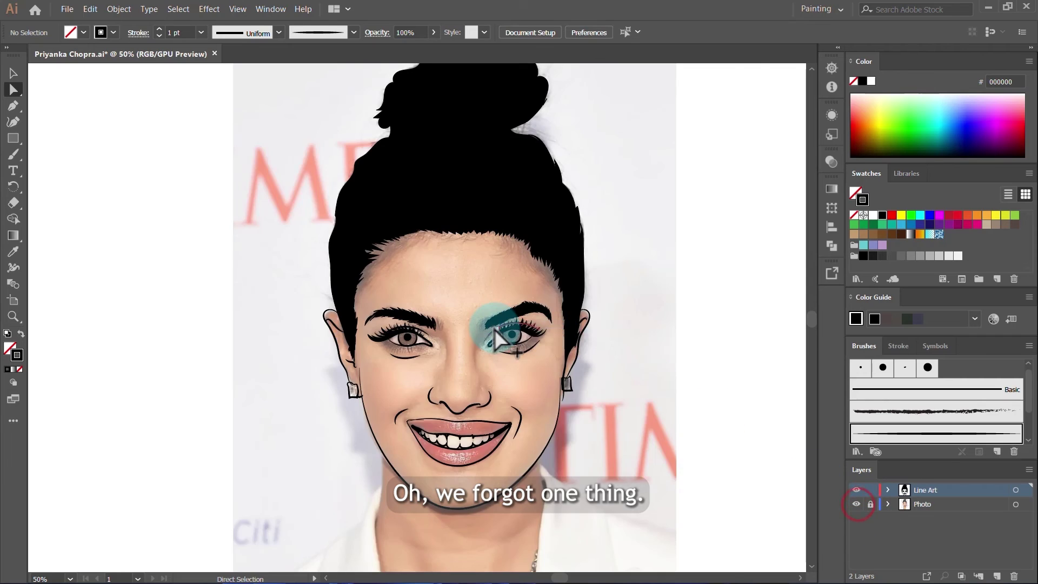
pyautogui.scroll(7, 494, 330)
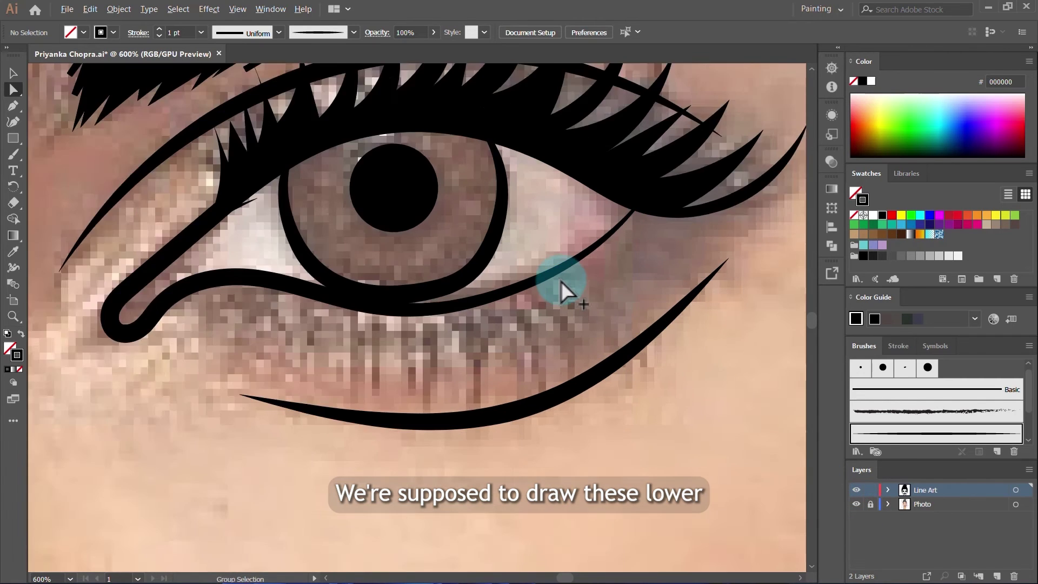
pyautogui.scroll(-2, 561, 282)
pyautogui.press('b')
pyautogui.scroll(3, 538, 308)
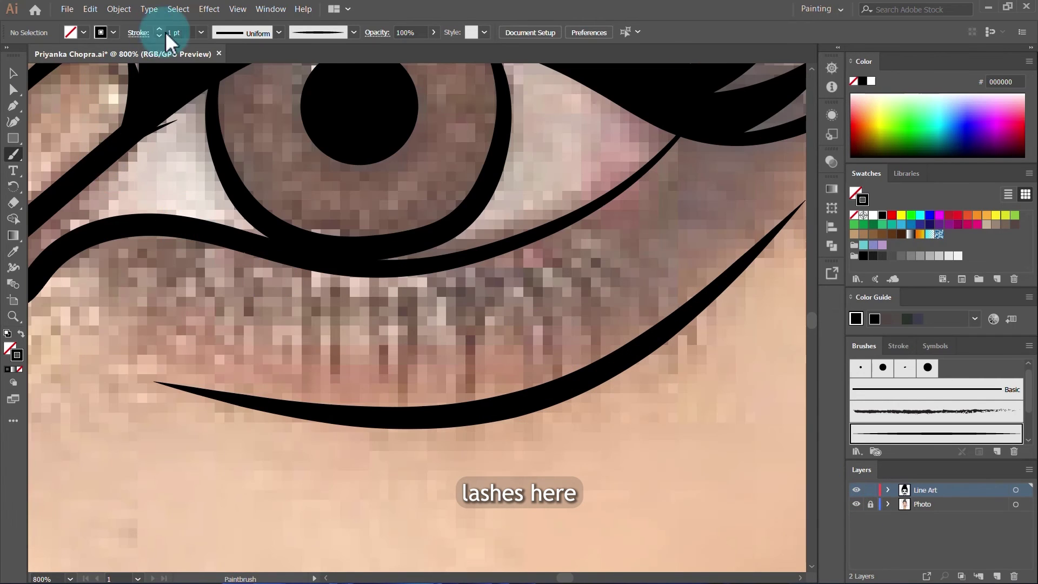
pyautogui.click(204, 29)
pyautogui.click(211, 47)
# Paint a row of short curved lashes beneath the right-hand eye, from its outer to its inner corner
pyautogui.scroll(-2, 601, 193)
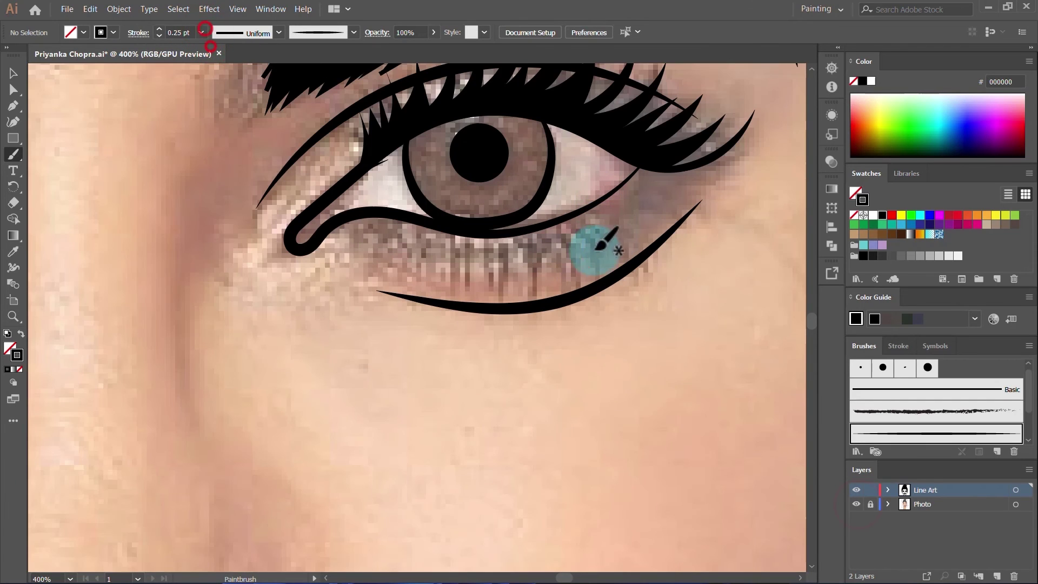
pyautogui.scroll(2, 569, 233)
pyautogui.moveTo(540, 254); pyautogui.dragTo(585, 307)
pyautogui.moveTo(627, 269); pyautogui.dragTo(573, 237)
pyautogui.moveTo(667, 249); pyautogui.dragTo(615, 225)
pyautogui.moveTo(713, 221); pyautogui.dragTo(647, 200)
pyautogui.moveTo(759, 180); pyautogui.dragTo(694, 175)
pyautogui.moveTo(802, 136); pyautogui.dragTo(725, 139)
pyautogui.moveTo(500, 317); pyautogui.dragTo(523, 253)
pyautogui.moveTo(443, 312); pyautogui.dragTo(474, 267)
pyautogui.moveTo(361, 331); pyautogui.dragTo(425, 274)
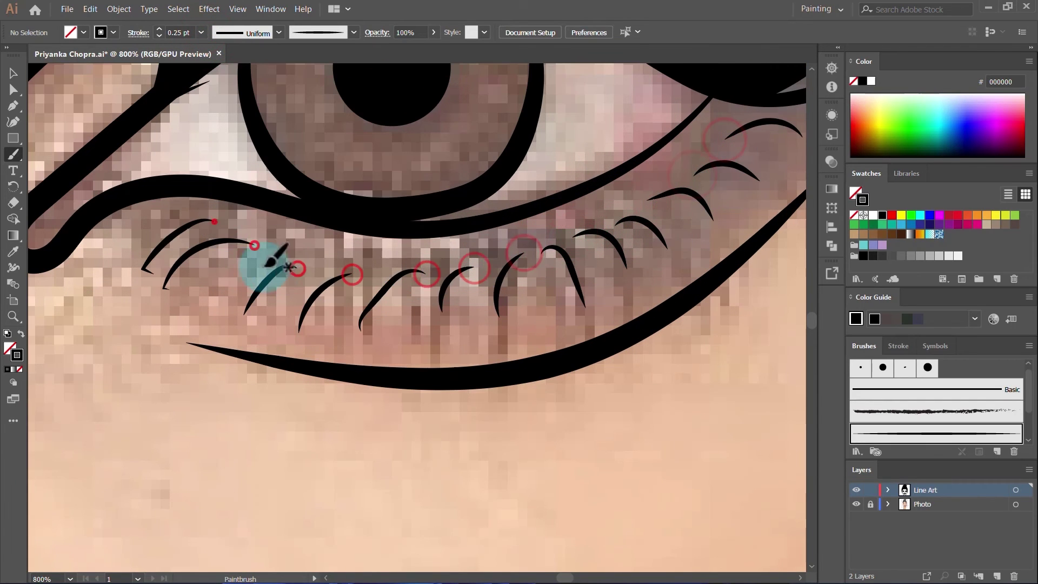
# Add a second set of curved lashes between and across the first row under the right-hand eye
pyautogui.moveTo(393, 335); pyautogui.dragTo(414, 263)
pyautogui.moveTo(525, 326); pyautogui.dragTo(504, 254)
pyautogui.moveTo(559, 308); pyautogui.dragTo(531, 253)
pyautogui.moveTo(597, 288); pyautogui.dragTo(559, 229)
pyautogui.moveTo(652, 263); pyautogui.dragTo(616, 218)
pyautogui.moveTo(682, 241); pyautogui.dragTo(645, 201)
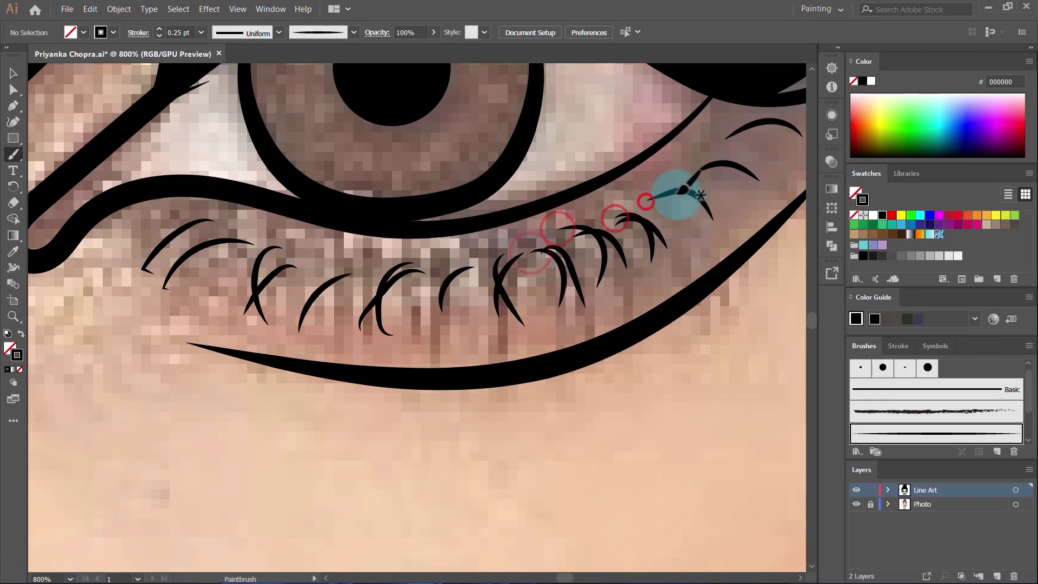
pyautogui.moveTo(741, 209); pyautogui.dragTo(685, 174)
pyautogui.moveTo(776, 177); pyautogui.dragTo(720, 145)
# Paint matching short curved lower lashes along the lash line beneath the left-hand eye with the Paintbrush
pyautogui.scroll(-6, 740, 219)
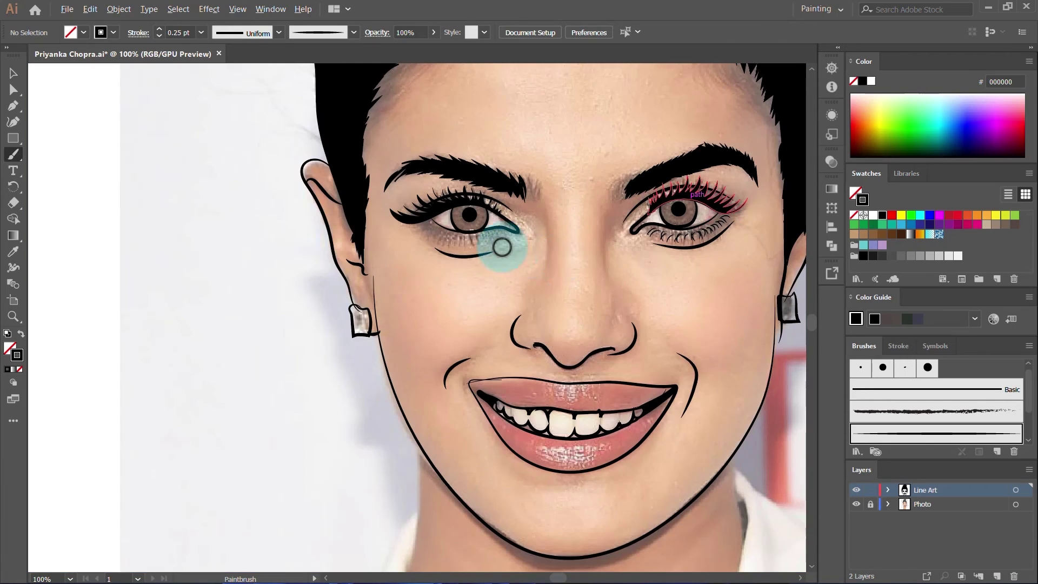
pyautogui.scroll(3, 503, 250)
pyautogui.scroll(2, 420, 218)
pyautogui.moveTo(398, 257); pyautogui.dragTo(389, 211)
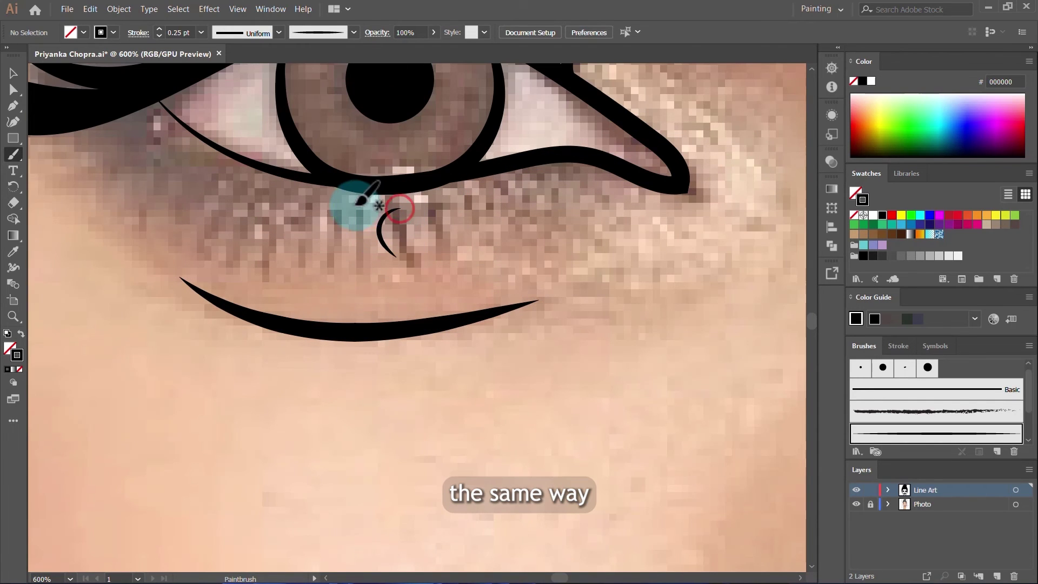
pyautogui.moveTo(243, 246)
pyautogui.mouseDown()
pyautogui.moveTo(263, 195)
pyautogui.moveTo(207, 245)
pyautogui.mouseUp()
pyautogui.moveTo(215, 177); pyautogui.dragTo(170, 211)
pyautogui.moveTo(192, 157); pyautogui.dragTo(135, 195)
pyautogui.moveTo(164, 131); pyautogui.dragTo(115, 166)
pyautogui.moveTo(416, 211); pyautogui.dragTo(449, 240)
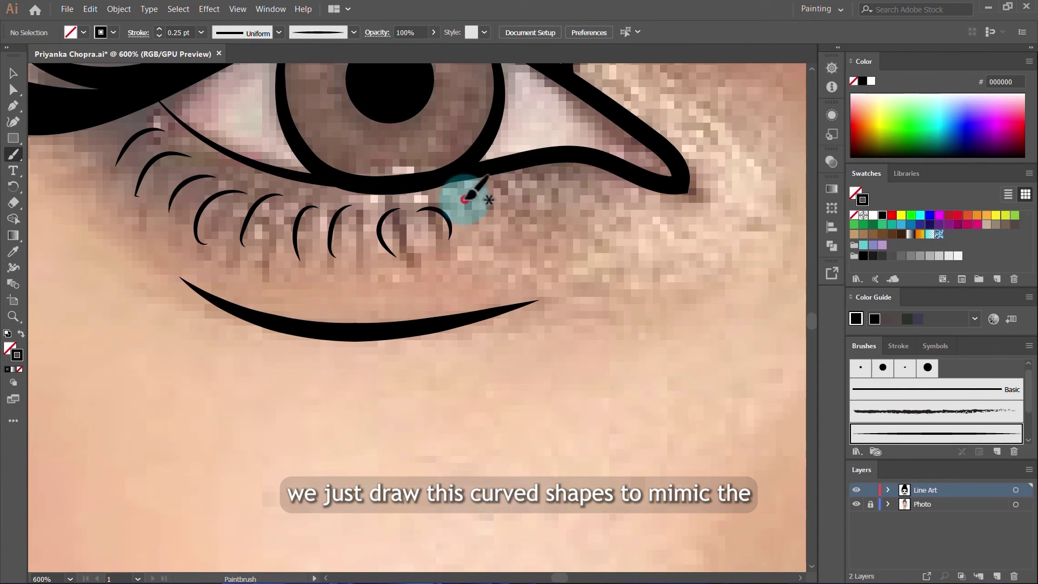
pyautogui.moveTo(507, 196); pyautogui.dragTo(530, 228)
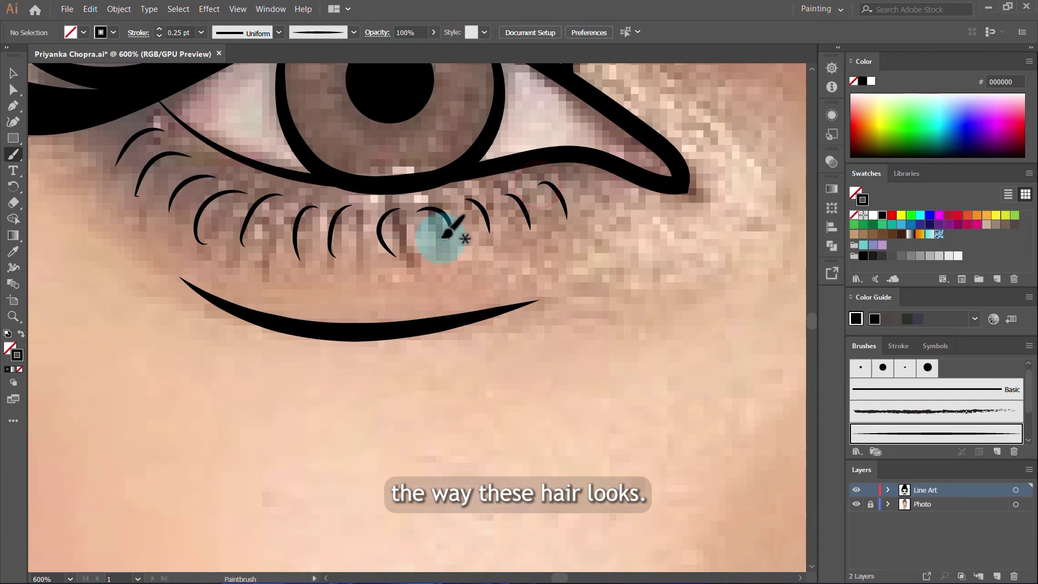
pyautogui.moveTo(381, 210)
pyautogui.mouseDown()
pyautogui.moveTo(232, 185)
pyautogui.moveTo(429, 225)
pyautogui.mouseUp()
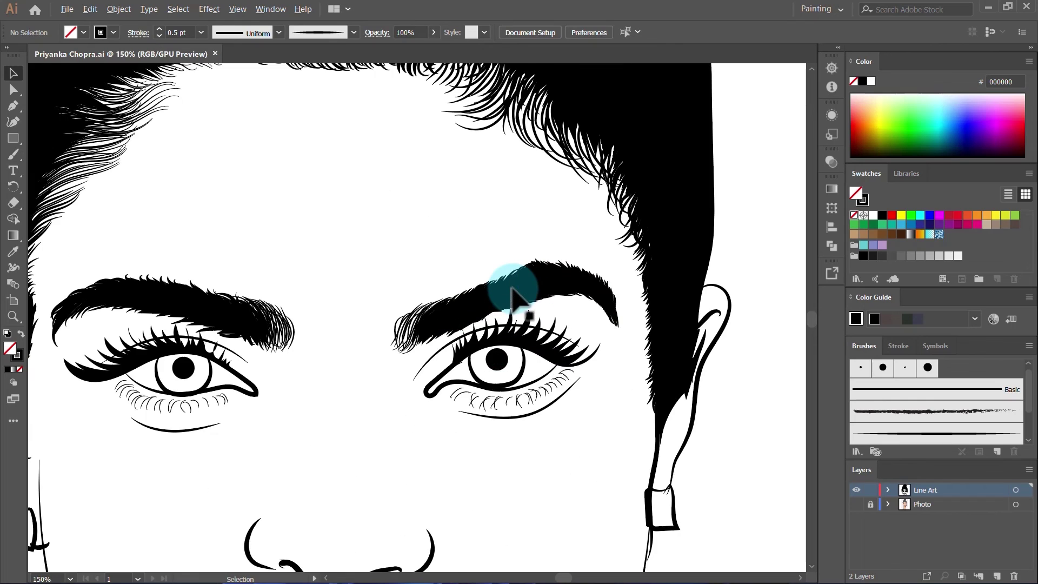
# Examine the finished line art of the eyes, hairline, mouth and whole face with the Photo layer hidden
pyautogui.click(492, 304)
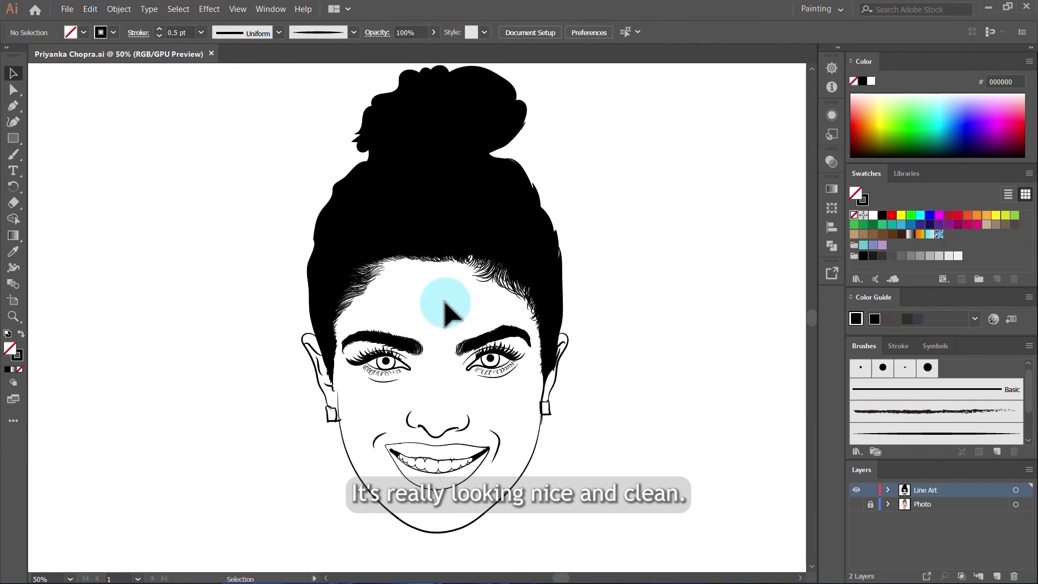
pyautogui.scroll(3, 496, 359)
pyautogui.scroll(-5, 401, 325)
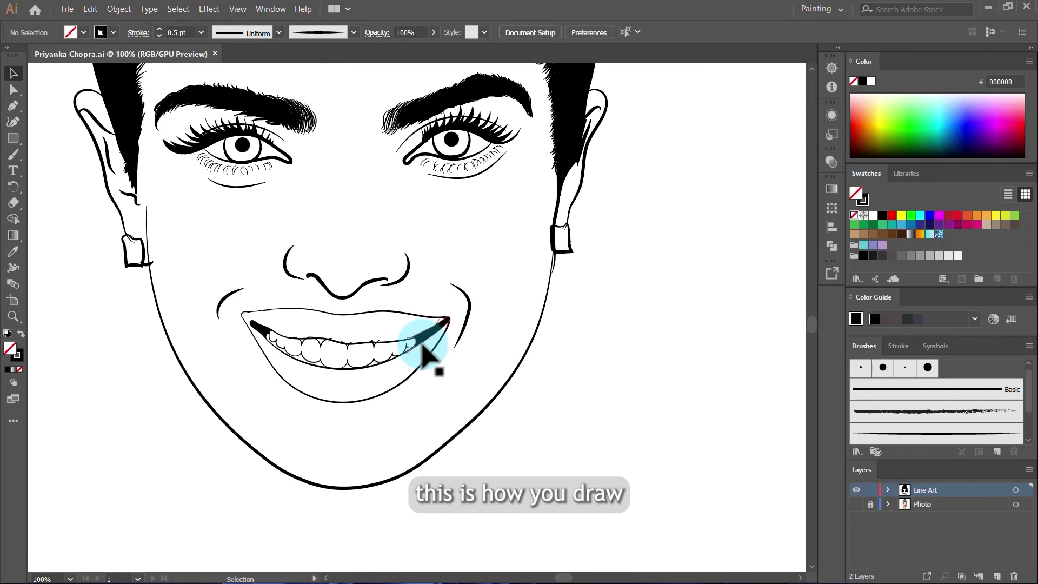
pyautogui.scroll(-2, 368, 322)
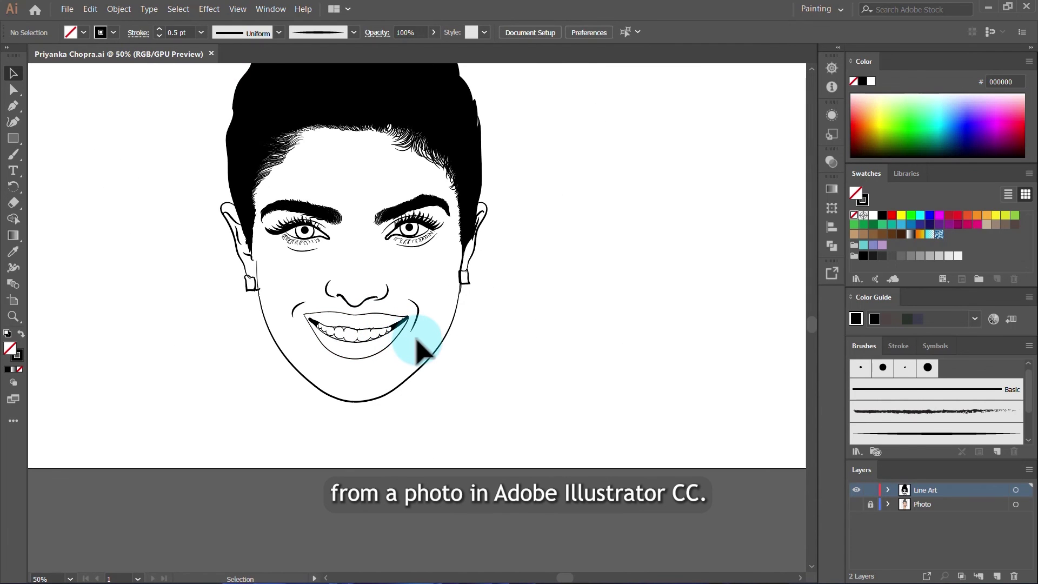
pyautogui.scroll(3, 415, 337)
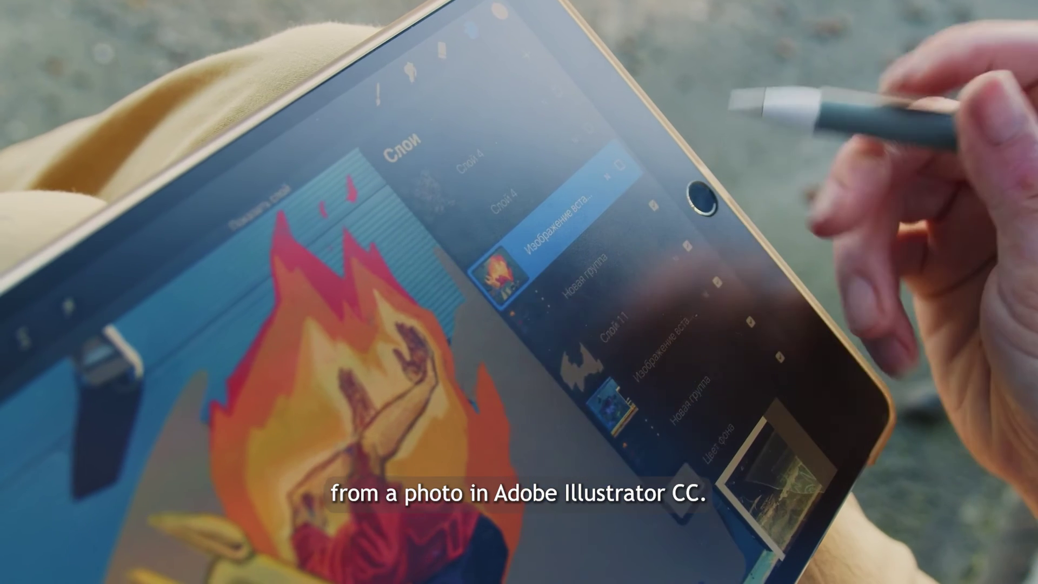